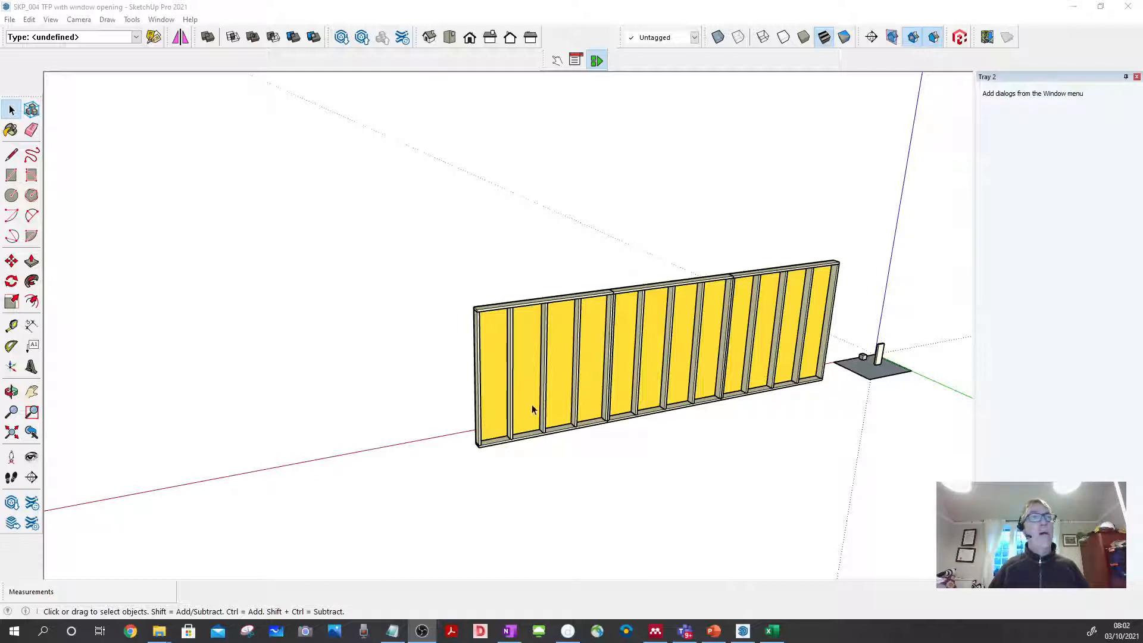
# Step: Copy the end panel, farthest from the origin, out of the wall group and paste it standing alone beyond the wall's end
pyautogui.click(556, 390)
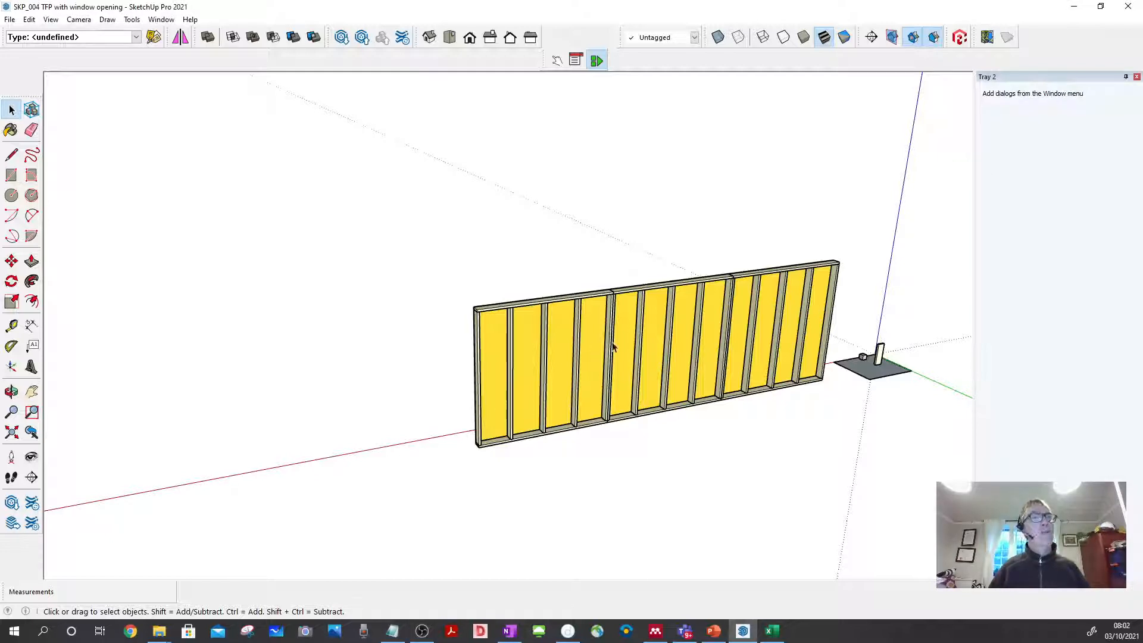
pyautogui.click(581, 322)
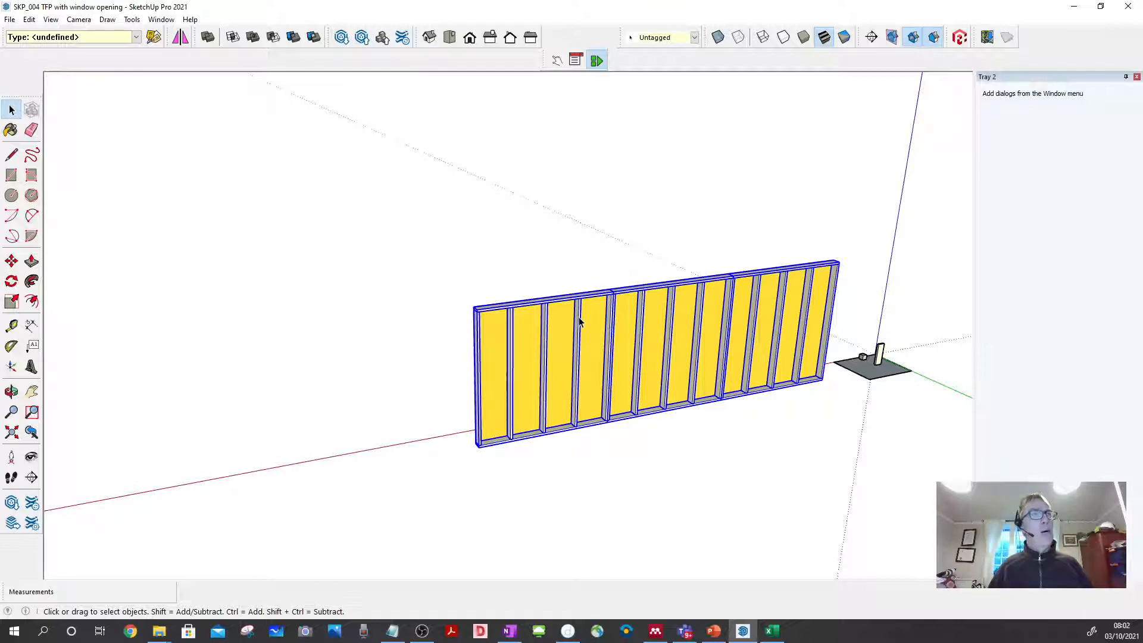
pyautogui.doubleClick(580, 321)
pyautogui.click(581, 321)
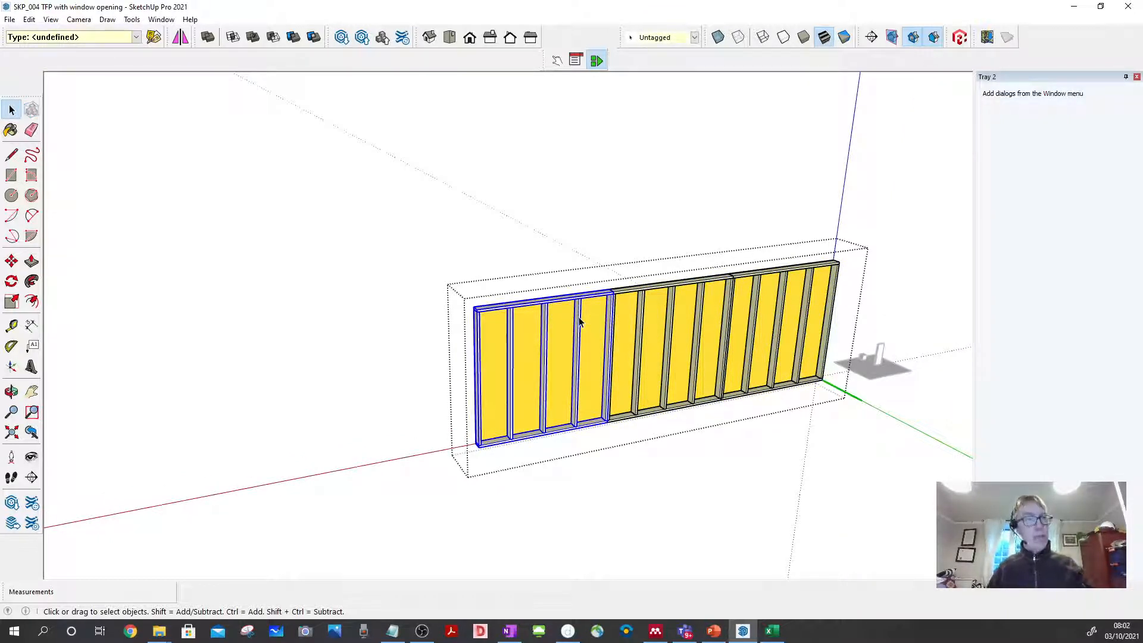
pyautogui.press('Escape')
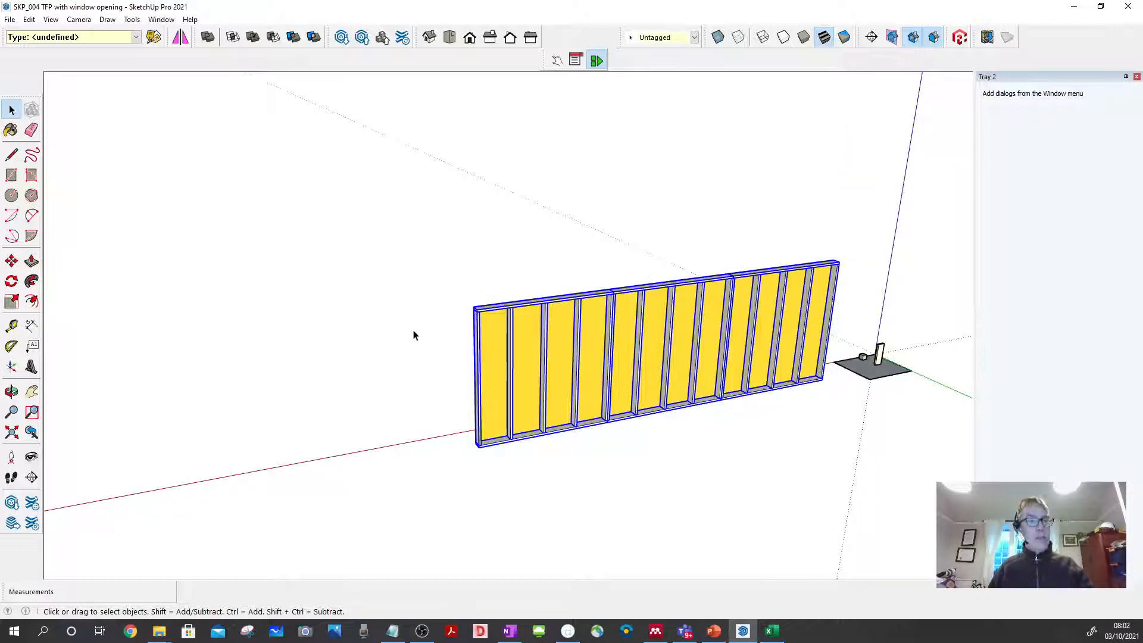
pyautogui.hotkey('ctrl', 'c')
pyautogui.hotkey('ctrl', 'v')
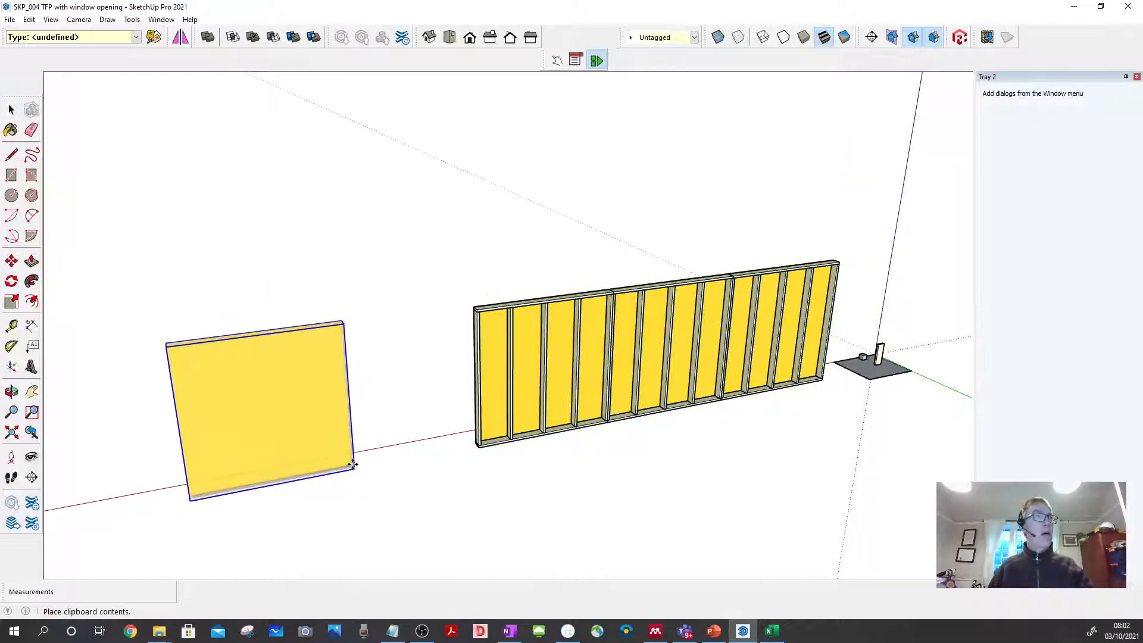
pyautogui.click(354, 464)
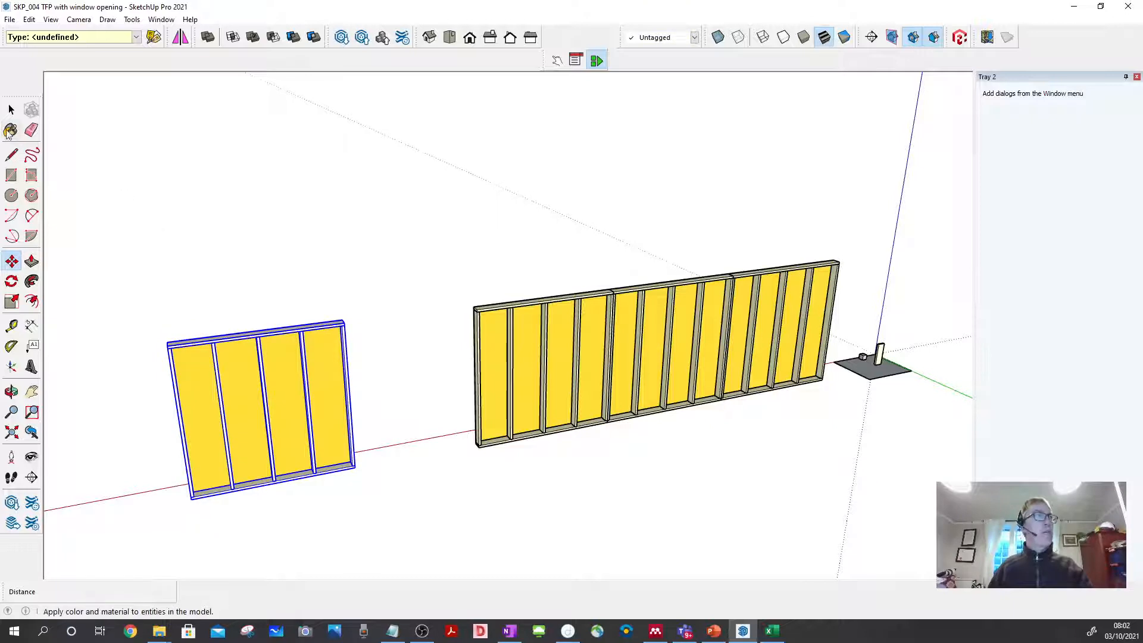
pyautogui.click(12, 110)
pyautogui.click(354, 184)
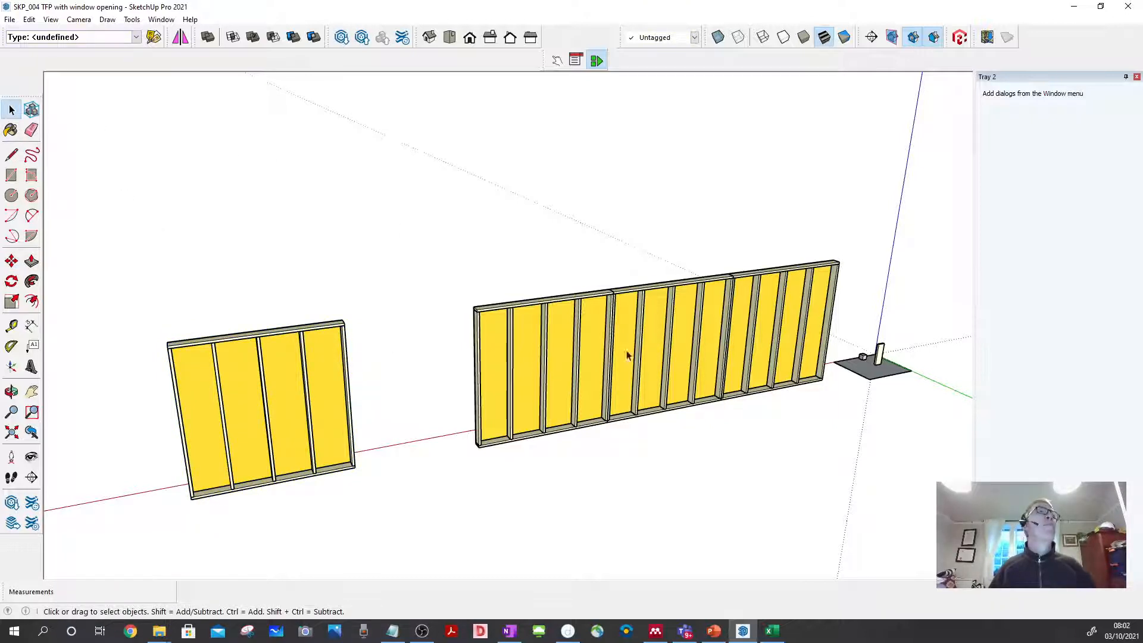
# Step: Add a horizontal guide on the copied panel's sheathing face, 1100 mm above its bottom edge
pyautogui.scroll(-4, 705, 359)
pyautogui.scroll(4, 551, 394)
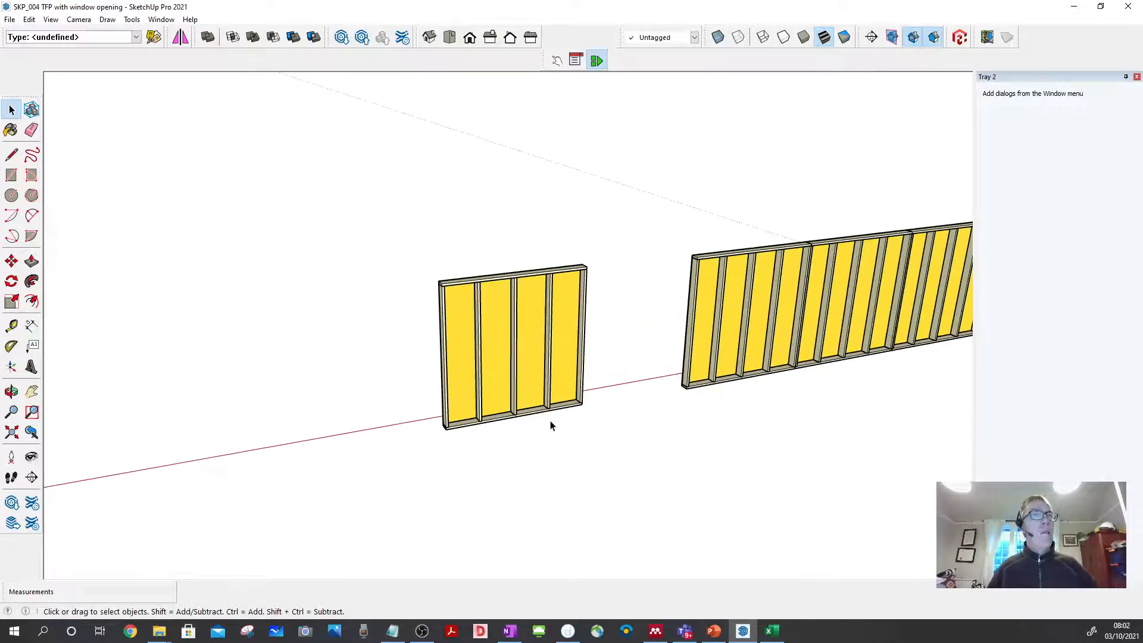
pyautogui.moveTo(517, 398); pyautogui.dragTo(941, 370, button='middle')
pyautogui.scroll(-2, 679, 319)
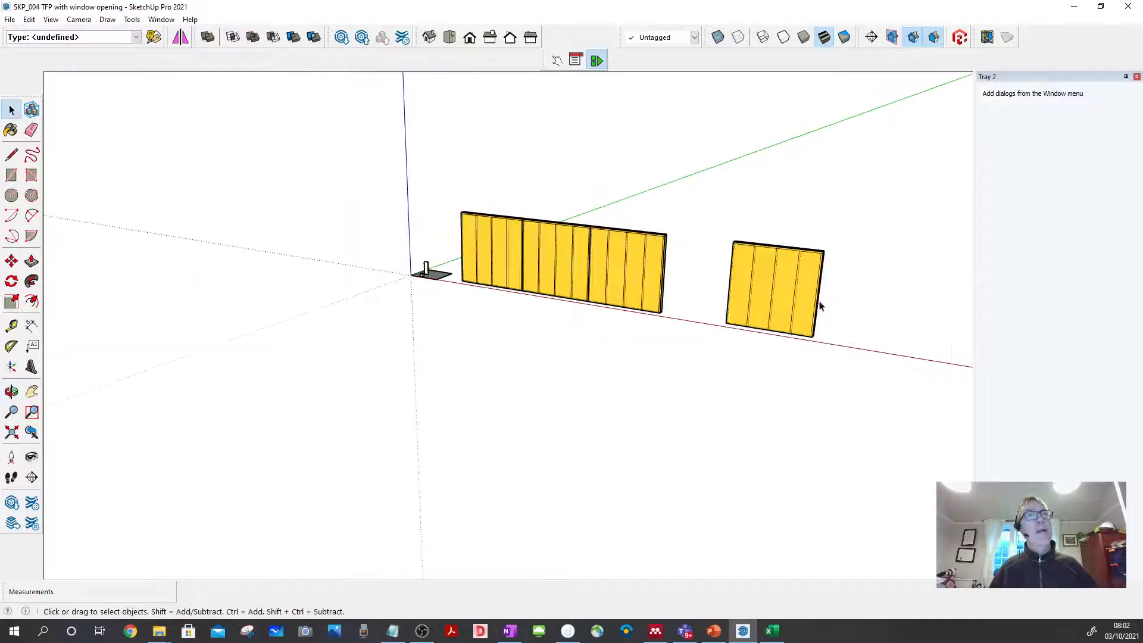
pyautogui.scroll(5, 785, 292)
pyautogui.scroll(4, 785, 292)
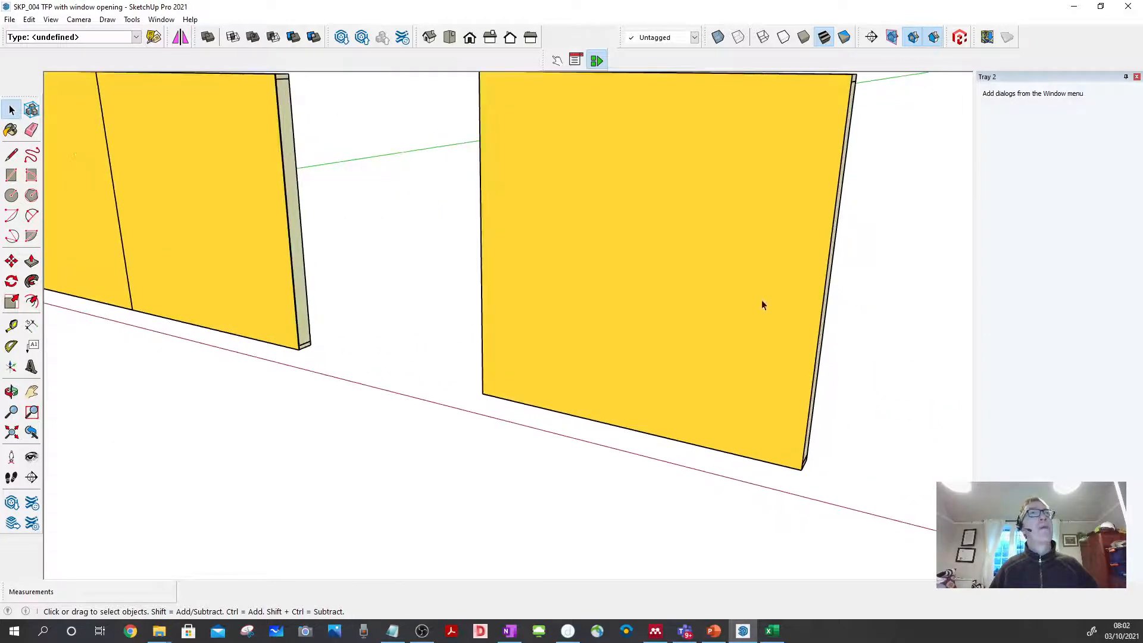
pyautogui.moveTo(652, 347); pyautogui.dragTo(686, 236, button='middle')
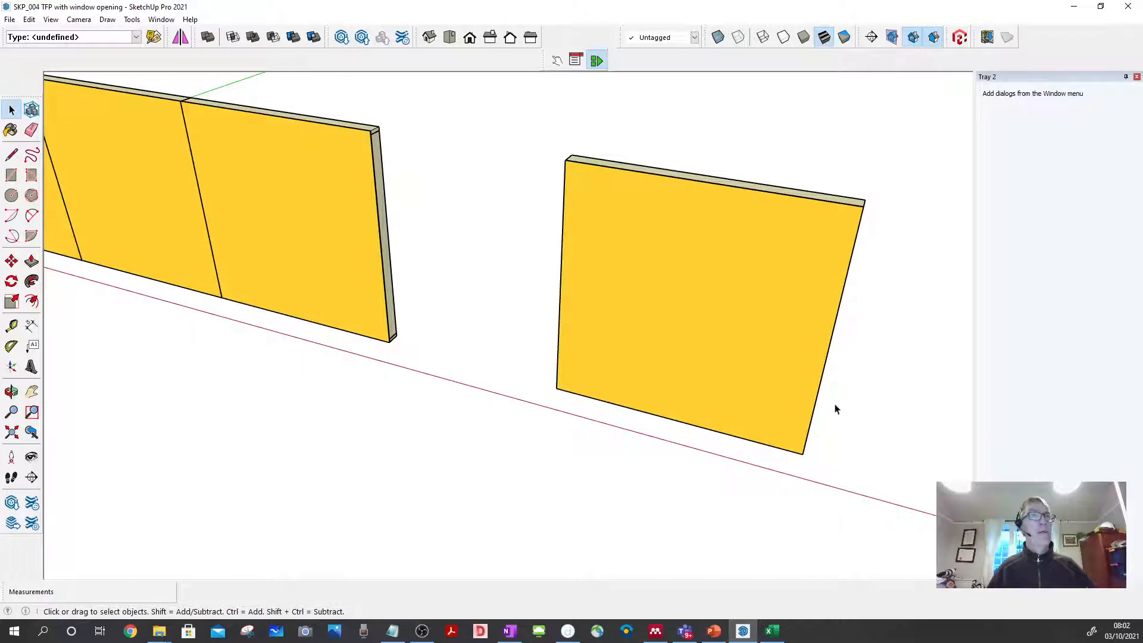
pyautogui.click(11, 326)
pyautogui.scroll(5, 774, 435)
pyautogui.moveTo(788, 444); pyautogui.dragTo(602, 375, button='middle')
pyautogui.scroll(2, 605, 454)
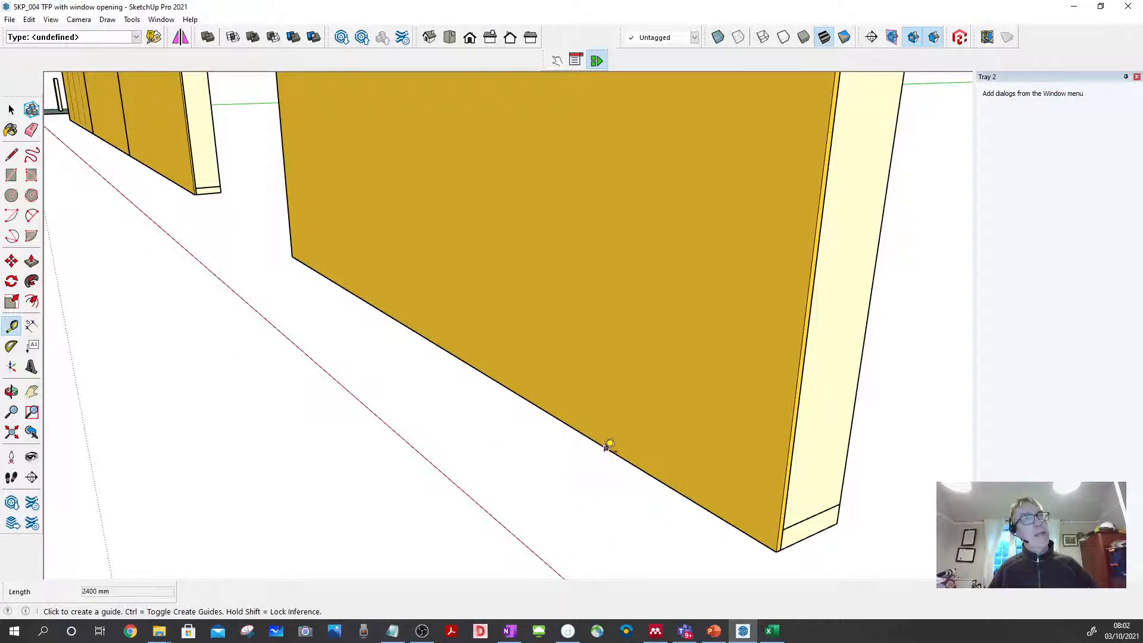
pyautogui.click(607, 447)
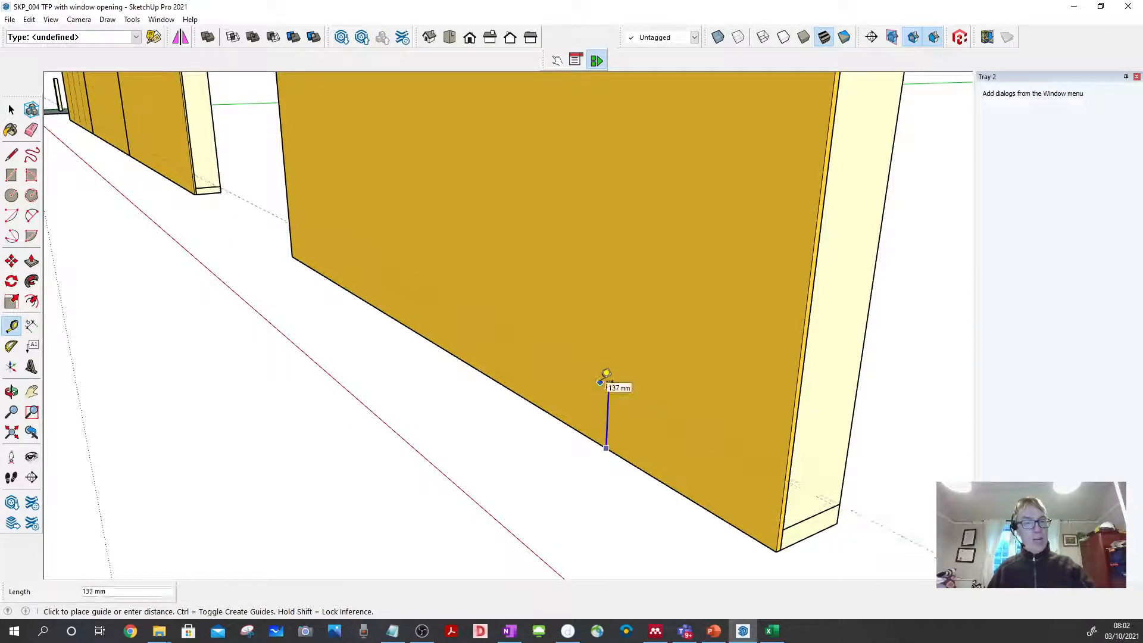
pyautogui.write('1100')
pyautogui.press('Return')
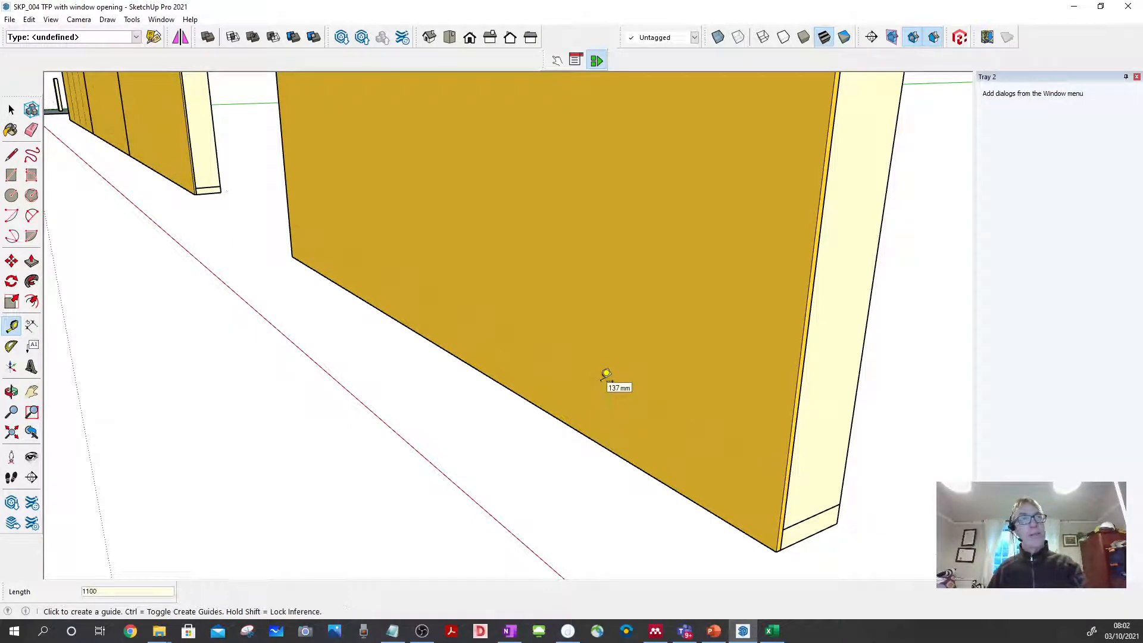
# Step: Add a horizontal guide on the copied panel's sheathing face, 200 mm below its top edge
pyautogui.scroll(-5, 599, 396)
pyautogui.scroll(-2, 665, 424)
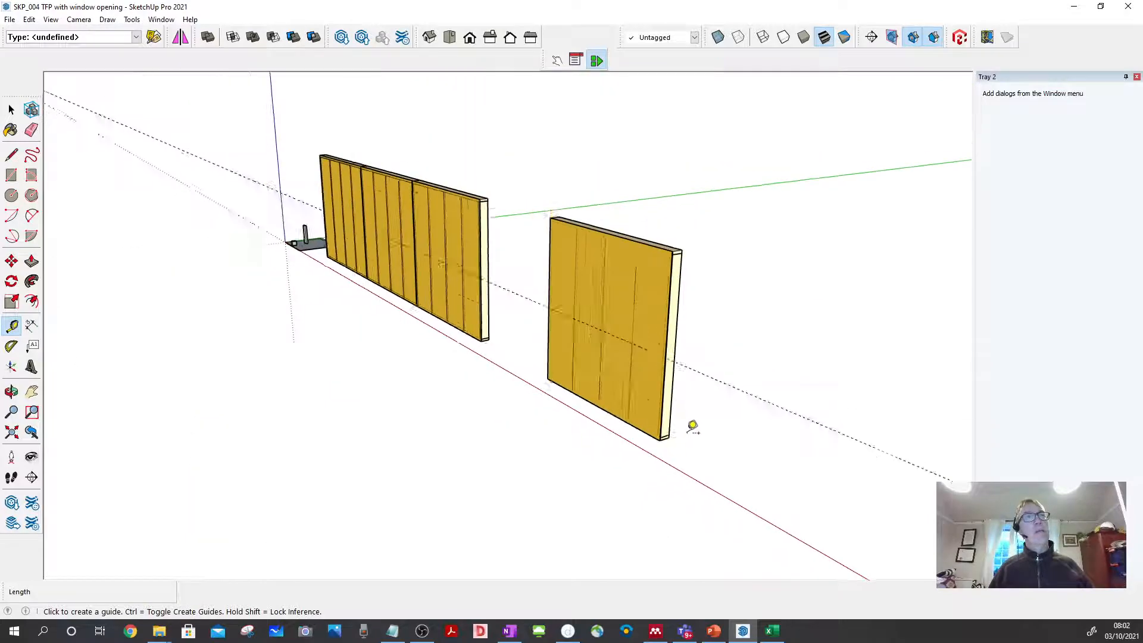
pyautogui.scroll(7, 655, 238)
pyautogui.scroll(-5, 600, 310)
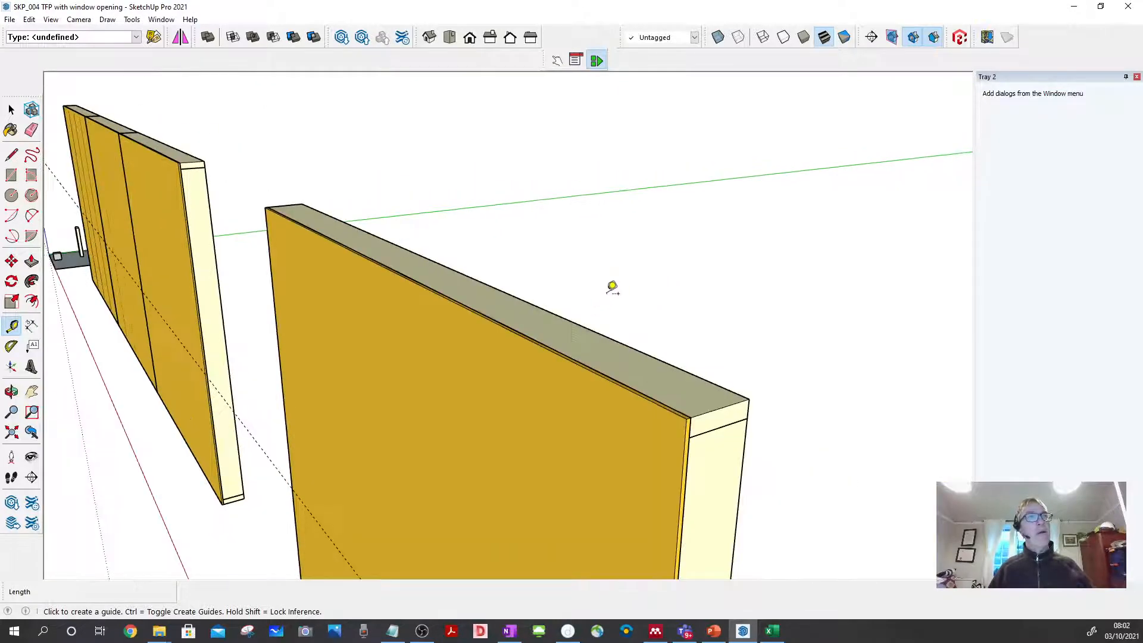
pyautogui.scroll(1, 563, 357)
pyautogui.click(566, 348)
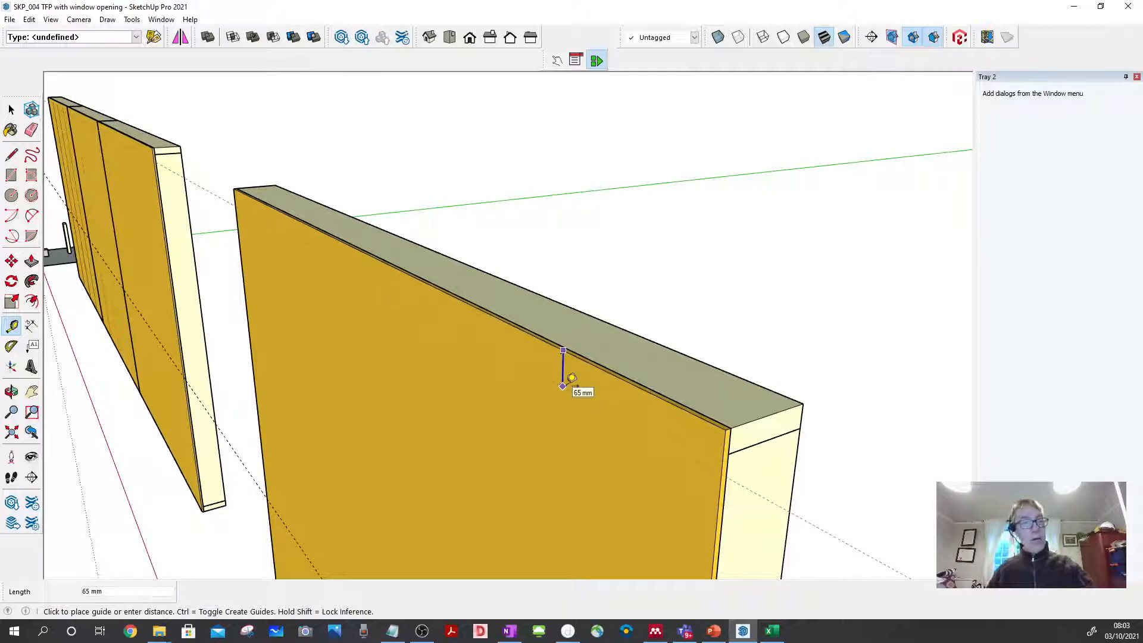
pyautogui.write('200')
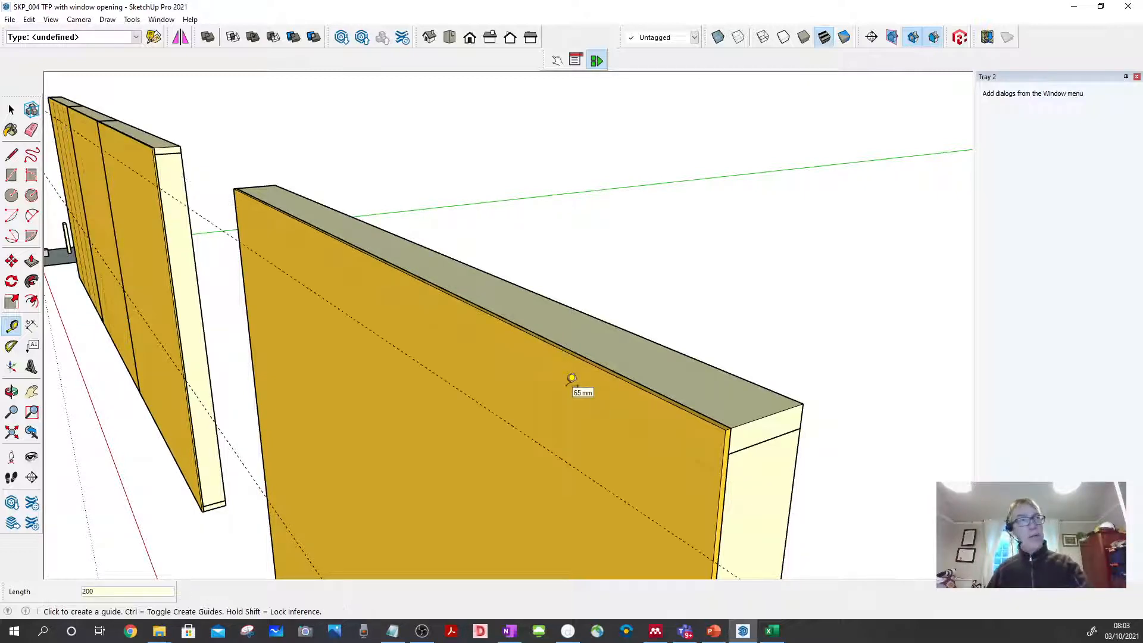
pyautogui.press('Return')
pyautogui.click(11, 109)
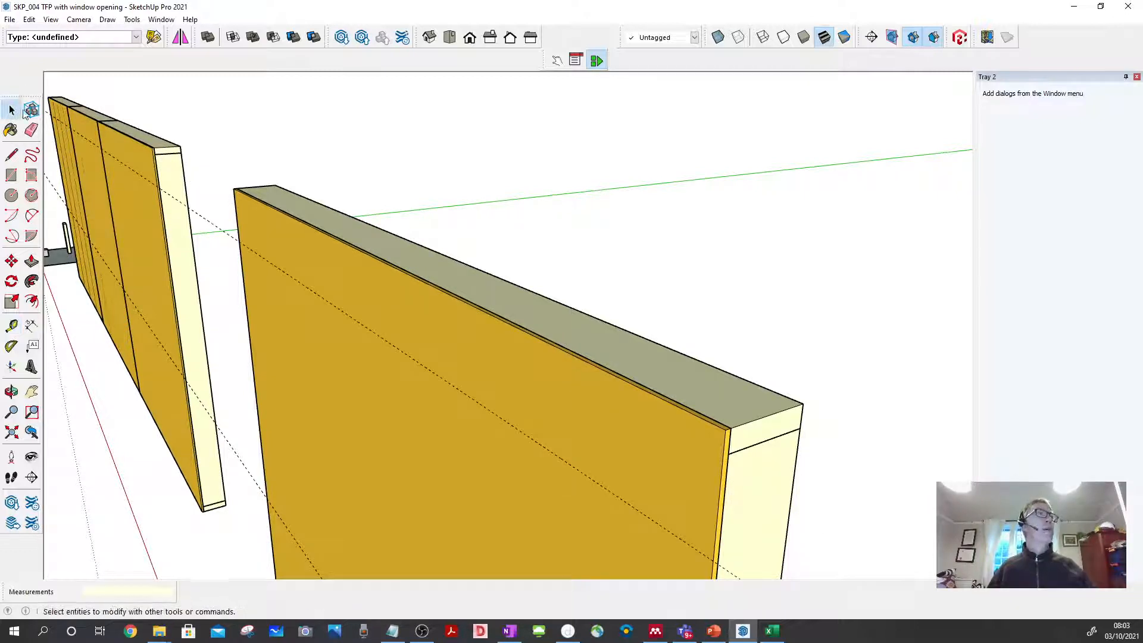
# Step: Add a vertical guide on the copied panel's sheathing face, 300 mm in from the edge nearest the original wall
pyautogui.scroll(-5, 433, 188)
pyautogui.moveTo(432, 214); pyautogui.dragTo(620, 253, button='middle')
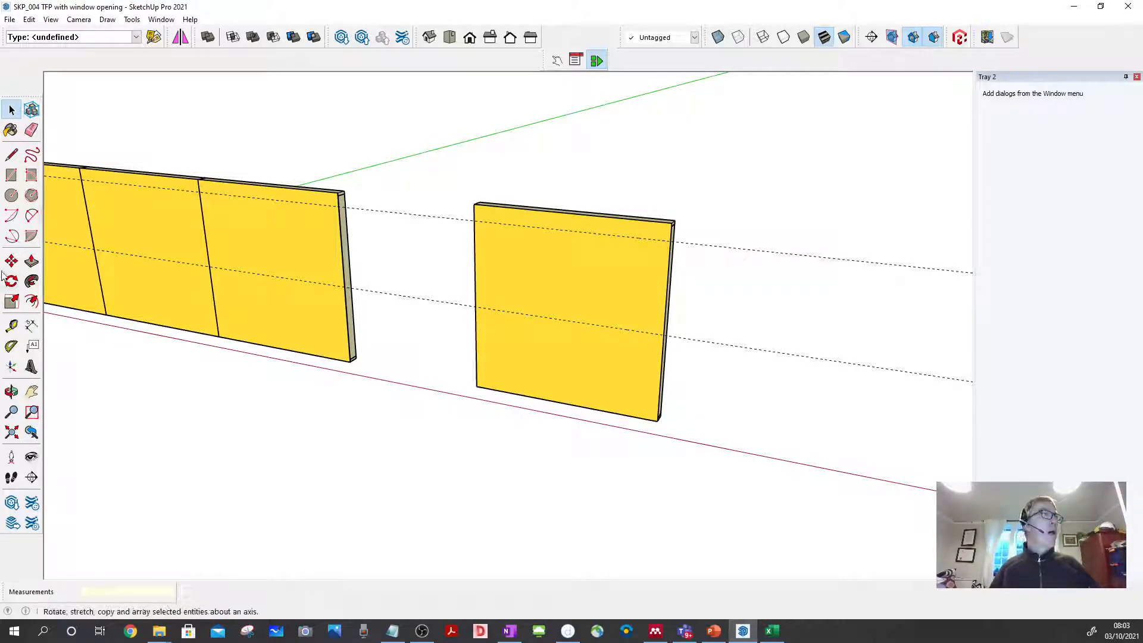
pyautogui.click(11, 327)
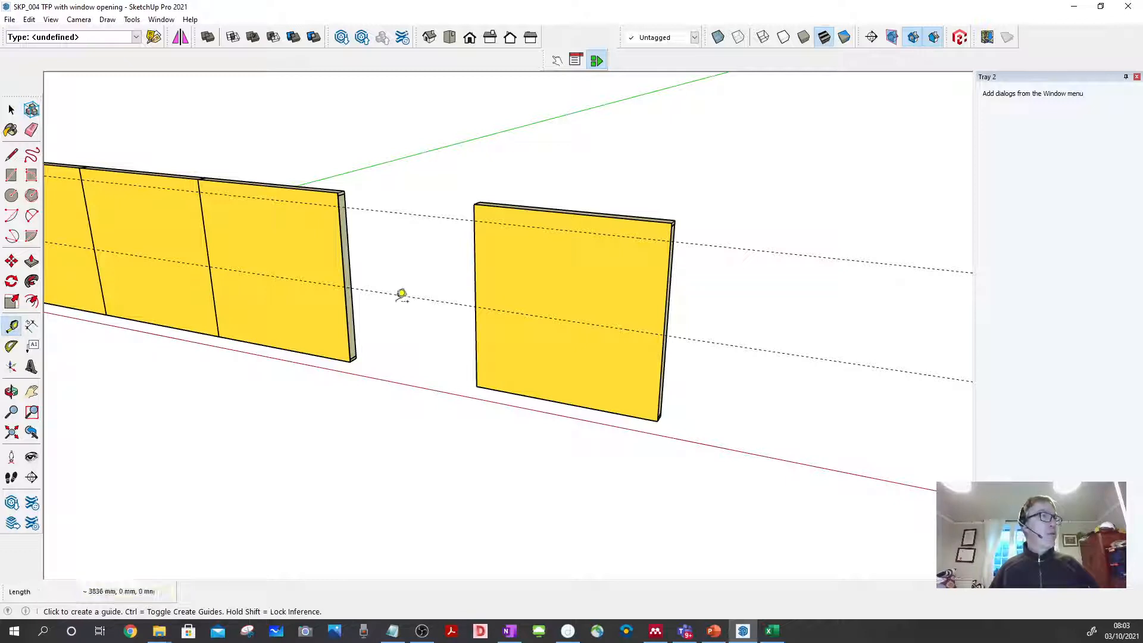
pyautogui.scroll(5, 485, 280)
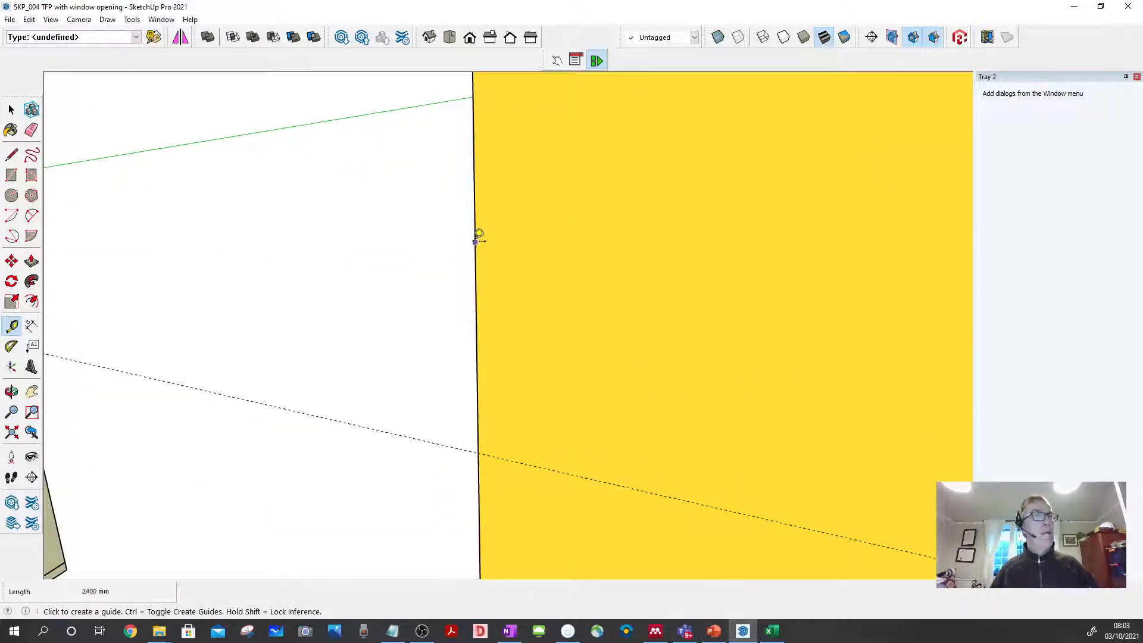
pyautogui.click(474, 241)
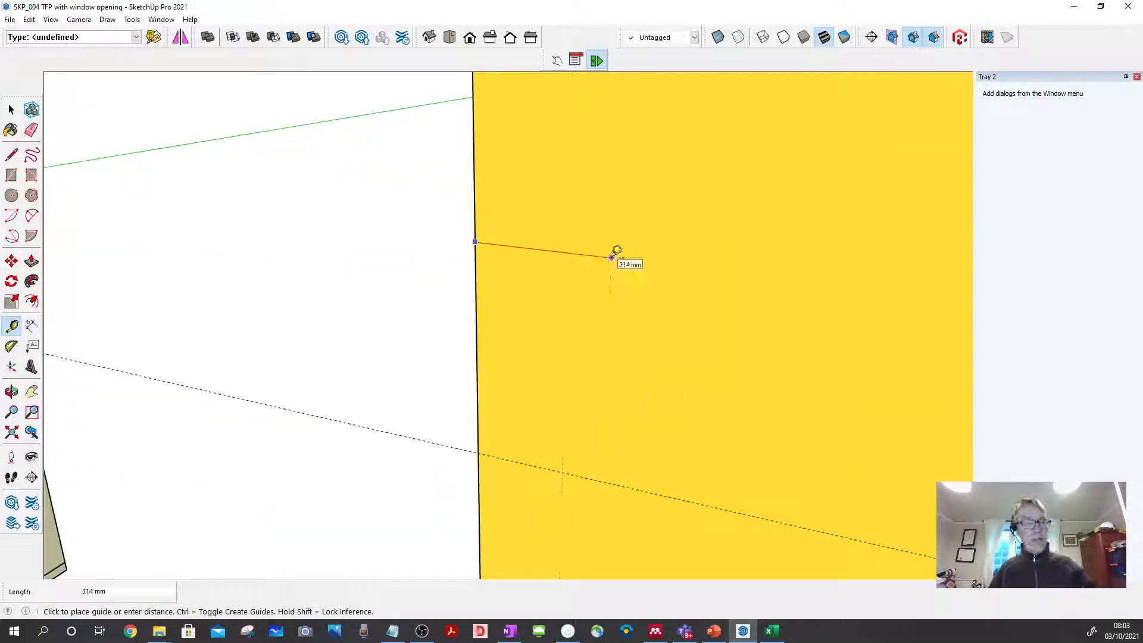
pyautogui.write('300')
pyautogui.press('Return')
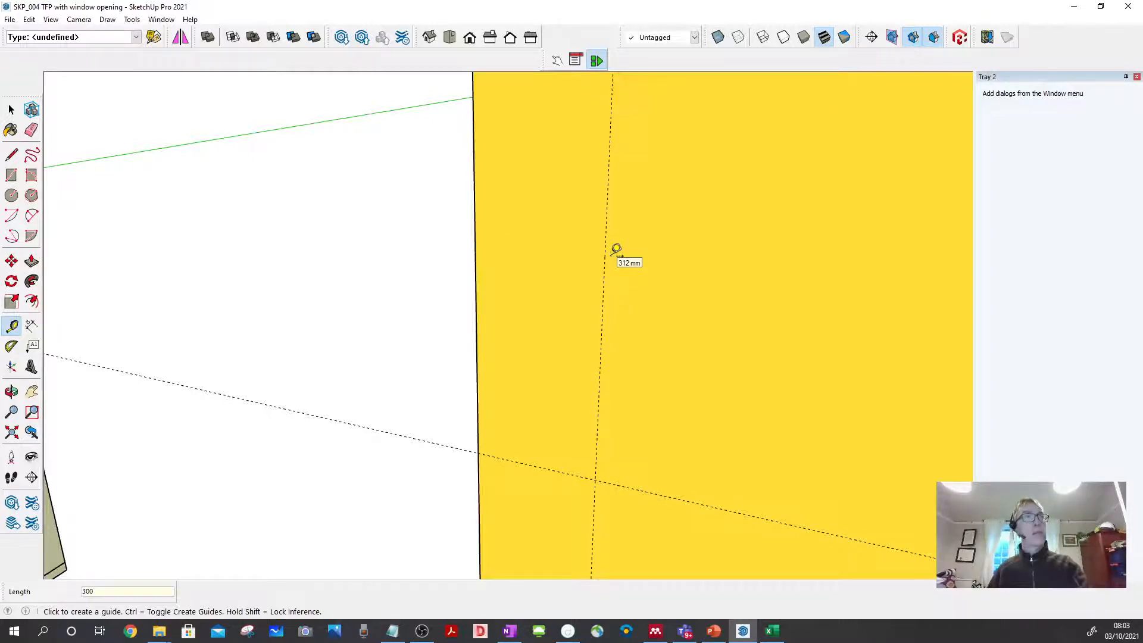
# Step: Add a vertical guide on the sheathing face, 700 mm in from the copied panel's edge farthest from the wall
pyautogui.scroll(-5, 518, 265)
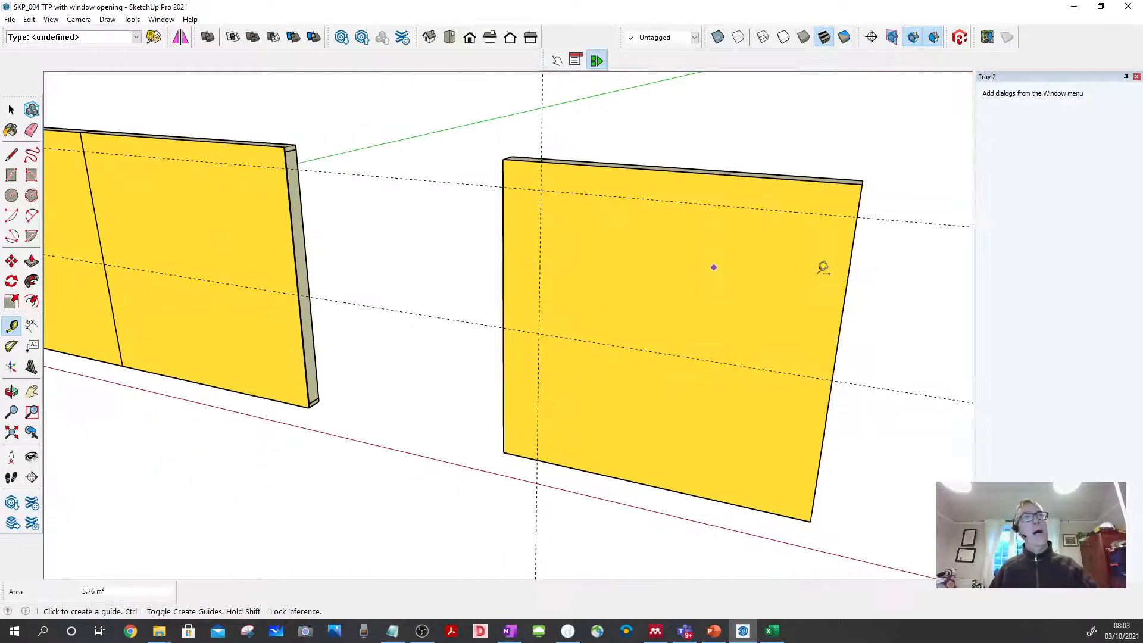
pyautogui.scroll(2, 847, 280)
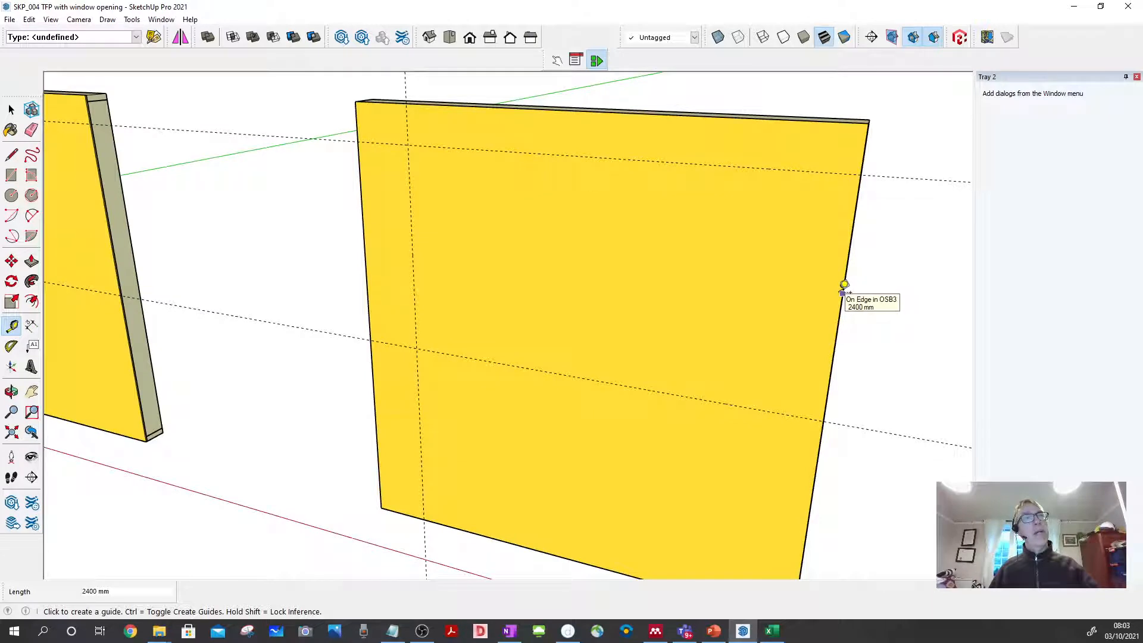
pyautogui.click(842, 293)
pyautogui.write('70')
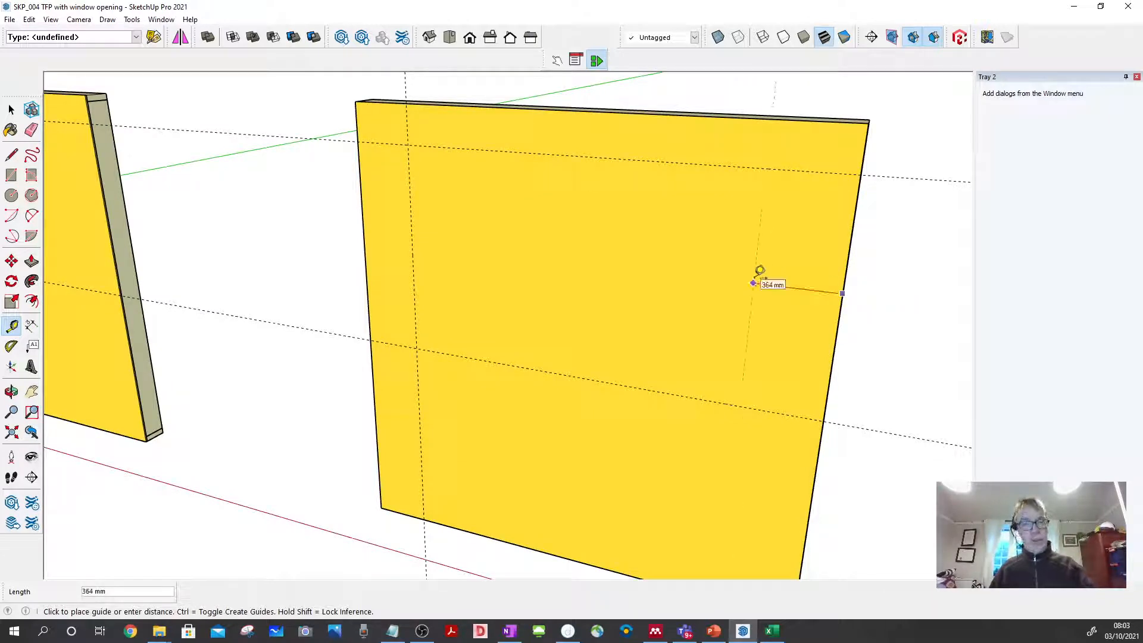
pyautogui.write('0')
pyautogui.press('Return')
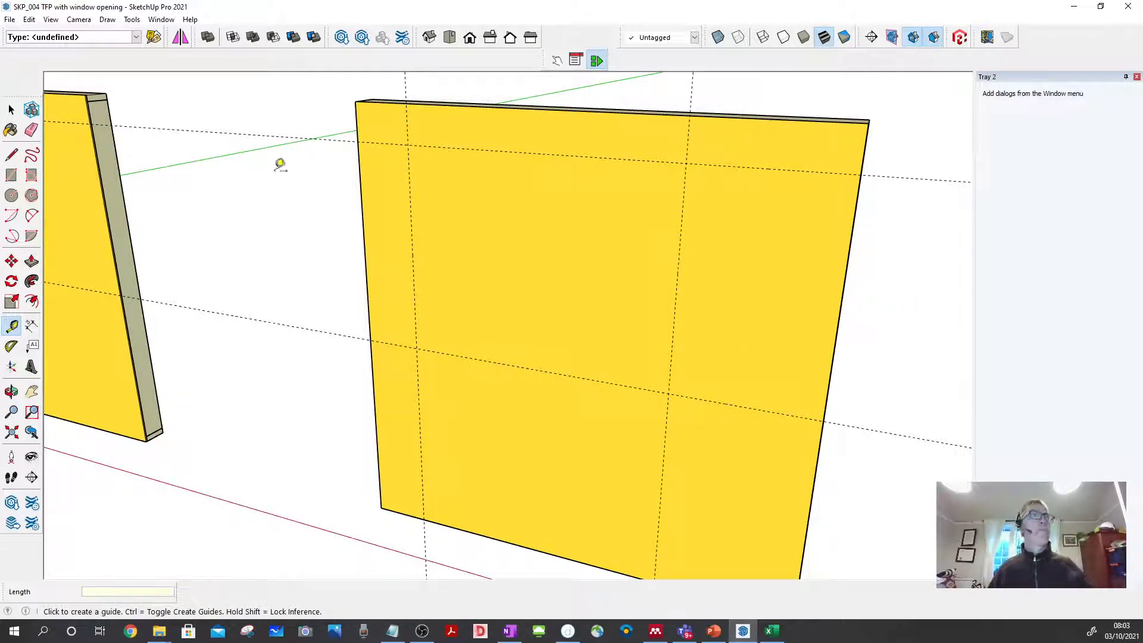
pyautogui.click(11, 111)
pyautogui.click(11, 110)
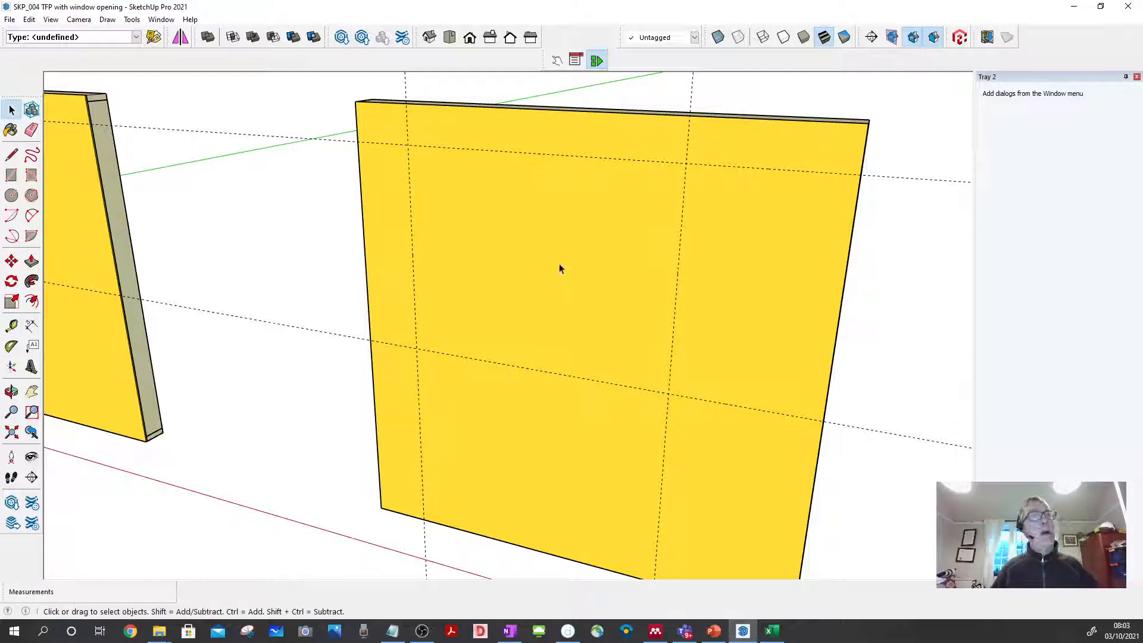
# Step: Make the copied panel a unique component and open it for editing
pyautogui.click(591, 190)
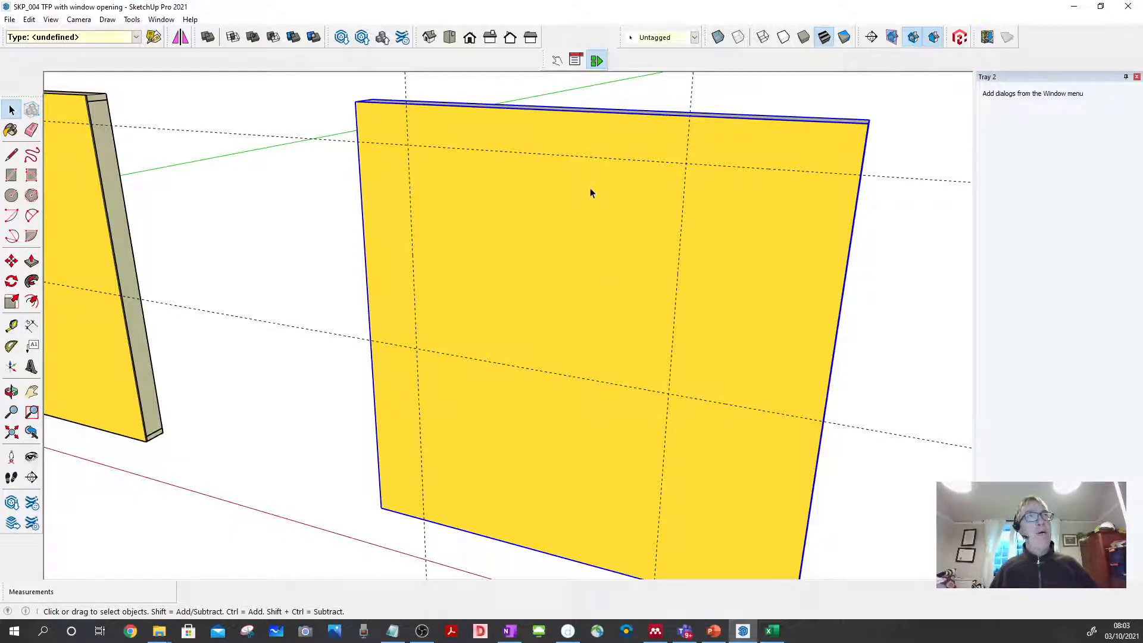
pyautogui.rightClick(591, 189)
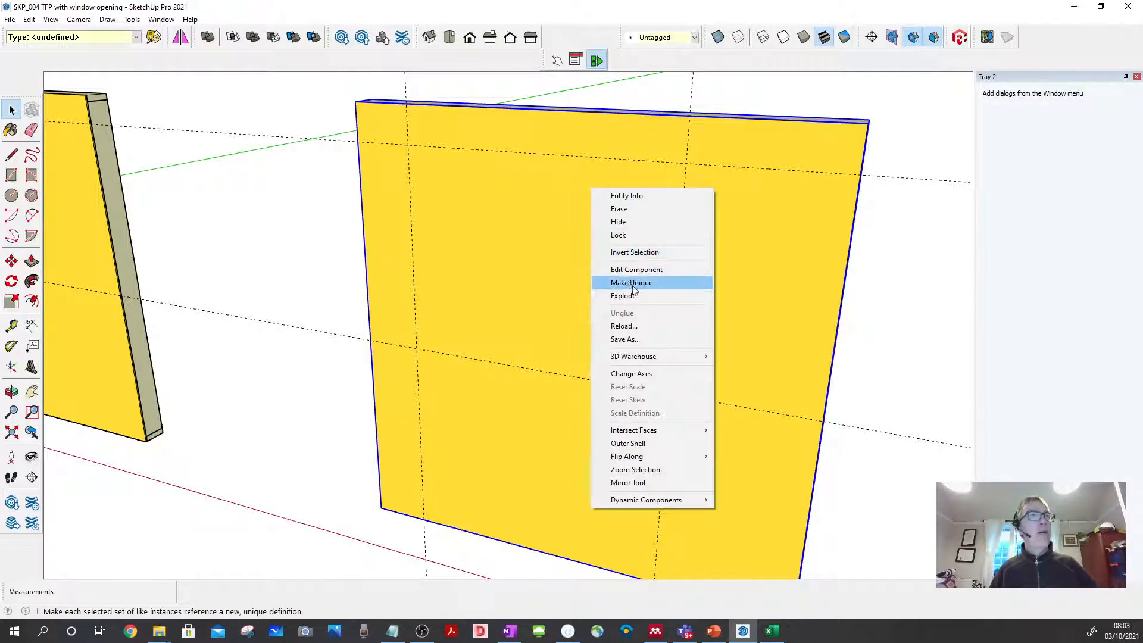
pyautogui.click(661, 284)
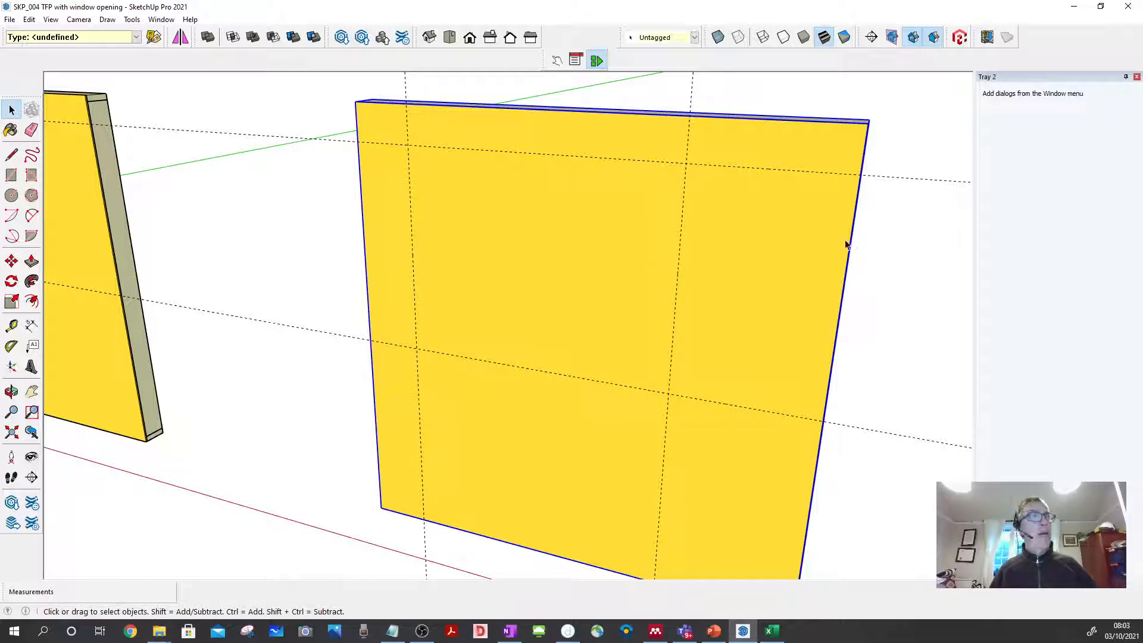
pyautogui.click(889, 231)
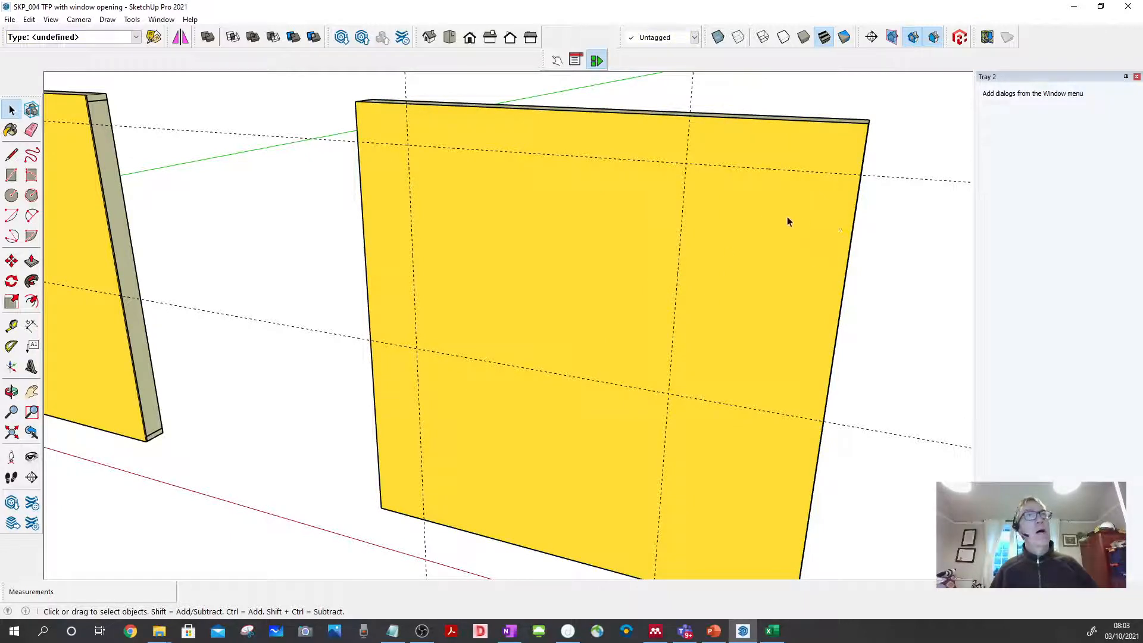
pyautogui.click(771, 226)
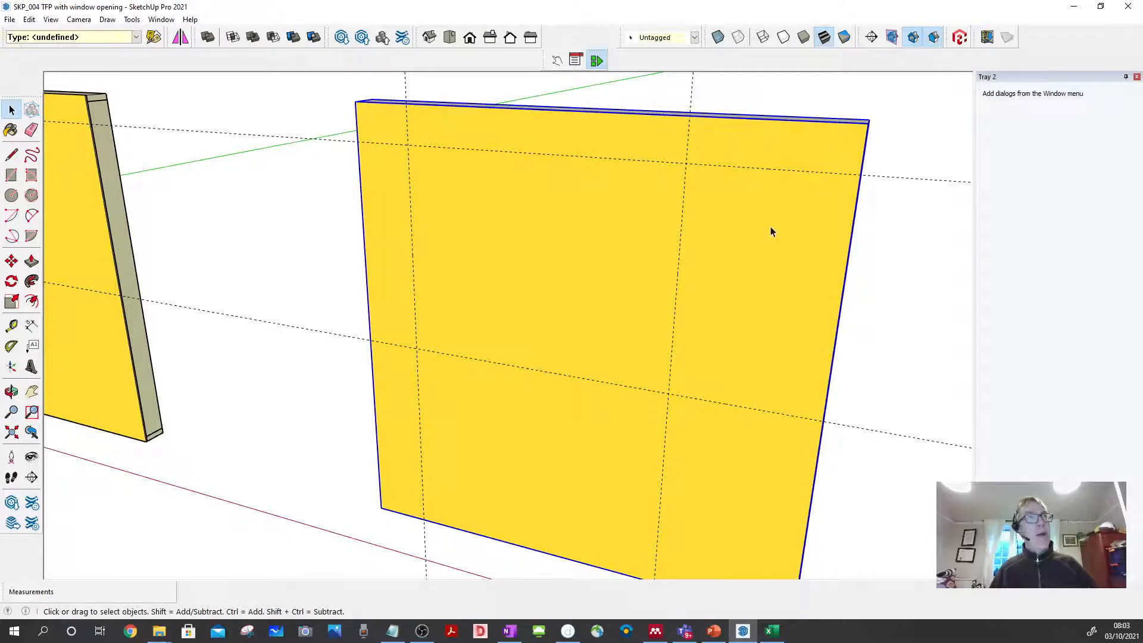
pyautogui.doubleClick(771, 226)
pyautogui.moveTo(816, 221); pyautogui.dragTo(753, 244, button='middle')
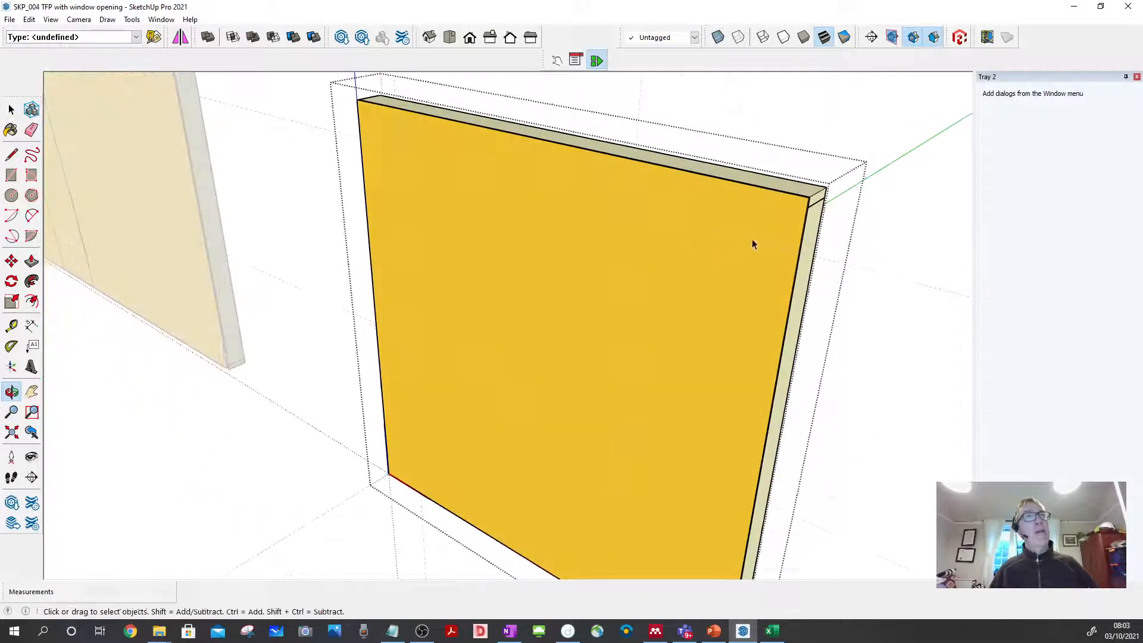
# Step: Open the copied panel's sheathing and try to draw a 1400 by 1100 mm window rectangle from the upper guide intersection nearest the original wall
pyautogui.scroll(2, 786, 217)
pyautogui.doubleClick(803, 200)
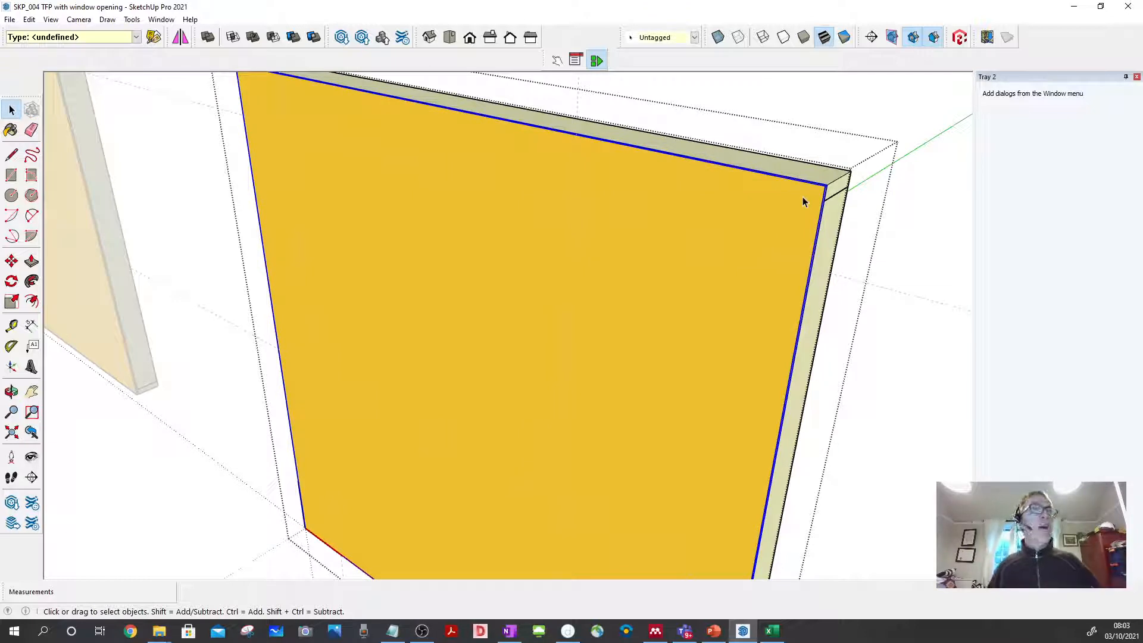
pyautogui.doubleClick(802, 196)
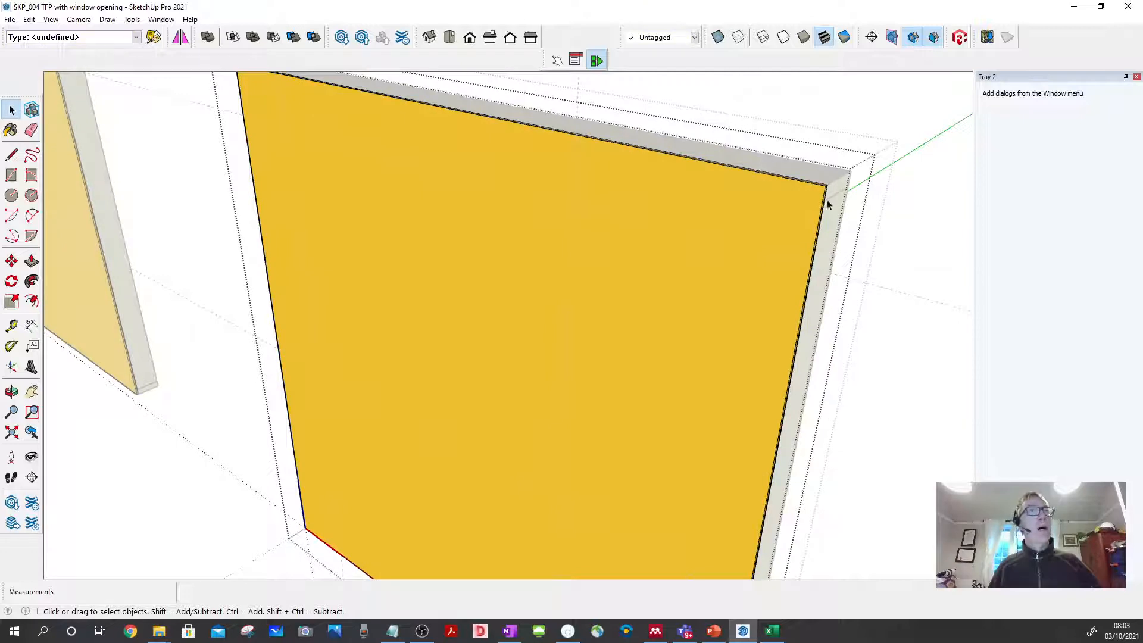
pyautogui.click(10, 175)
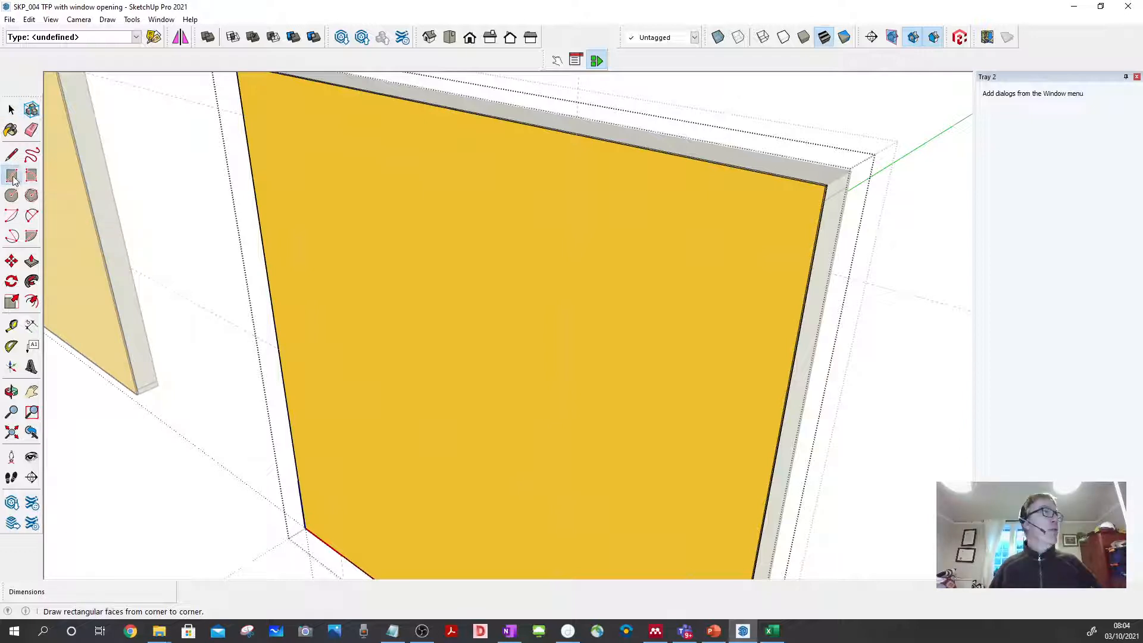
pyautogui.click(286, 126)
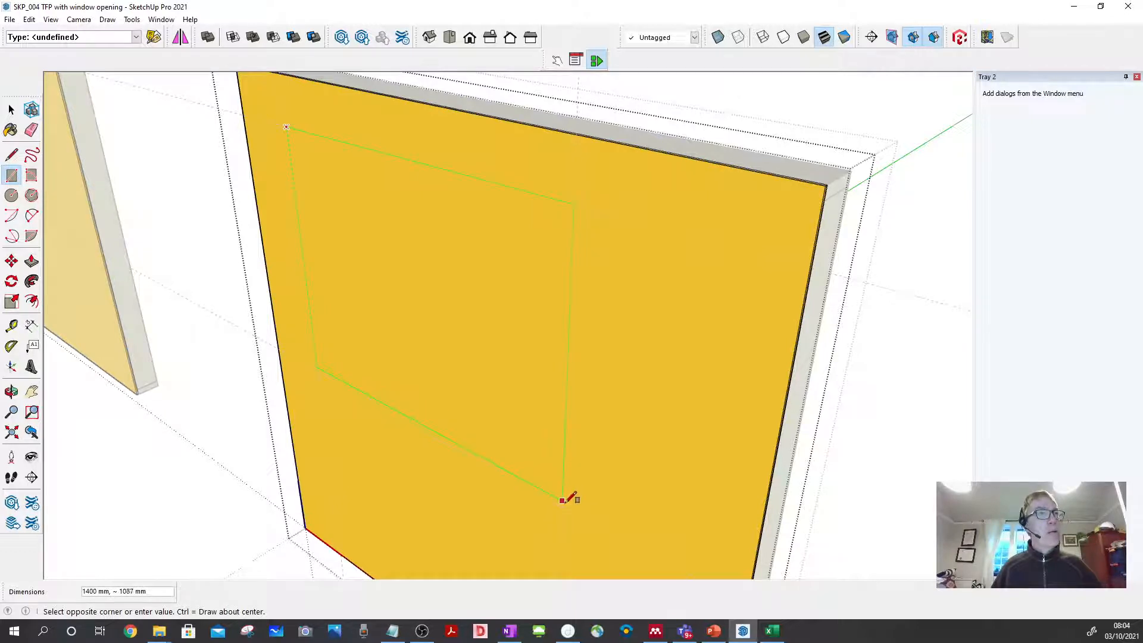
pyautogui.write('1400,1100')
pyautogui.press('Return')
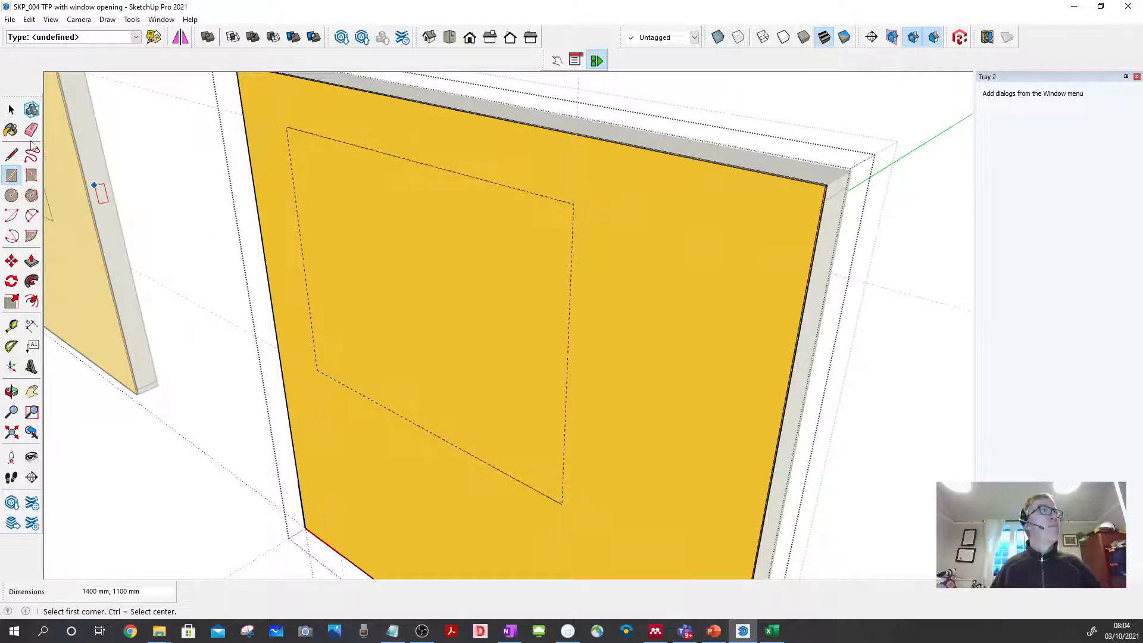
pyautogui.press('space')
pyautogui.scroll(-3, 504, 304)
pyautogui.scroll(-5, 504, 308)
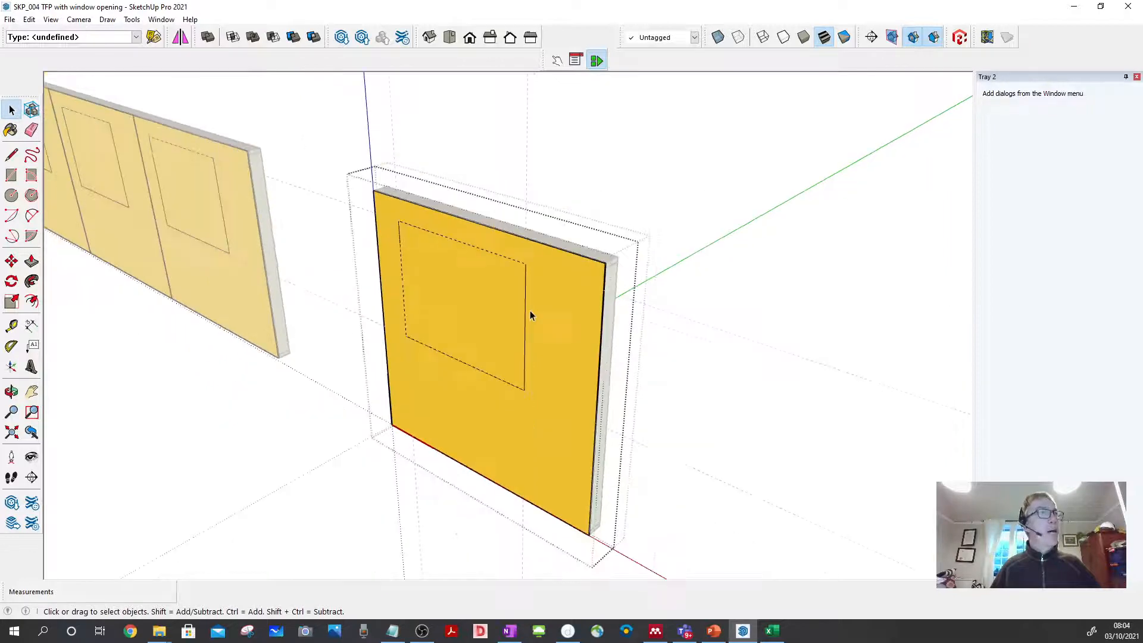
# Step: Undo the window rectangle and close the sheathing component
pyautogui.scroll(3, 344, 248)
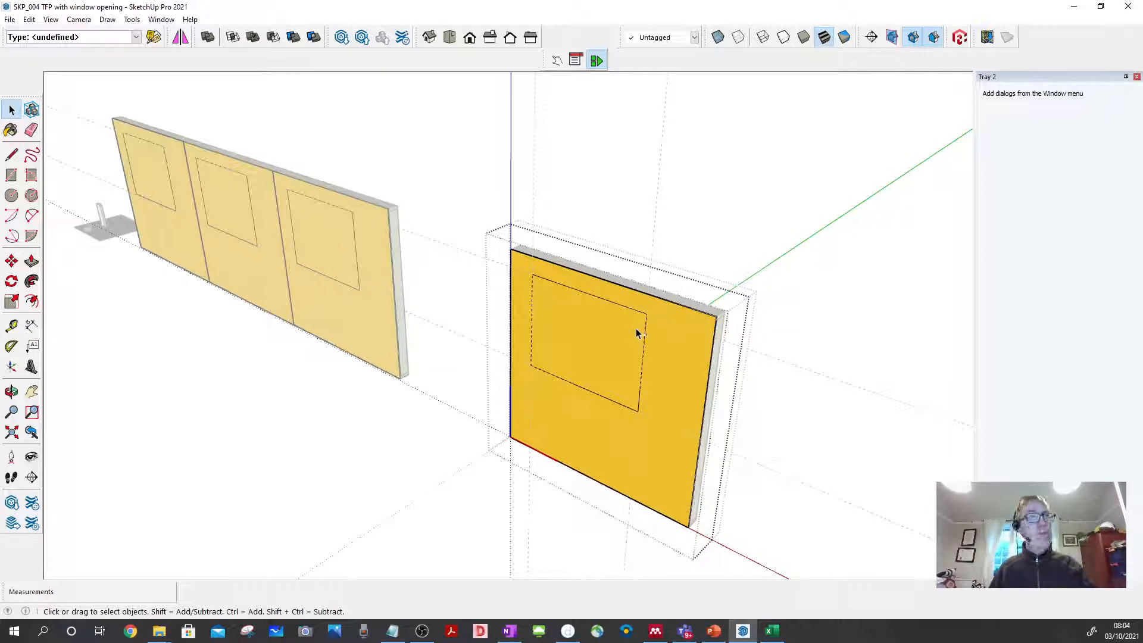
pyautogui.hotkey('ctrl', 'z')
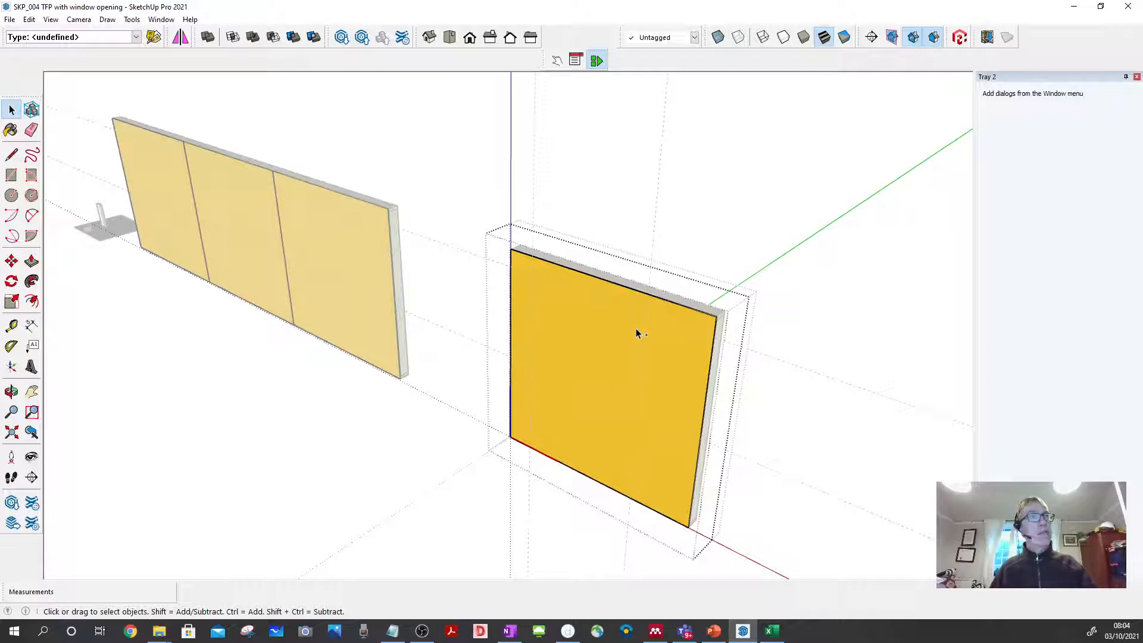
pyautogui.click(687, 236)
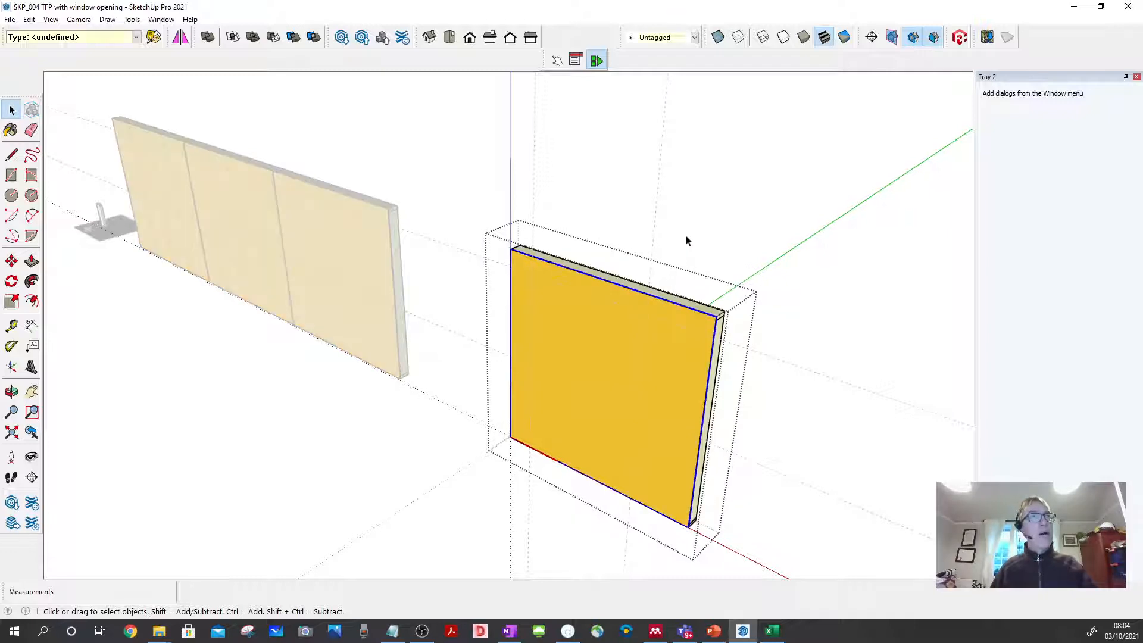
# Step: Make the copied panel's sheathing a unique component and open it for editing
pyautogui.scroll(2, 712, 319)
pyautogui.scroll(3, 715, 322)
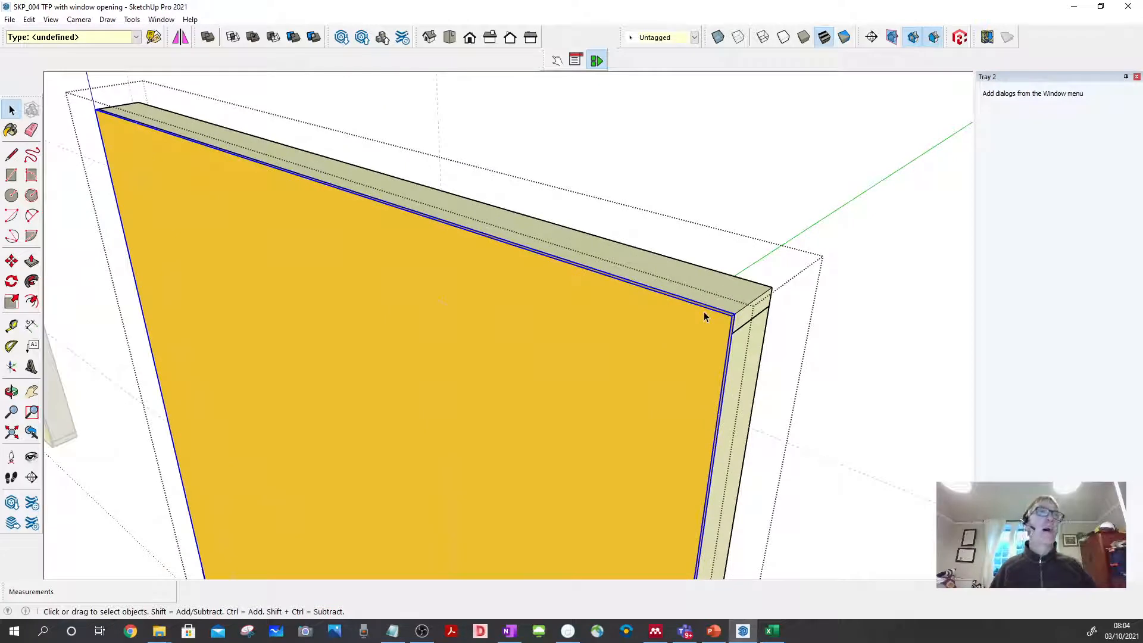
pyautogui.rightClick(705, 316)
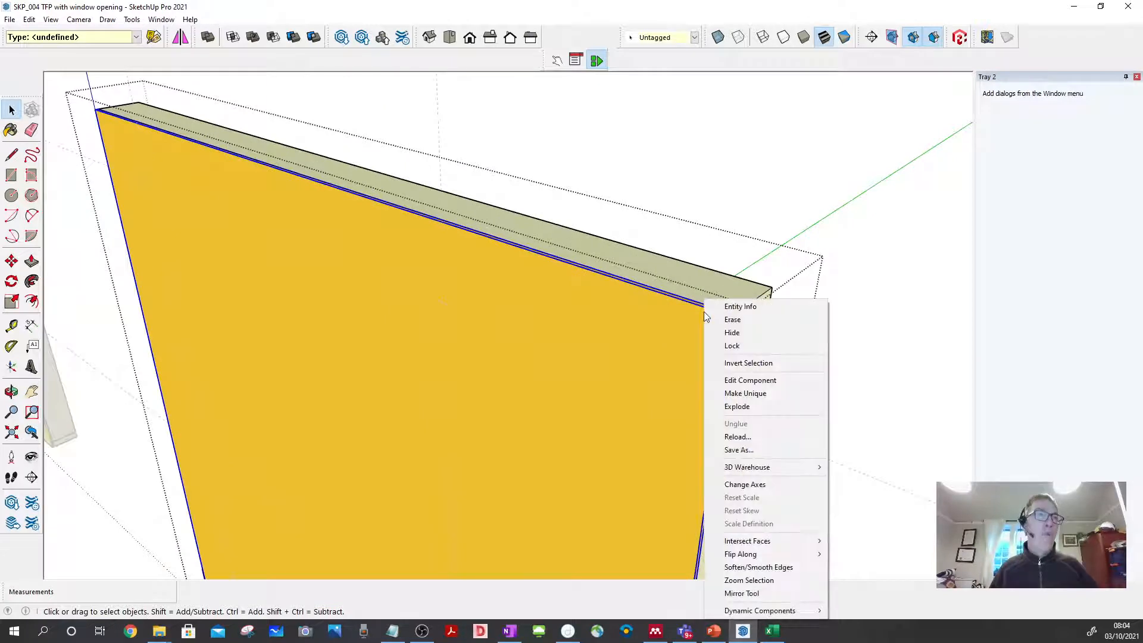
pyautogui.click(727, 392)
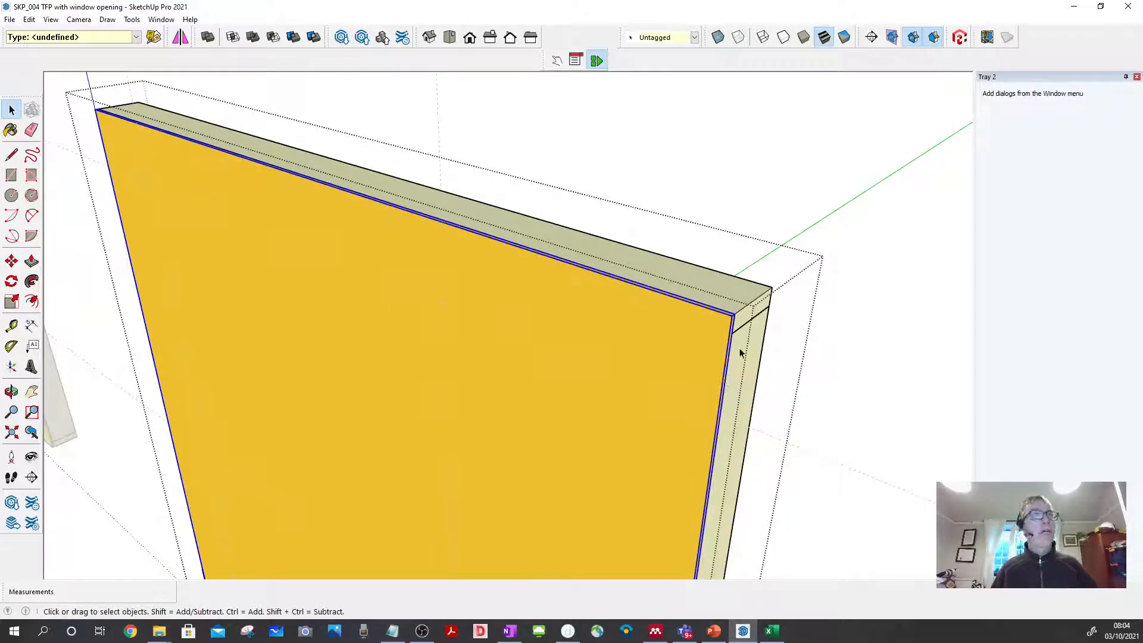
pyautogui.doubleClick(698, 311)
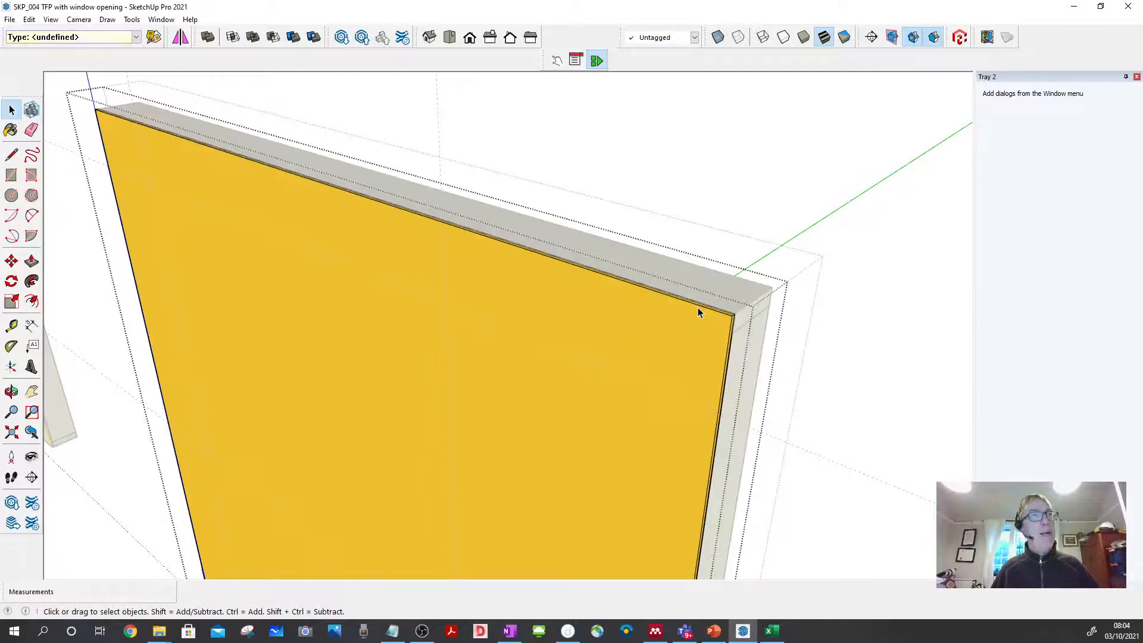
# Step: Draw a 1400 by 1100 mm rectangle on the sheathing face between opposite guide intersections to outline the window opening
pyautogui.click(11, 174)
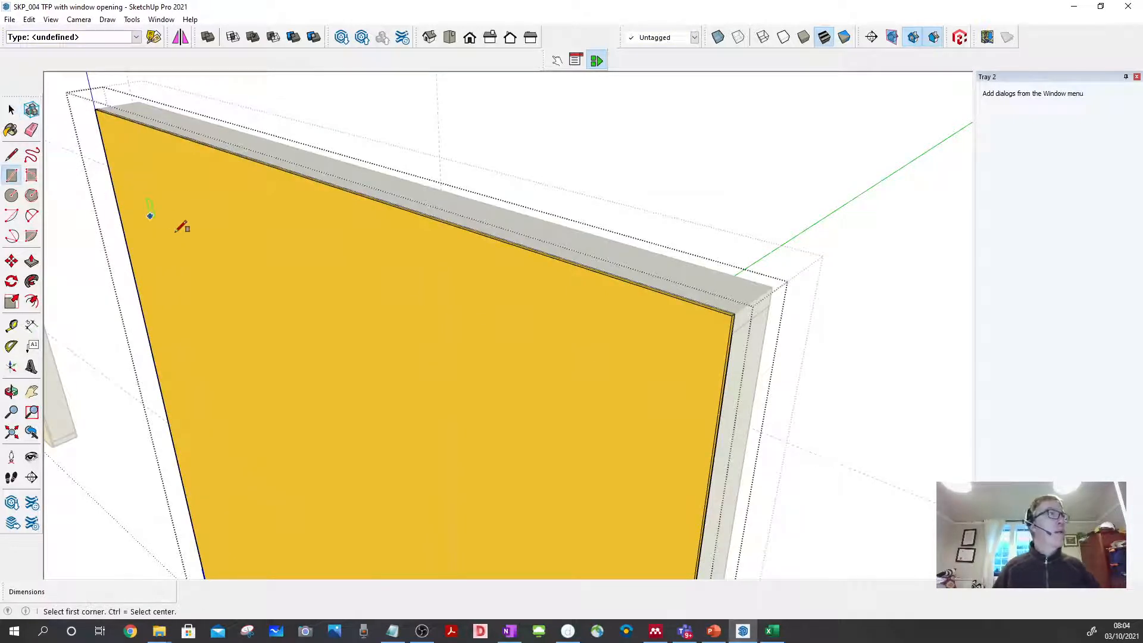
pyautogui.click(163, 185)
pyautogui.scroll(-3, 172, 191)
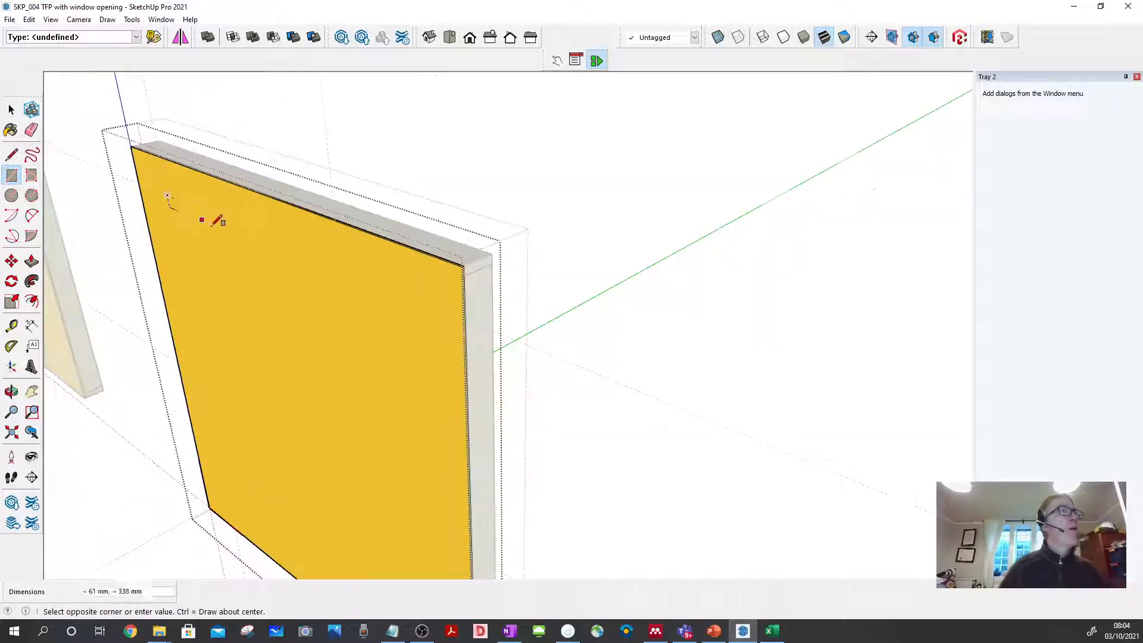
pyautogui.scroll(3, 360, 477)
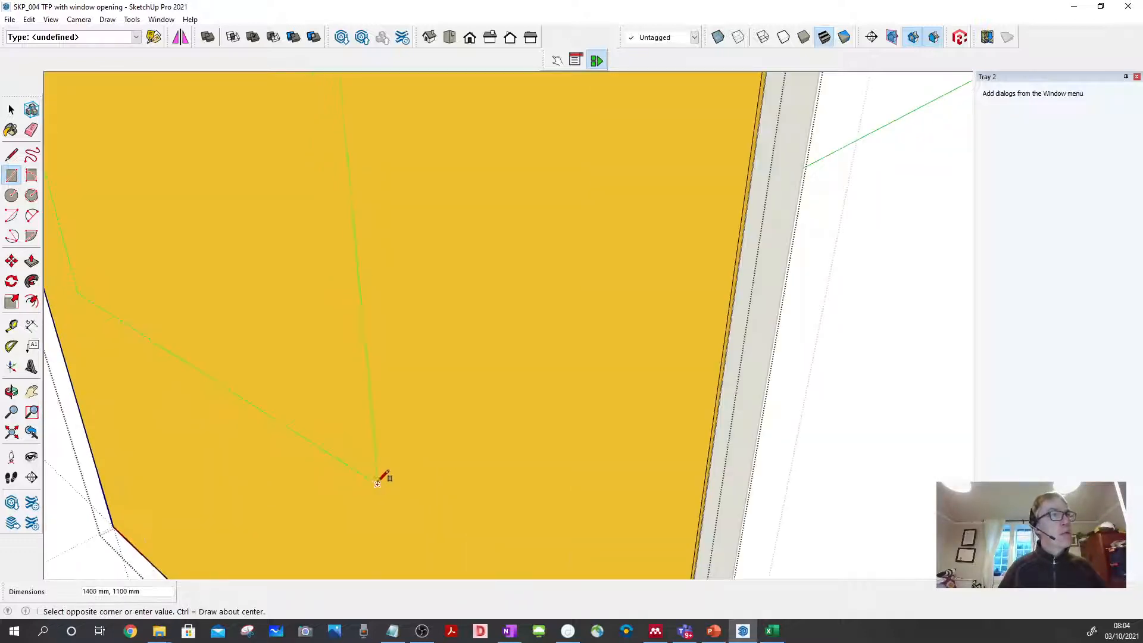
pyautogui.click(377, 483)
pyautogui.scroll(-5, 411, 475)
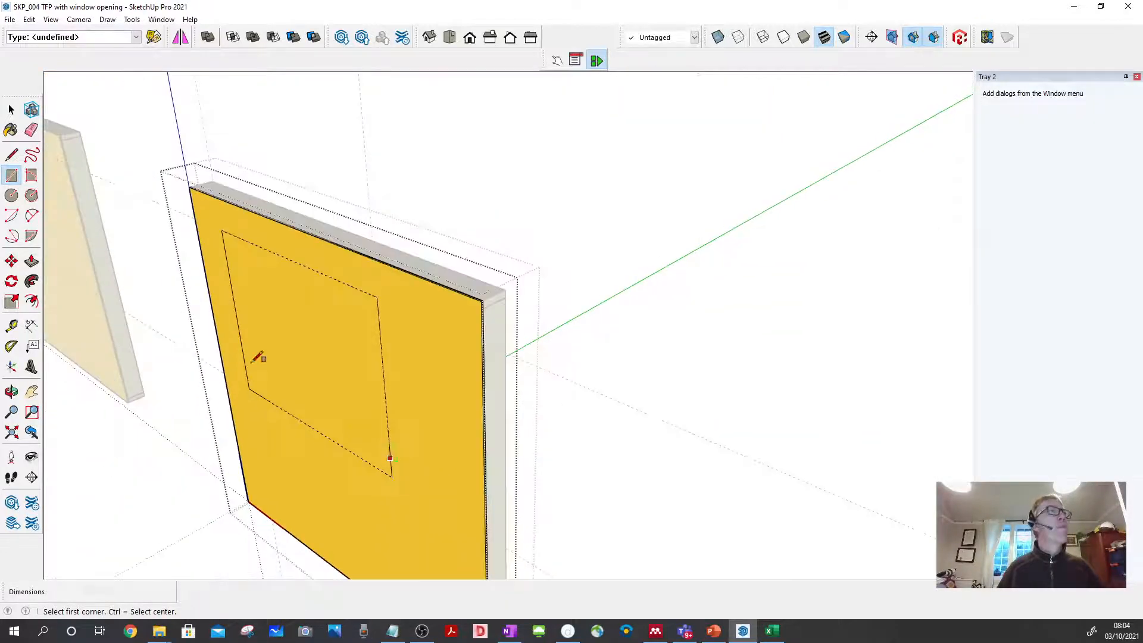
pyautogui.press('space')
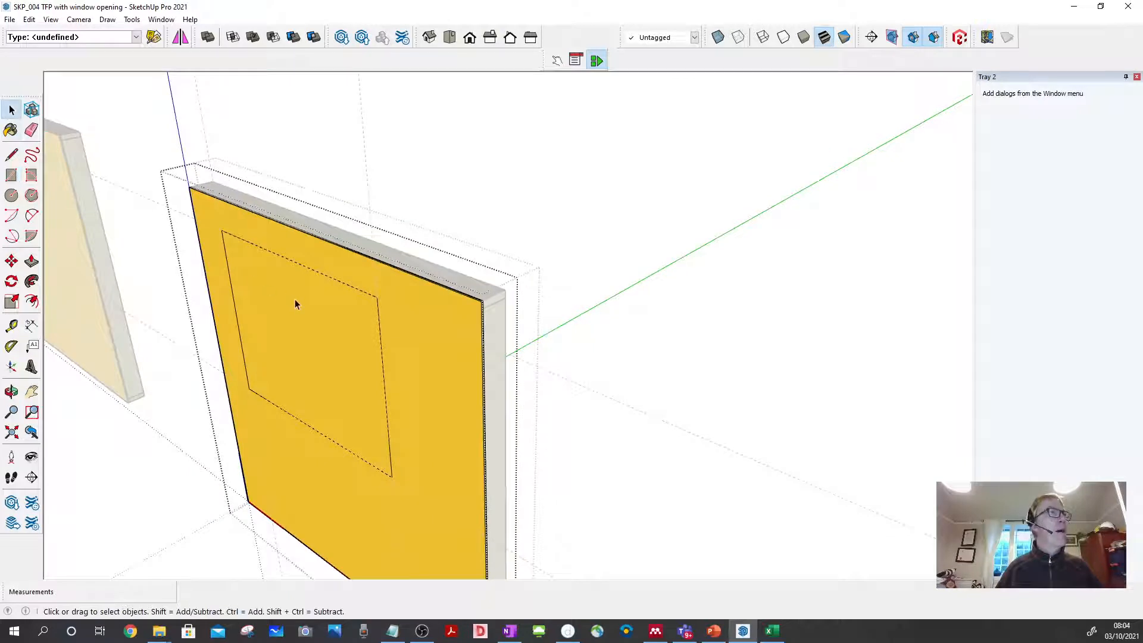
# Step: Push the window rectangle 10 mm back through the sheathing to cut the opening, and close the sheathing and panel components
pyautogui.click(271, 276)
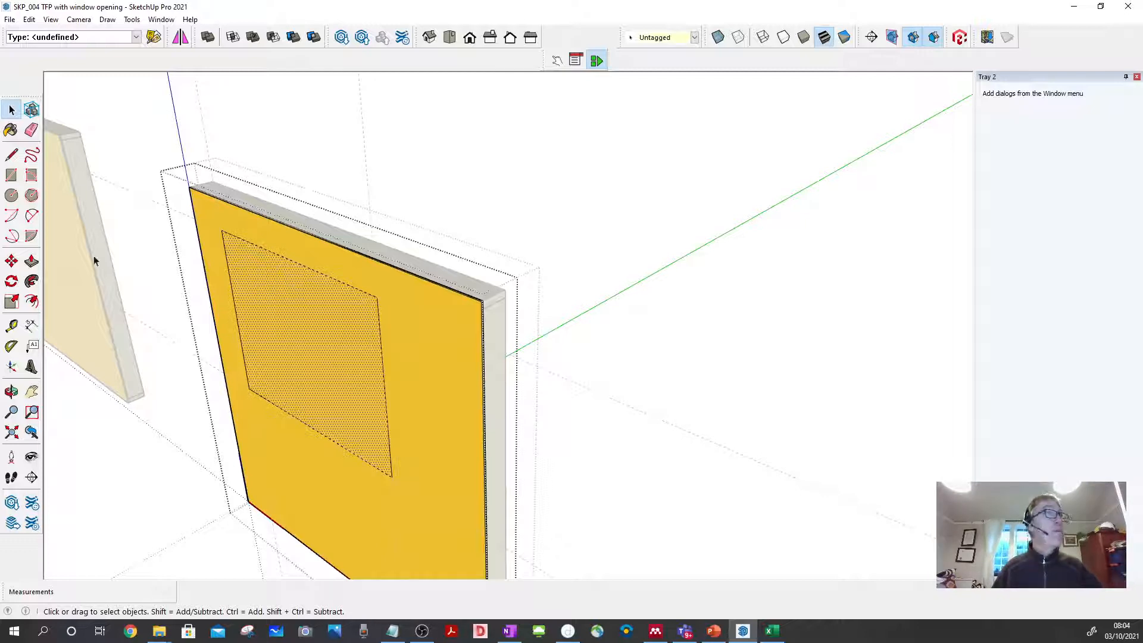
pyautogui.click(31, 261)
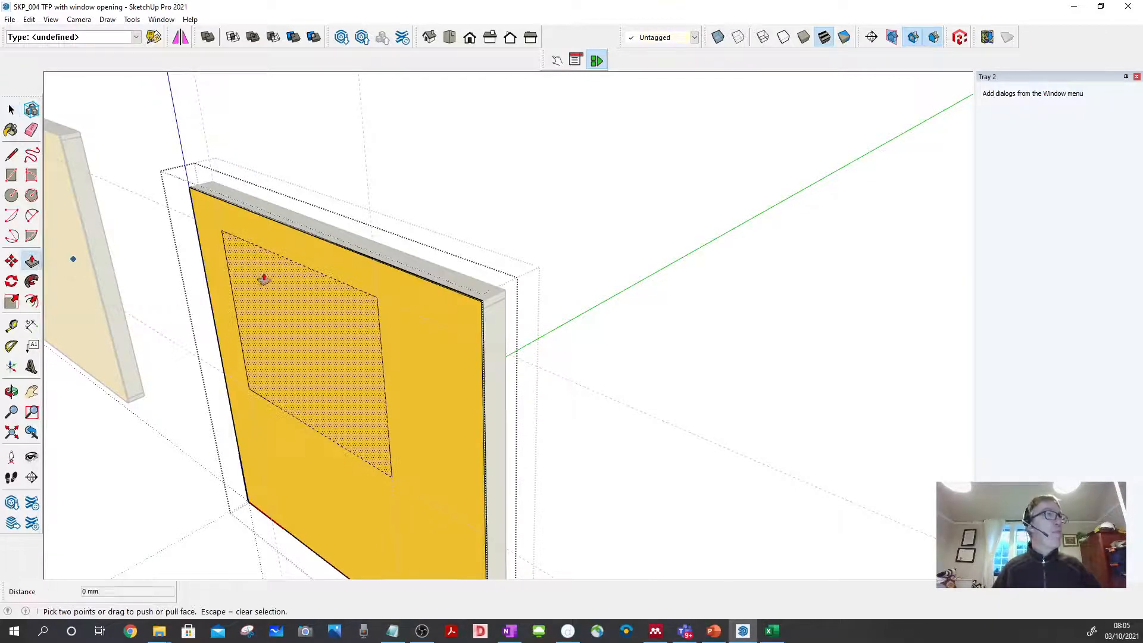
pyautogui.click(302, 275)
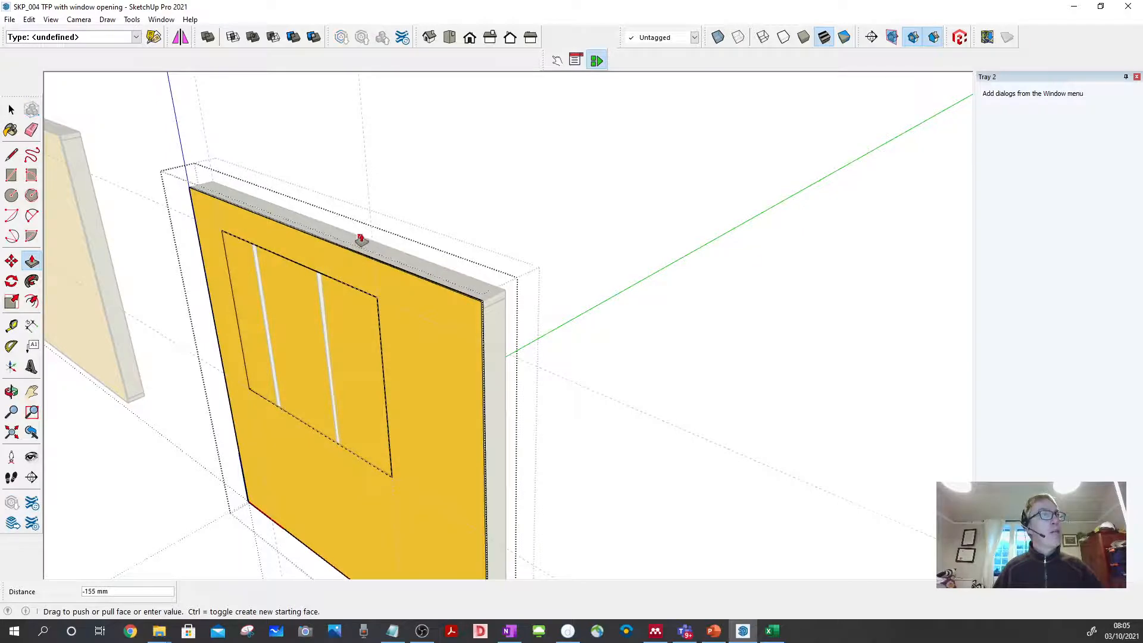
pyautogui.scroll(6, 361, 240)
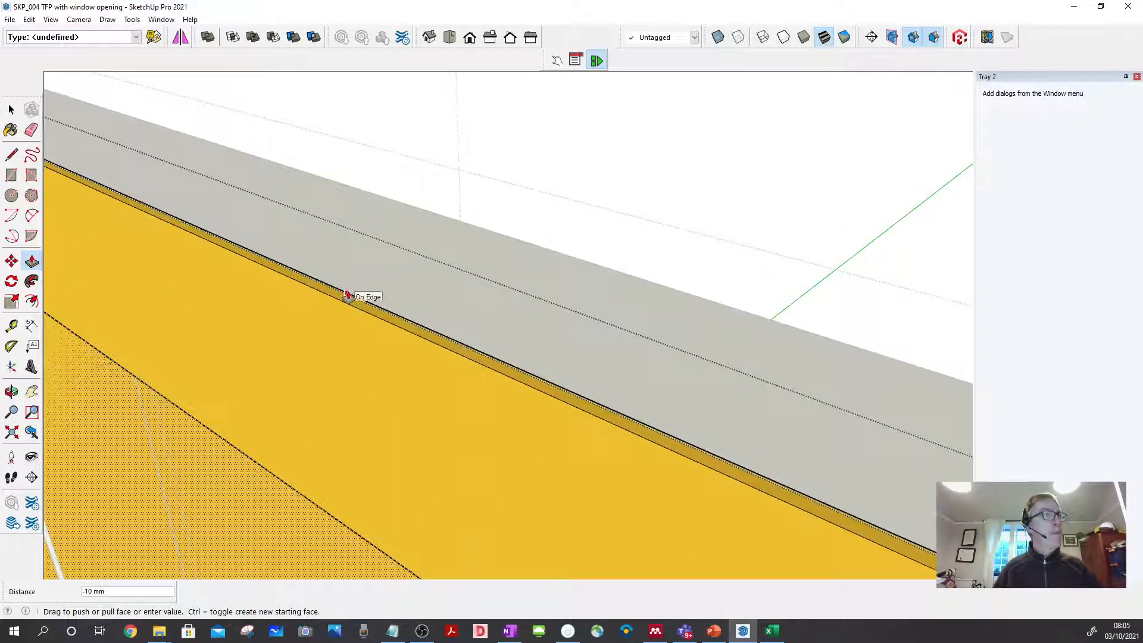
pyautogui.click(347, 295)
pyautogui.click(12, 110)
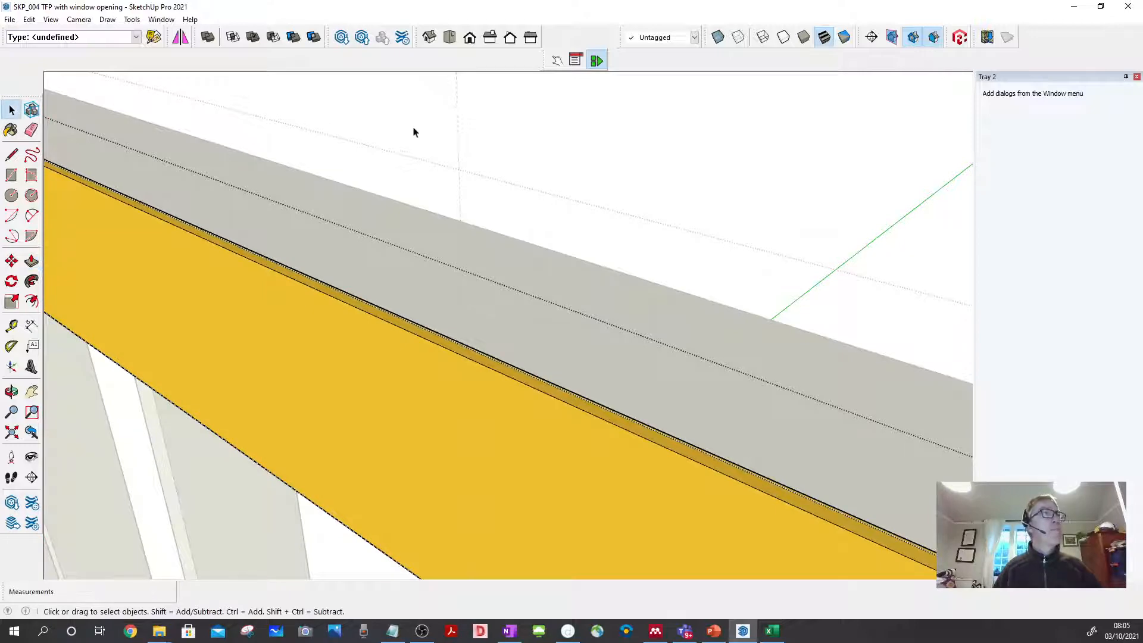
pyautogui.scroll(-10, 414, 131)
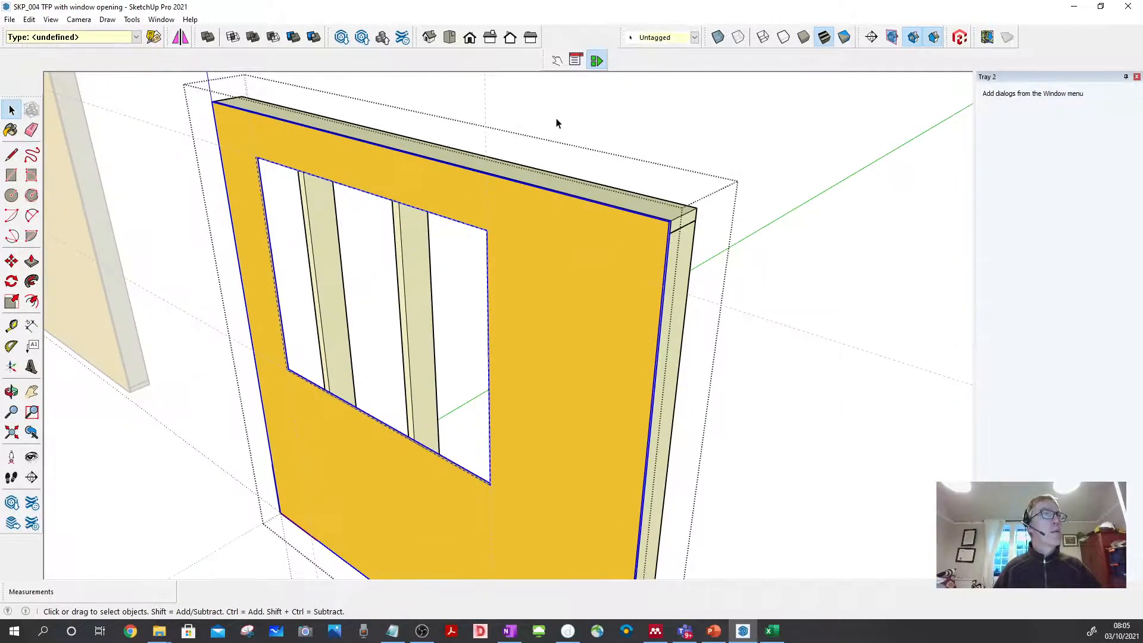
pyautogui.press('Escape')
pyautogui.scroll(-5, 589, 199)
pyautogui.click(623, 166)
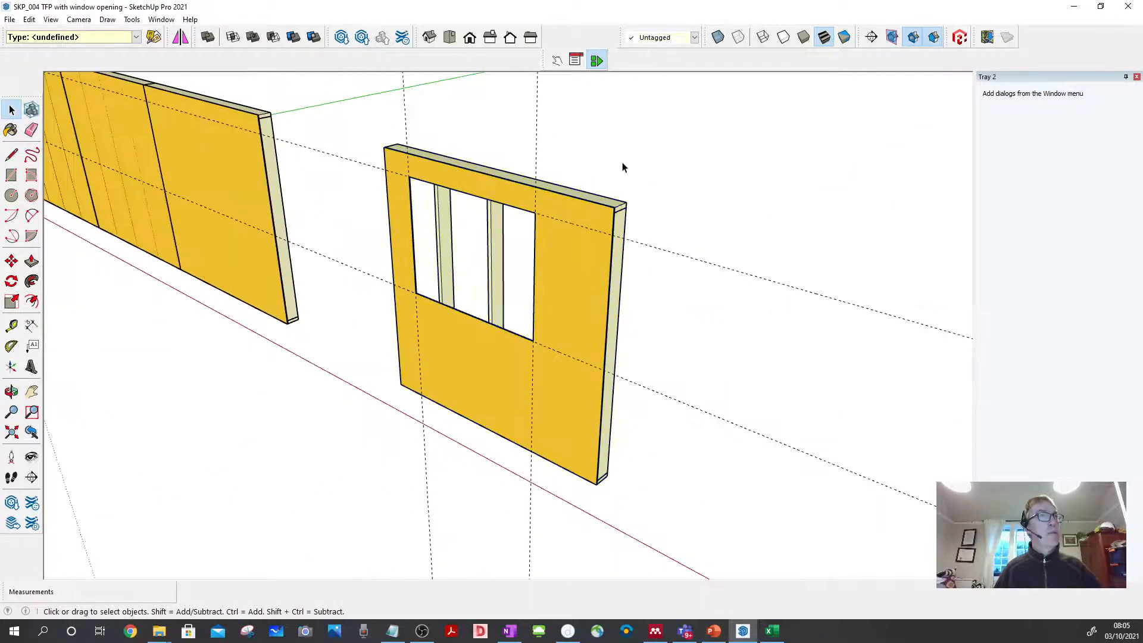
# Step: Delete the two horizontal and two vertical guides around the window opening
pyautogui.moveTo(654, 194)
pyautogui.mouseDown(button='middle')
pyautogui.moveTo(471, 227)
pyautogui.moveTo(288, 209)
pyautogui.moveTo(135, 148)
pyautogui.moveTo(292, 183)
pyautogui.moveTo(645, 211)
pyautogui.mouseUp(button='middle')
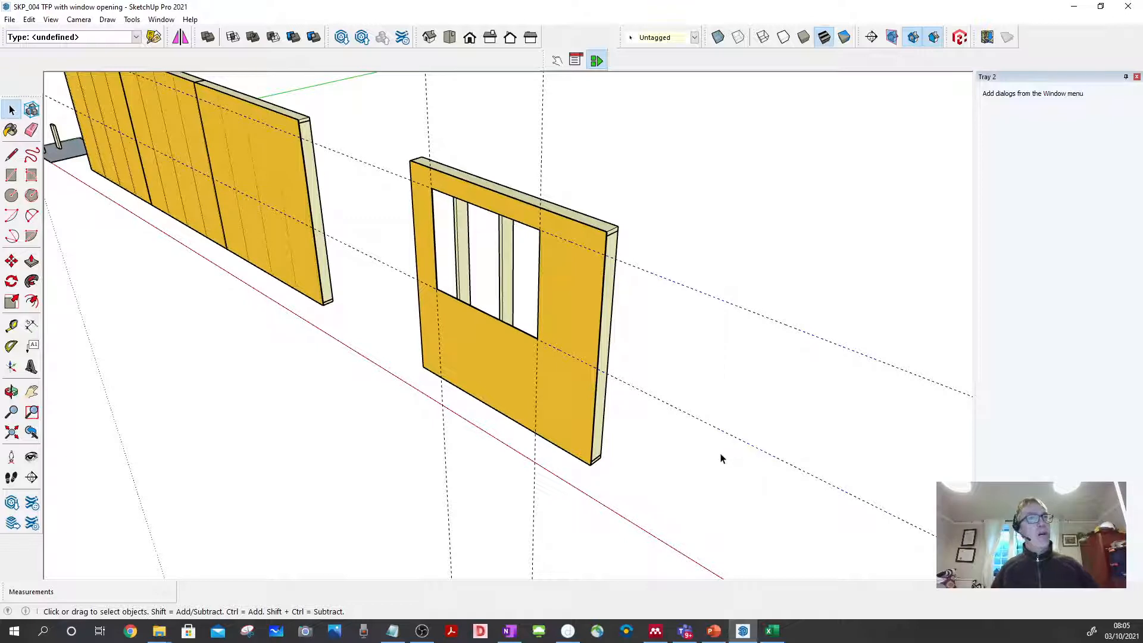
pyautogui.press('Delete')
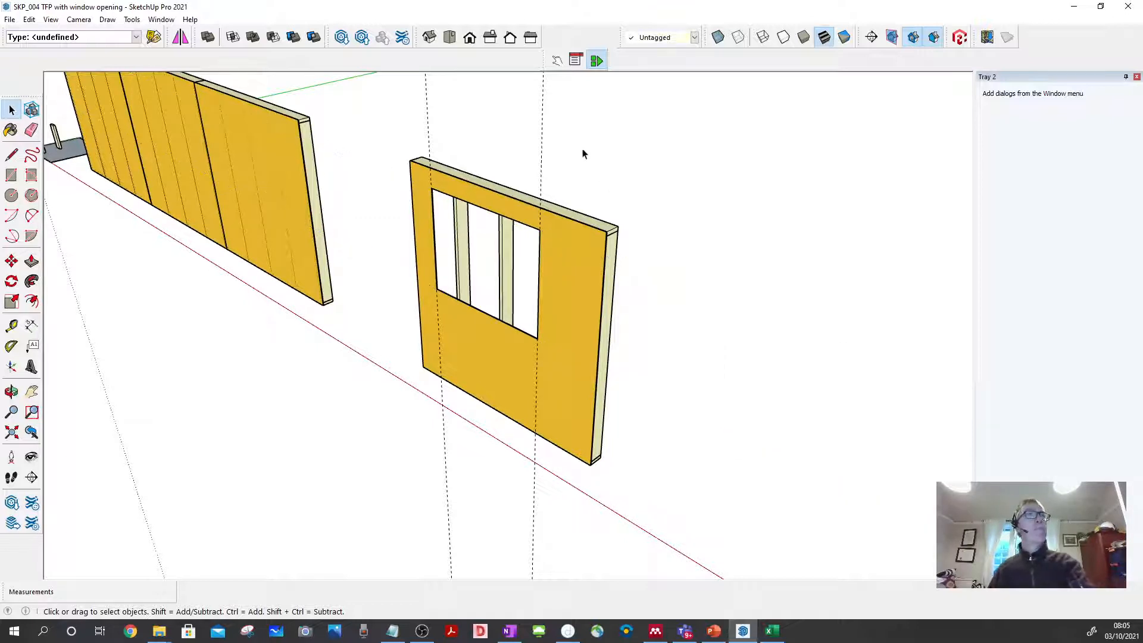
pyautogui.moveTo(581, 130); pyautogui.dragTo(404, 116)
pyautogui.press('Delete')
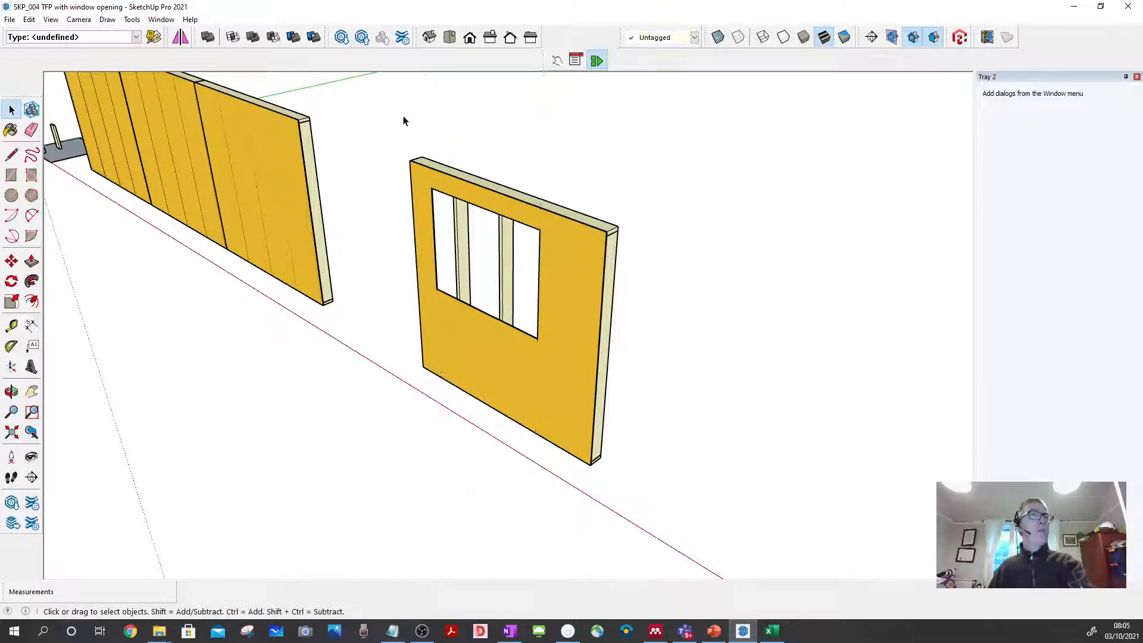
# Step: Open the panel with the window opening for editing, working from its stud side
pyautogui.moveTo(657, 196); pyautogui.dragTo(266, 266, button='middle')
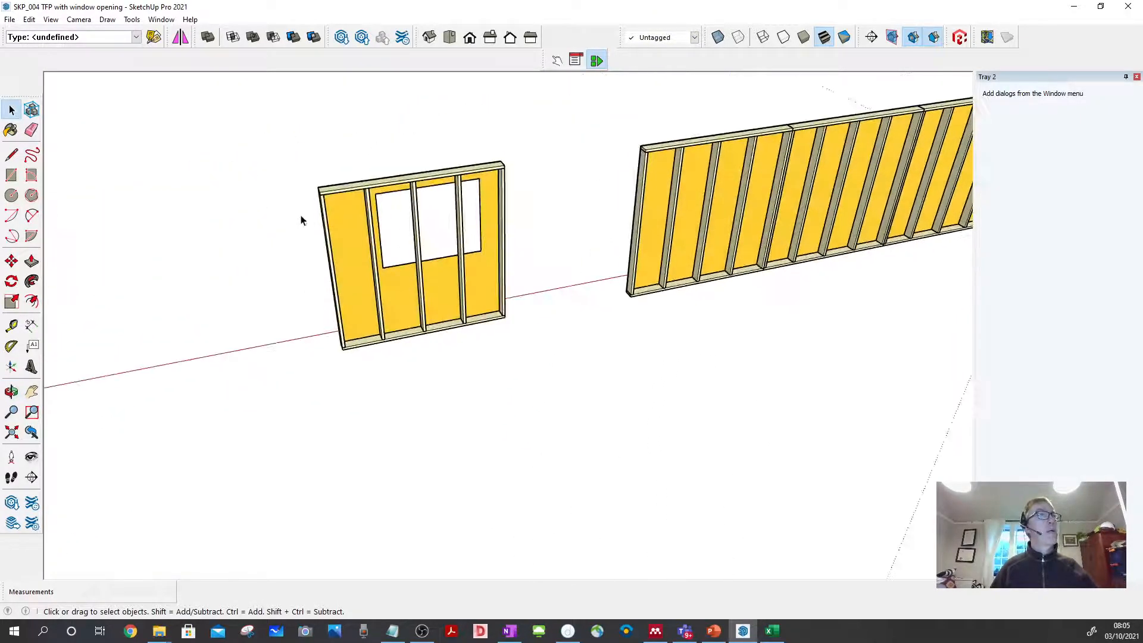
pyautogui.scroll(5, 348, 215)
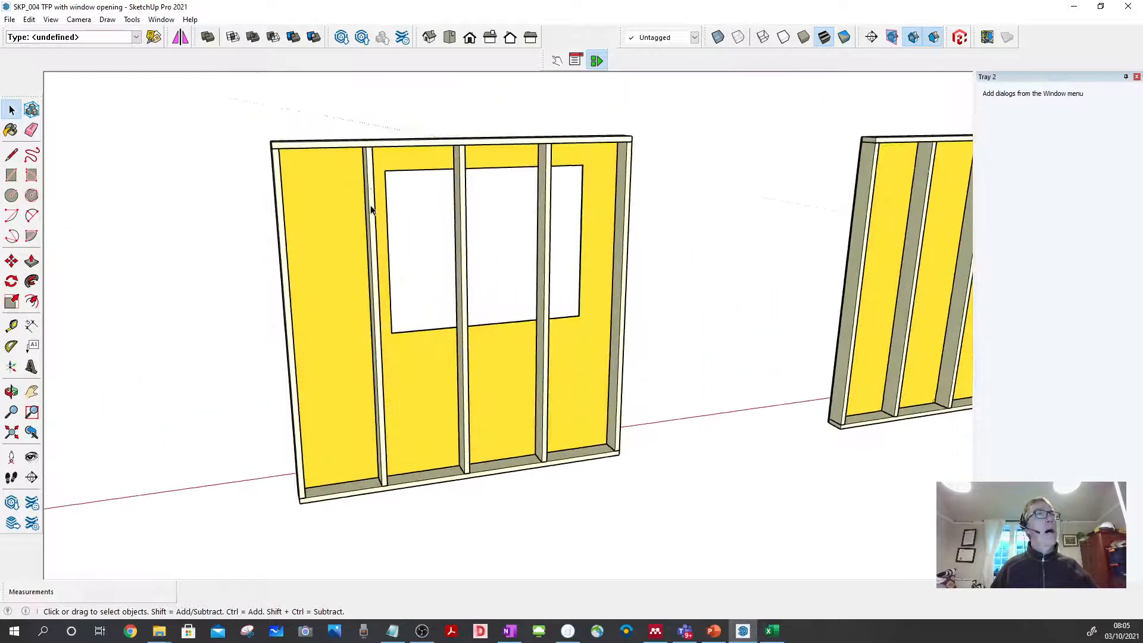
pyautogui.scroll(2, 376, 205)
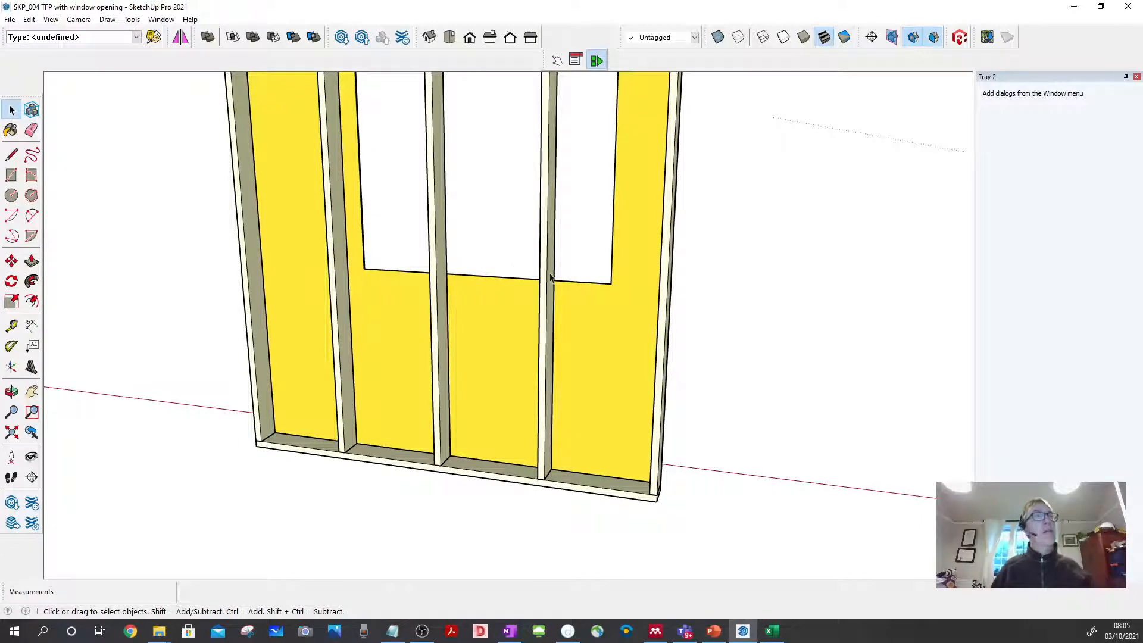
pyautogui.scroll(-5, 551, 276)
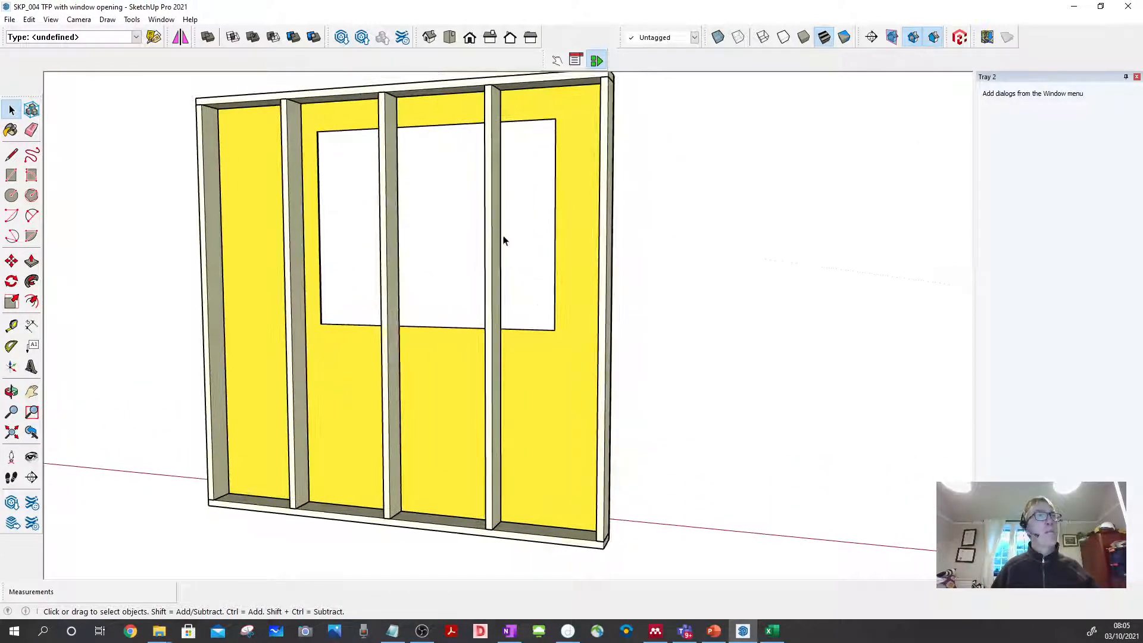
pyautogui.click(493, 225)
pyautogui.doubleClick(492, 222)
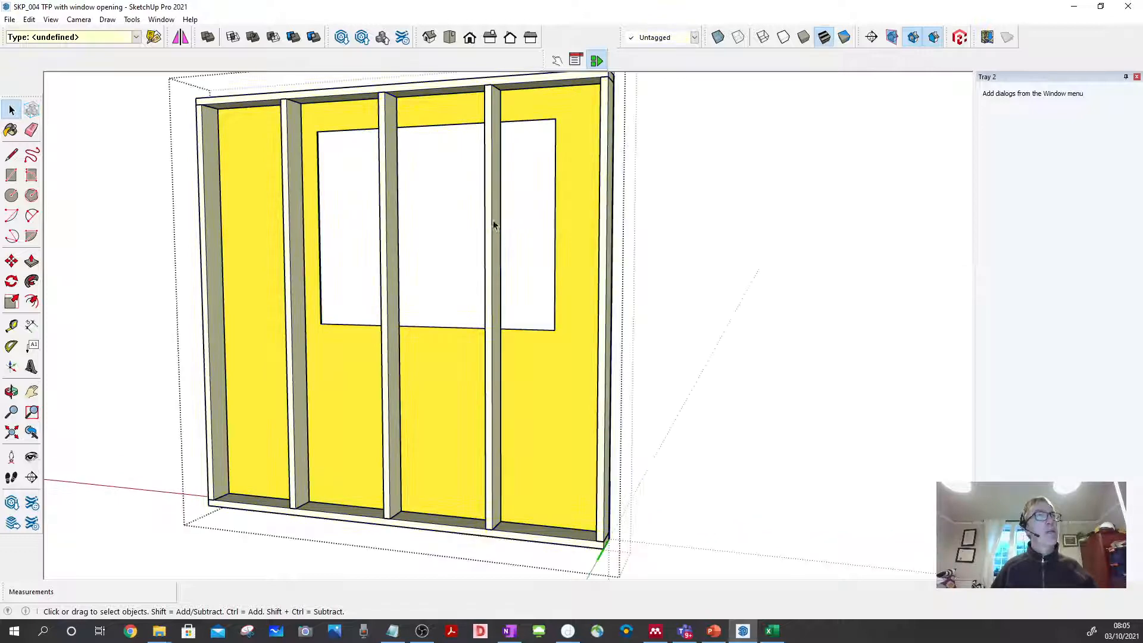
# Step: Copy the stud crossing the narrow end of the window opening 338 mm along the red axis to the opening's nearby vertical edge
pyautogui.click(494, 222)
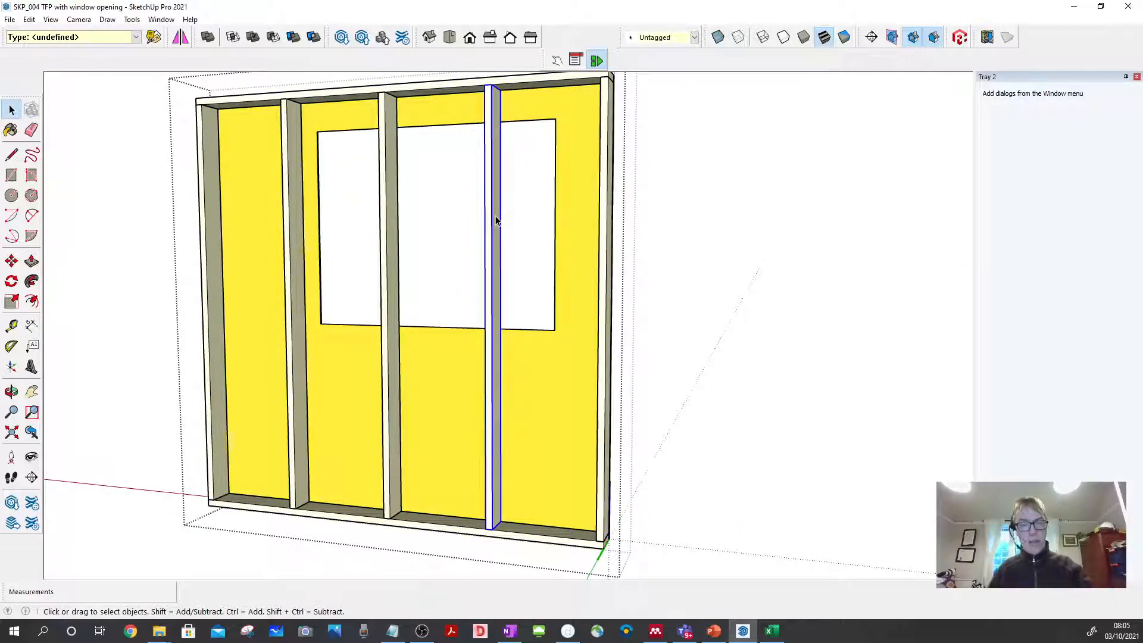
pyautogui.moveTo(474, 247); pyautogui.dragTo(487, 249, button='middle')
pyautogui.scroll(5, 487, 251)
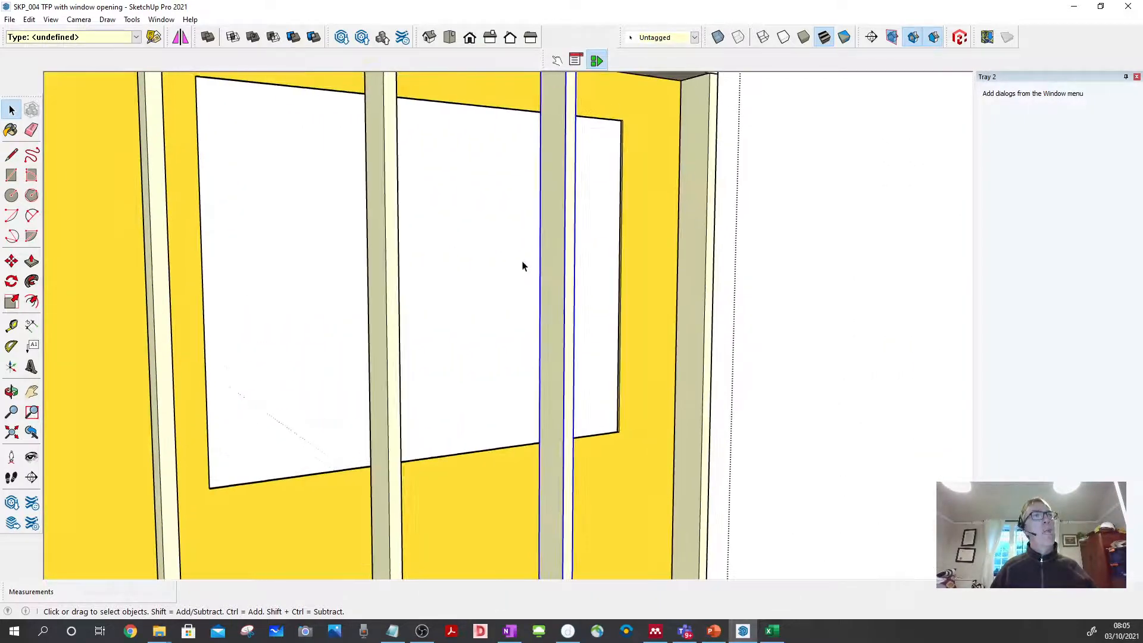
pyautogui.press('m')
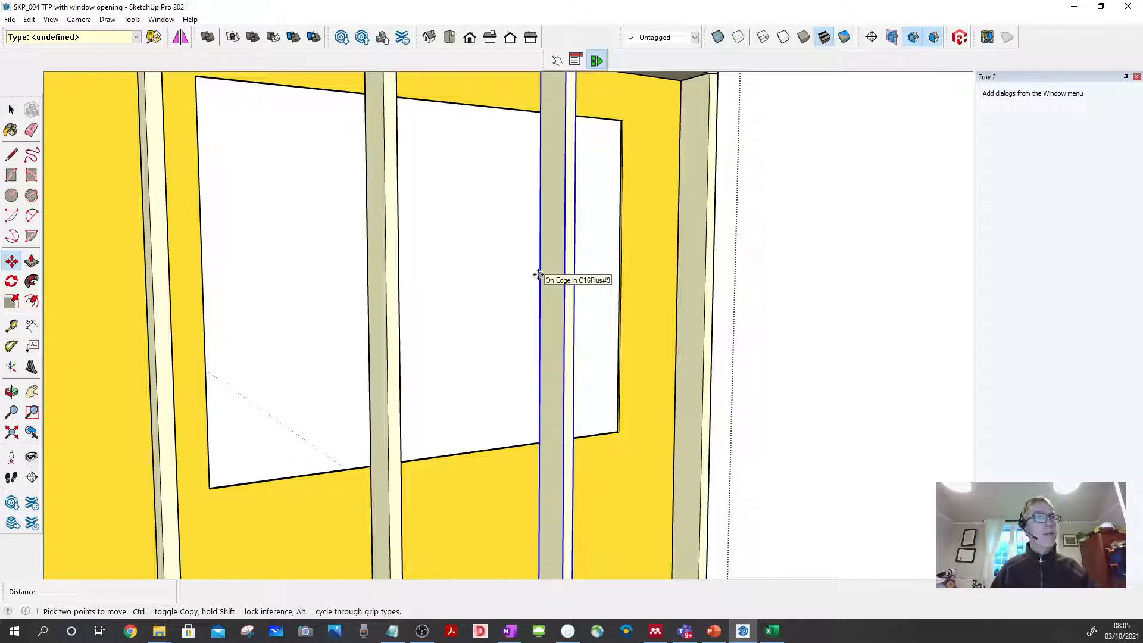
pyautogui.click(537, 275)
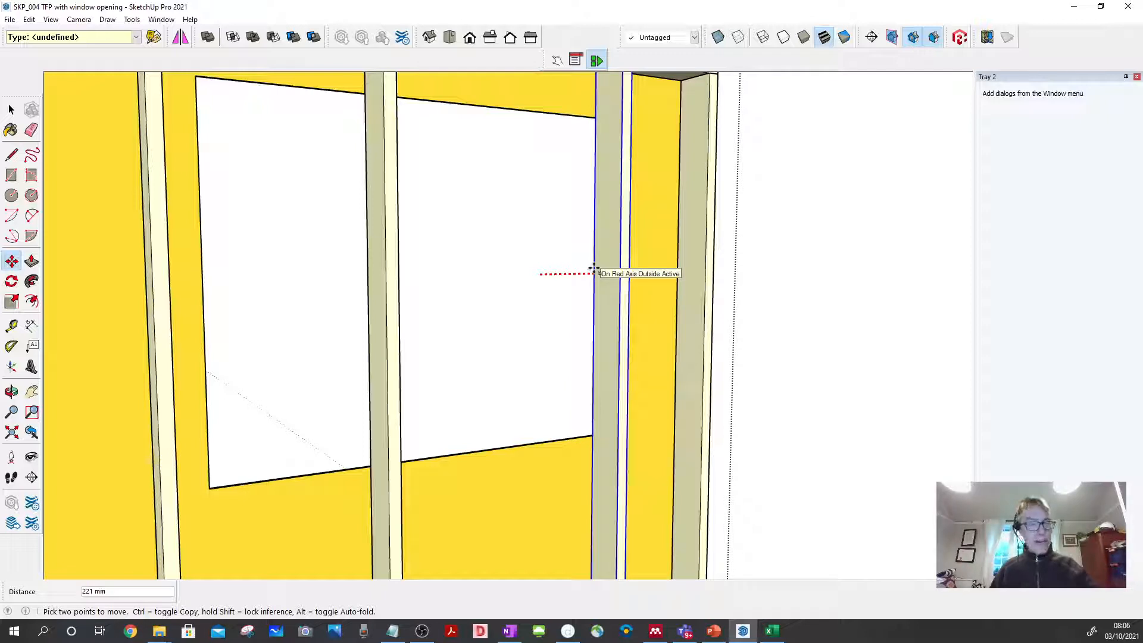
pyautogui.press('ctrl')
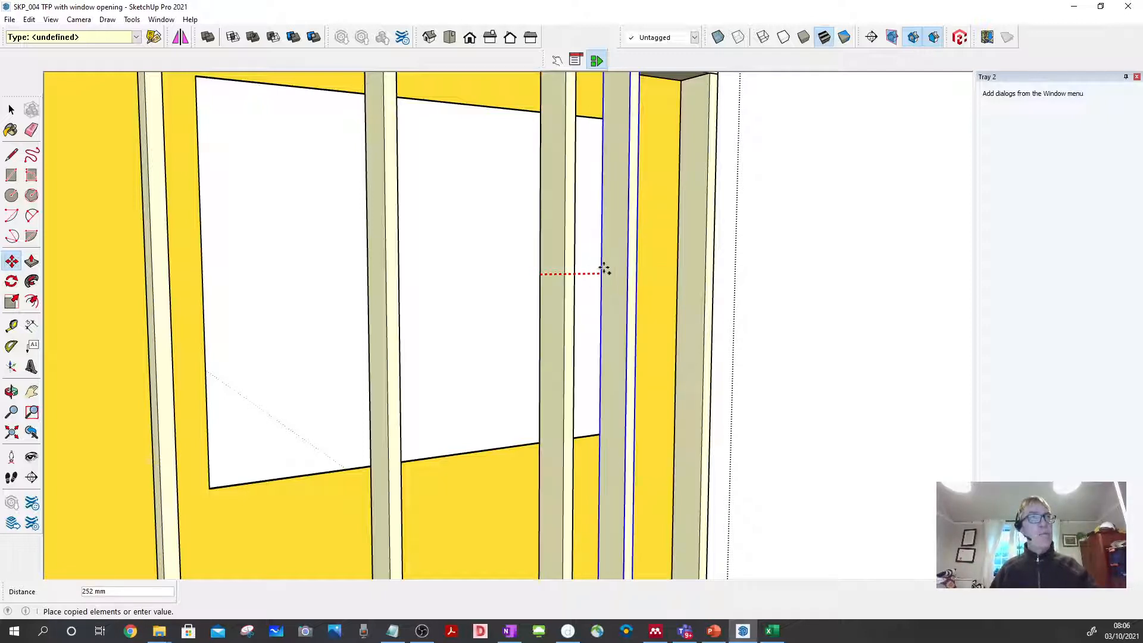
pyautogui.scroll(5, 622, 270)
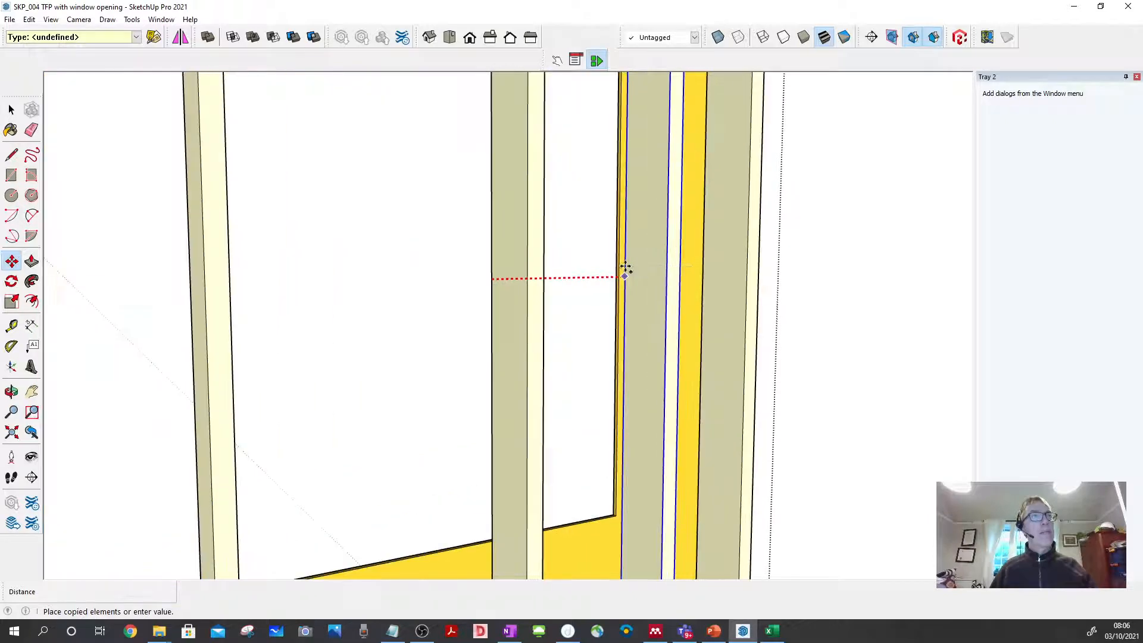
pyautogui.click(614, 287)
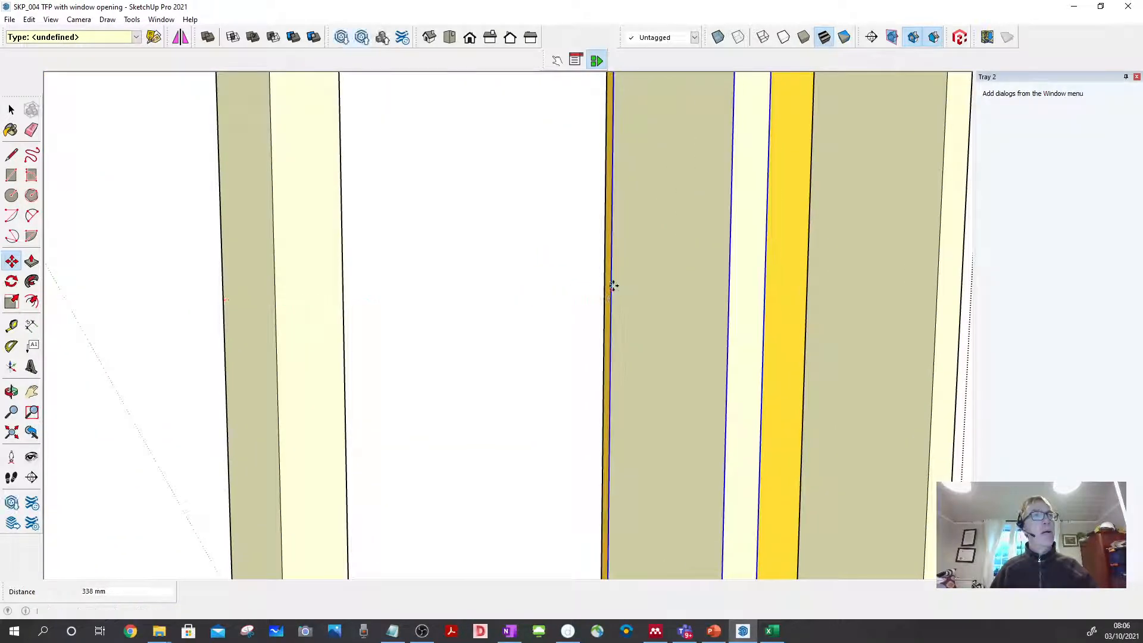
pyautogui.click(11, 109)
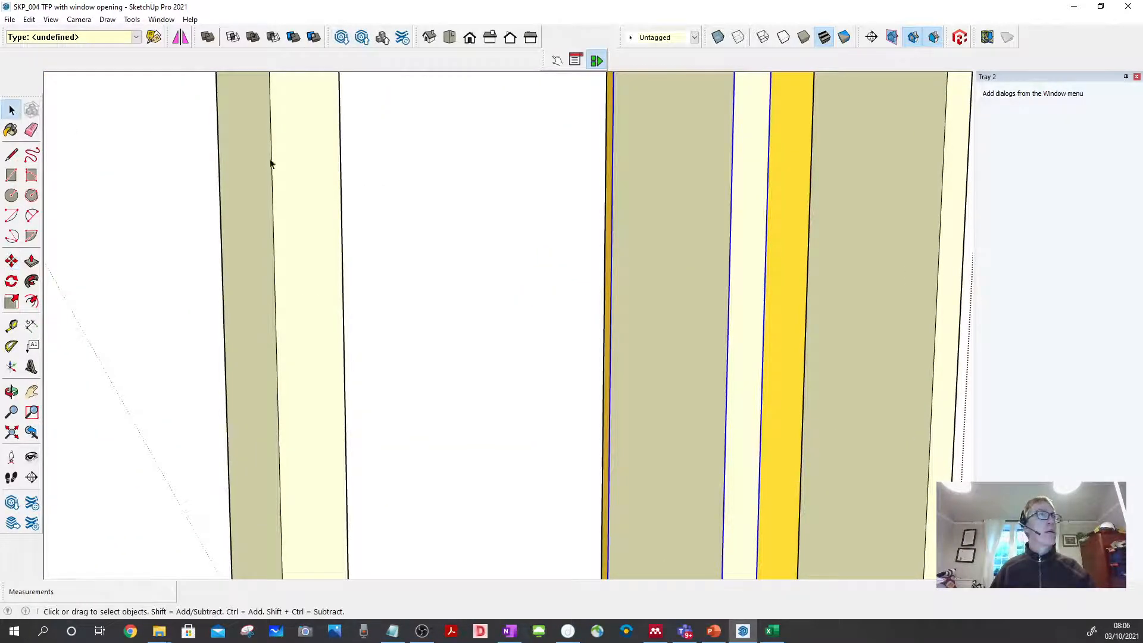
# Step: Try to copy the full-height stud beside the opening's opposite vertical edge about 101 mm onto that edge, and delete the copy
pyautogui.scroll(-8, 540, 231)
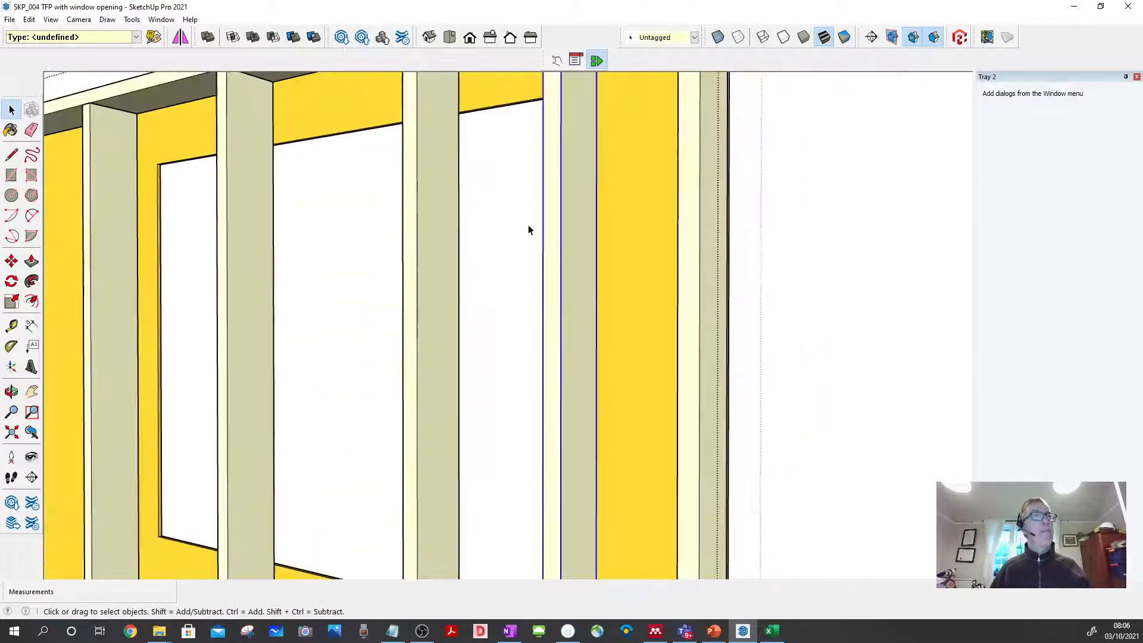
pyautogui.moveTo(393, 224); pyautogui.dragTo(293, 233, button='middle')
pyautogui.click(238, 234)
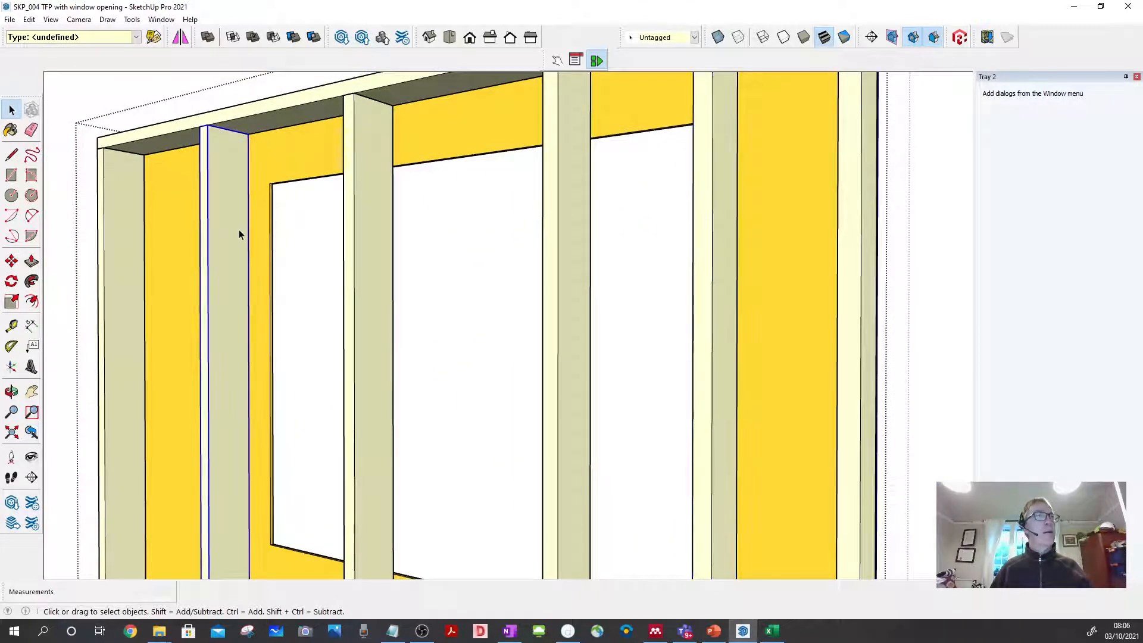
pyautogui.press('m')
pyautogui.scroll(5, 249, 350)
pyautogui.click(251, 349)
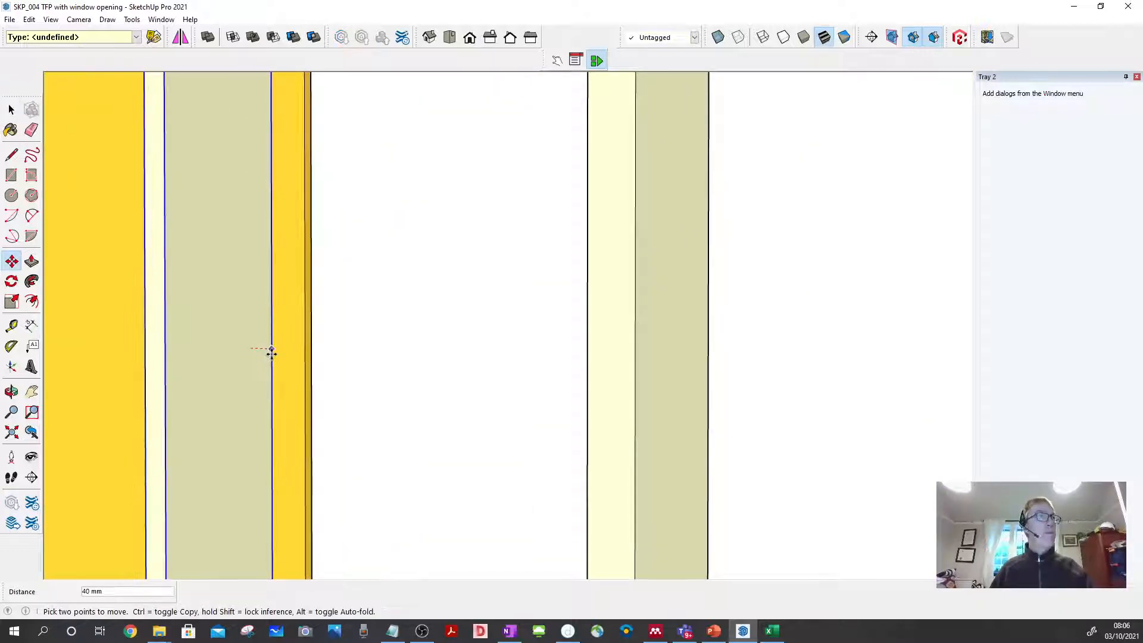
pyautogui.press('ctrl')
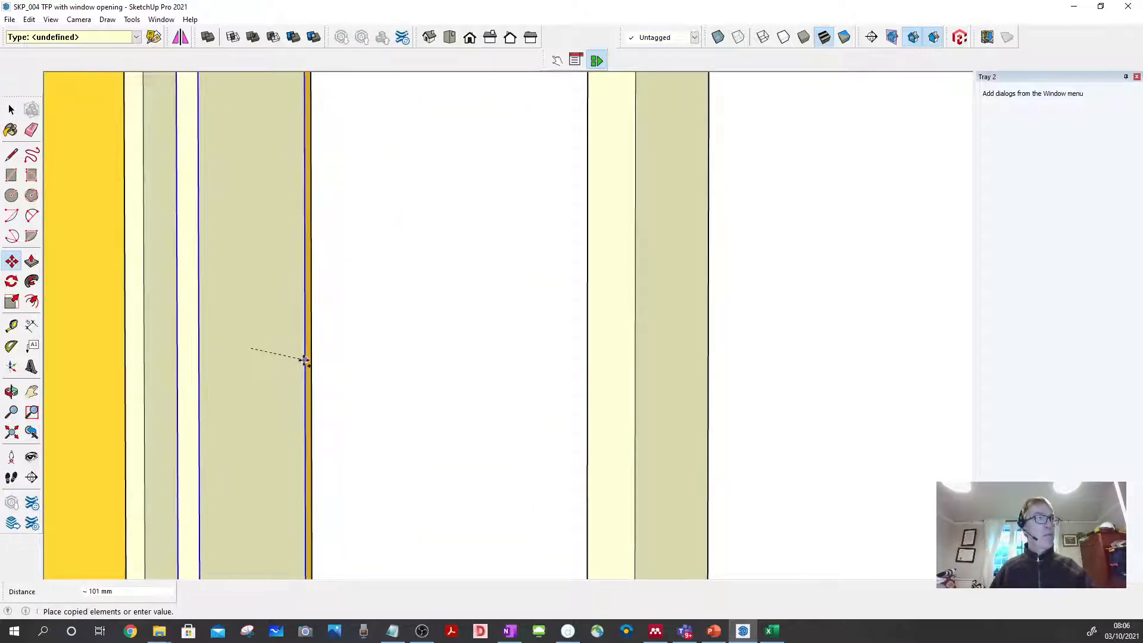
pyautogui.click(303, 360)
pyautogui.click(12, 110)
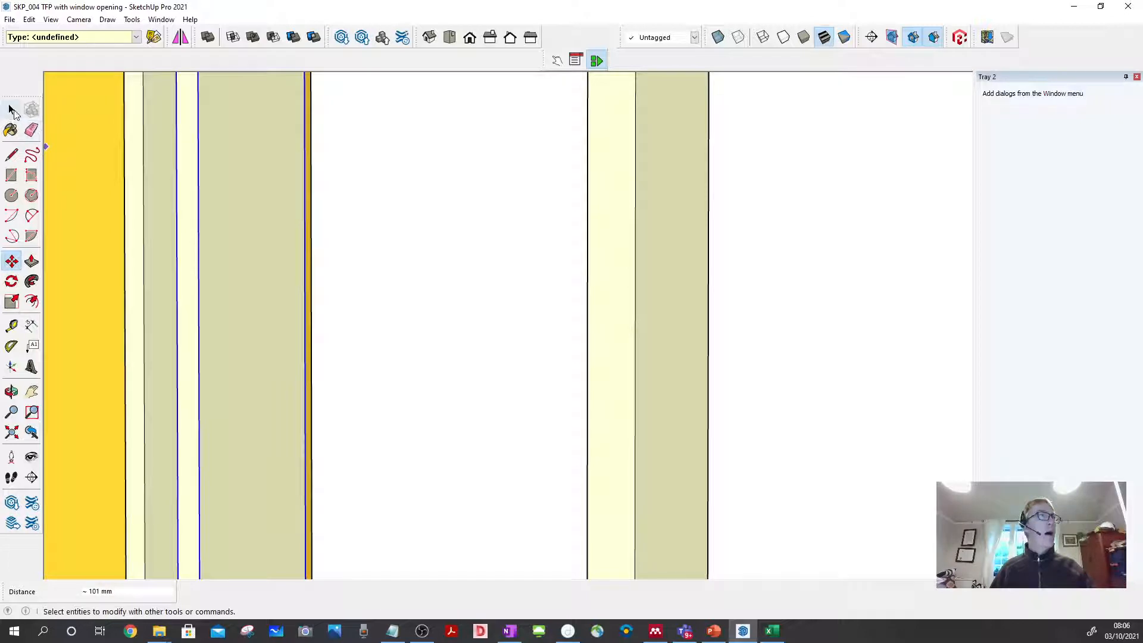
pyautogui.scroll(-5, 381, 199)
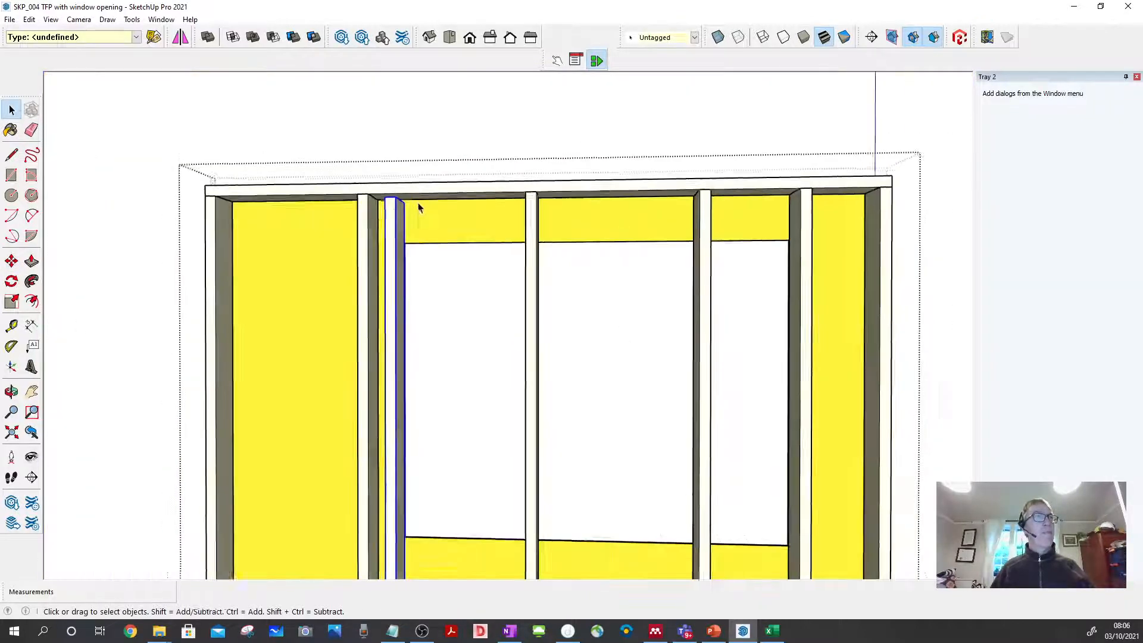
pyautogui.moveTo(418, 207); pyautogui.dragTo(399, 222, button='middle')
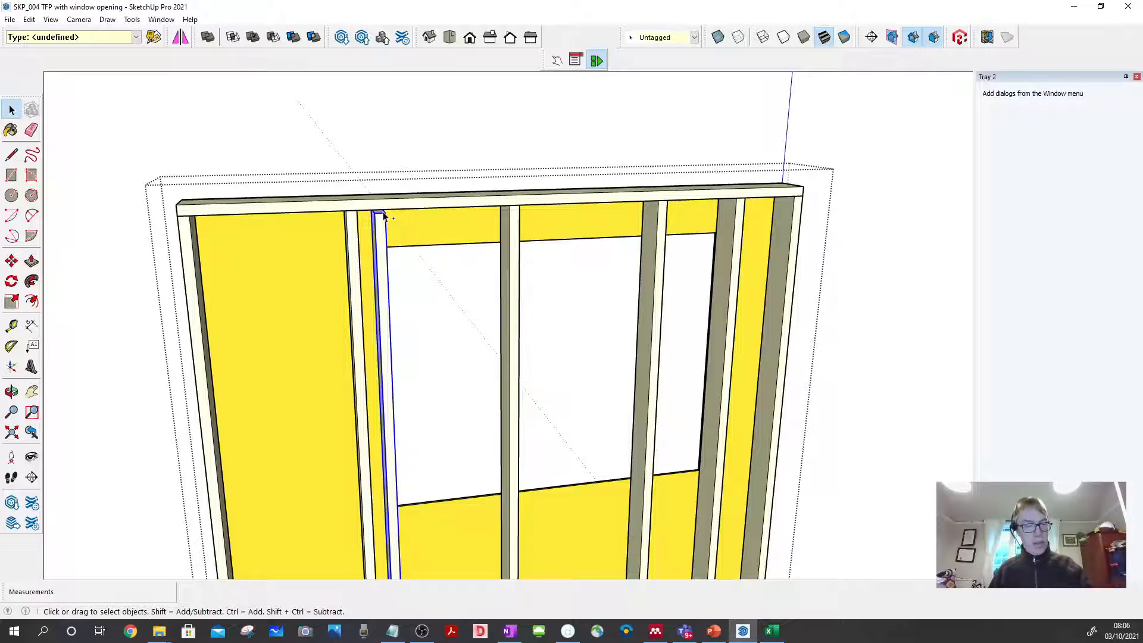
pyautogui.press('Delete')
# Step: Copy the full-height stud beside the opening's opposite vertical edge 100 mm along the red axis to line up with that edge
pyautogui.scroll(8, 405, 249)
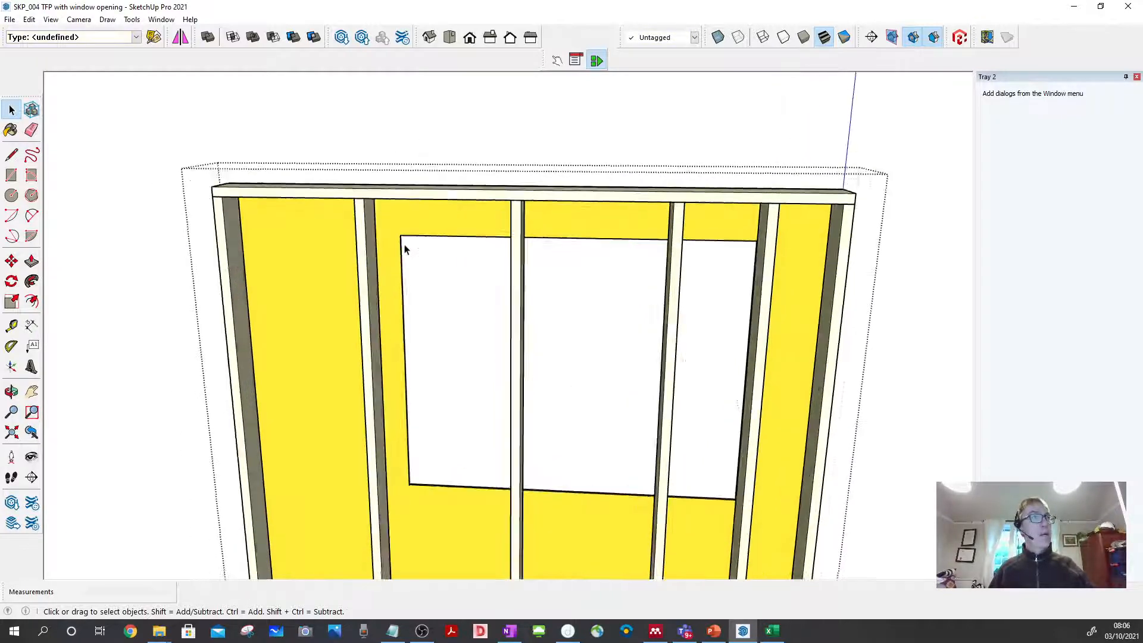
pyautogui.click(402, 242)
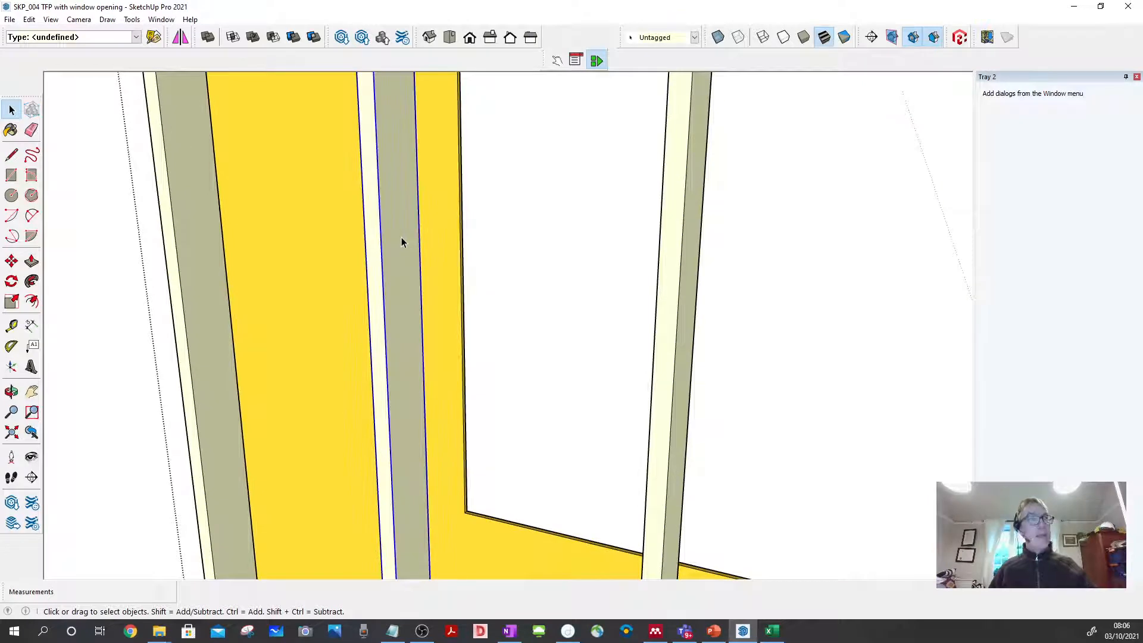
pyautogui.press('m')
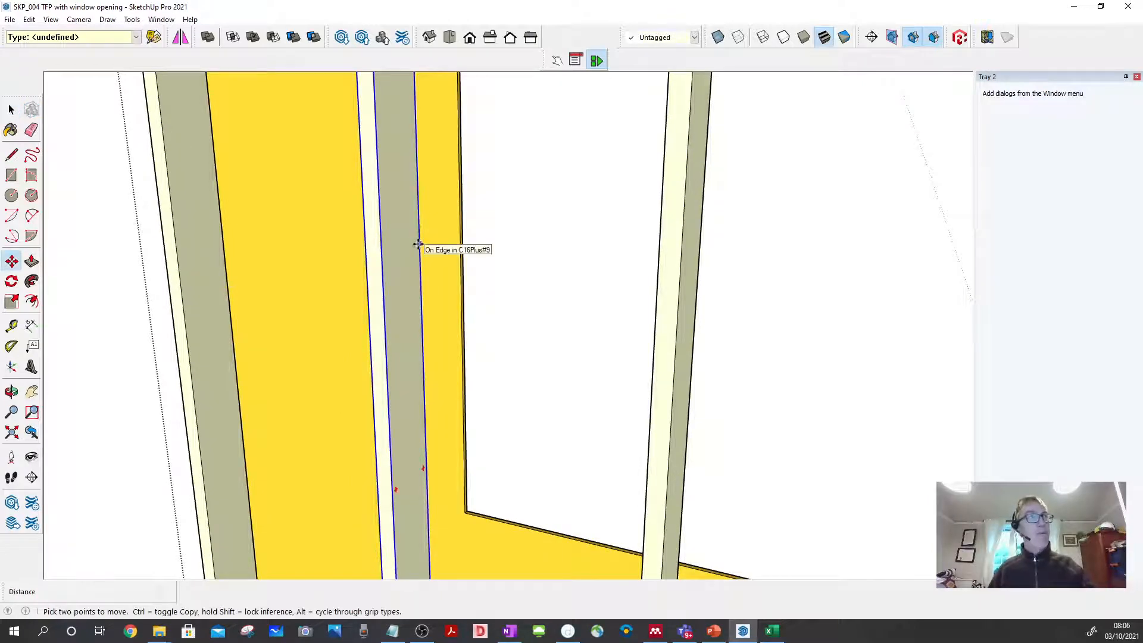
pyautogui.click(417, 245)
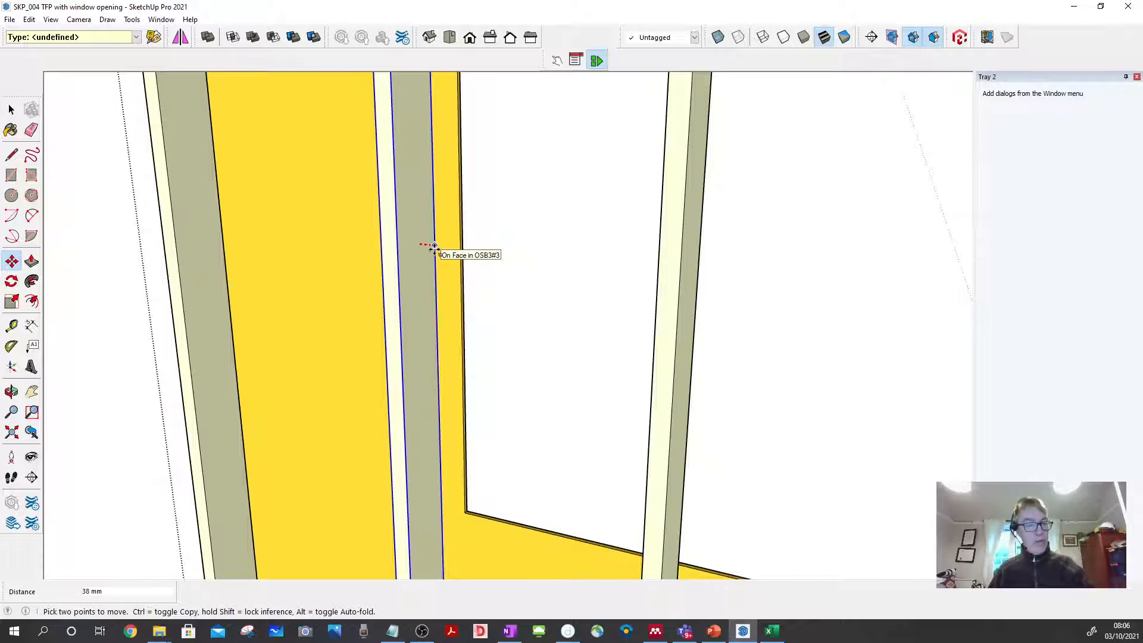
pyautogui.press('ctrl')
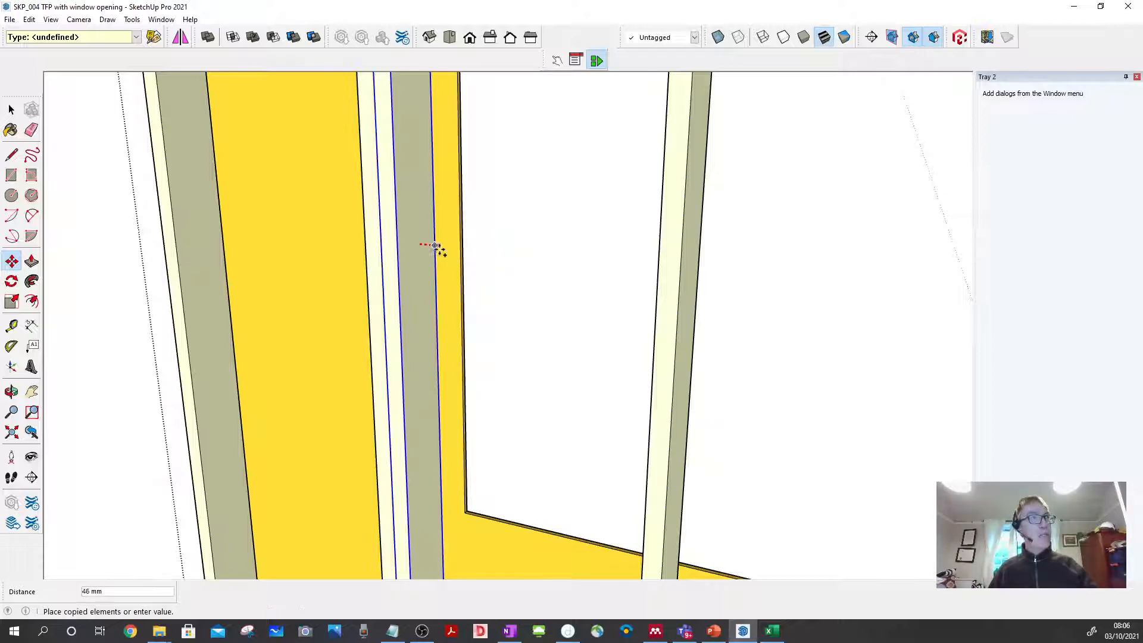
pyautogui.scroll(2, 459, 246)
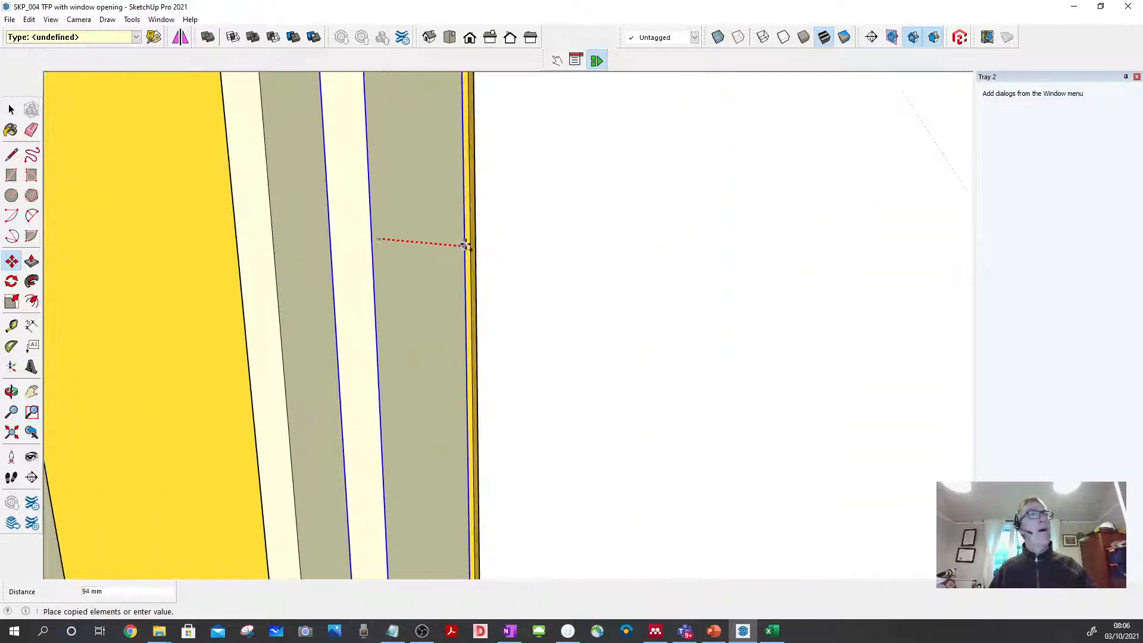
pyautogui.click(469, 245)
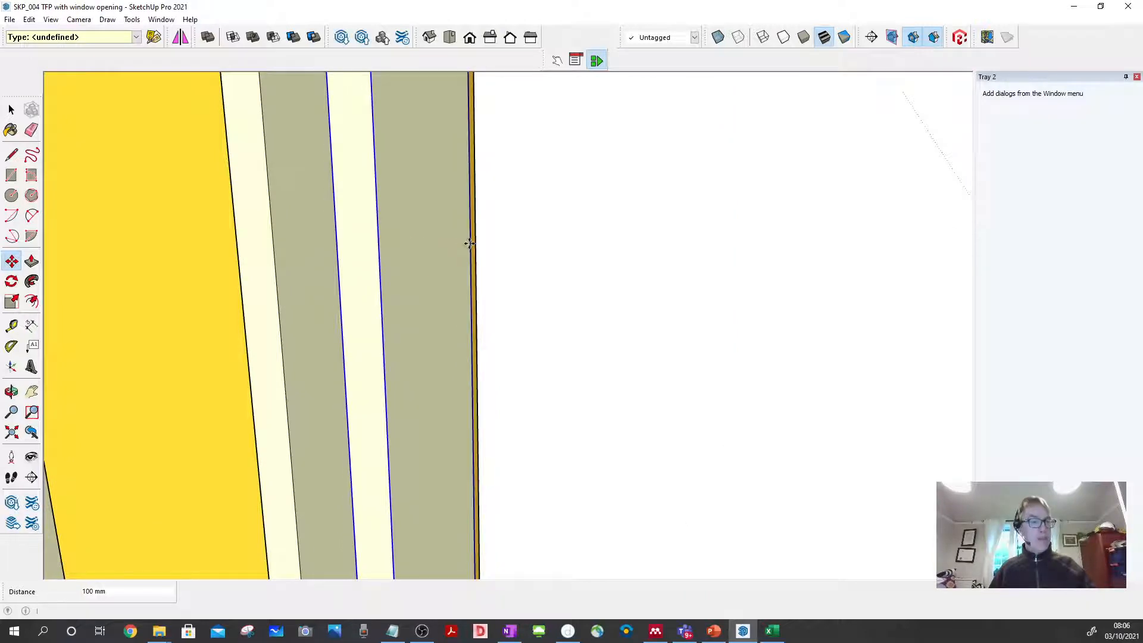
pyautogui.scroll(-4, 467, 248)
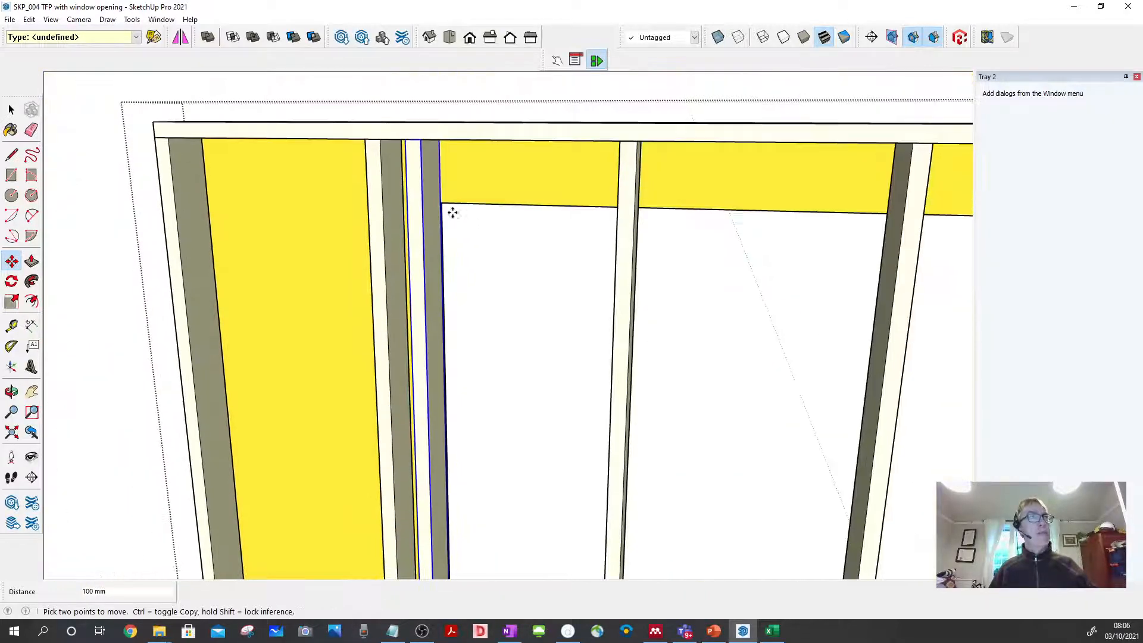
pyautogui.click(12, 110)
pyautogui.scroll(-5, 339, 140)
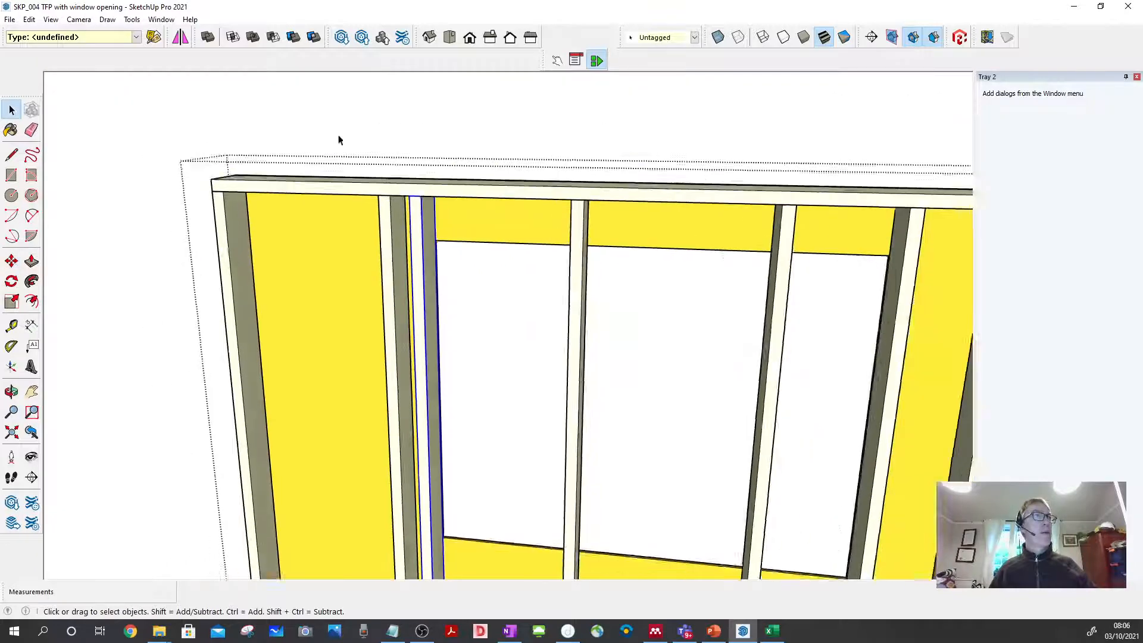
pyautogui.scroll(-4, 463, 213)
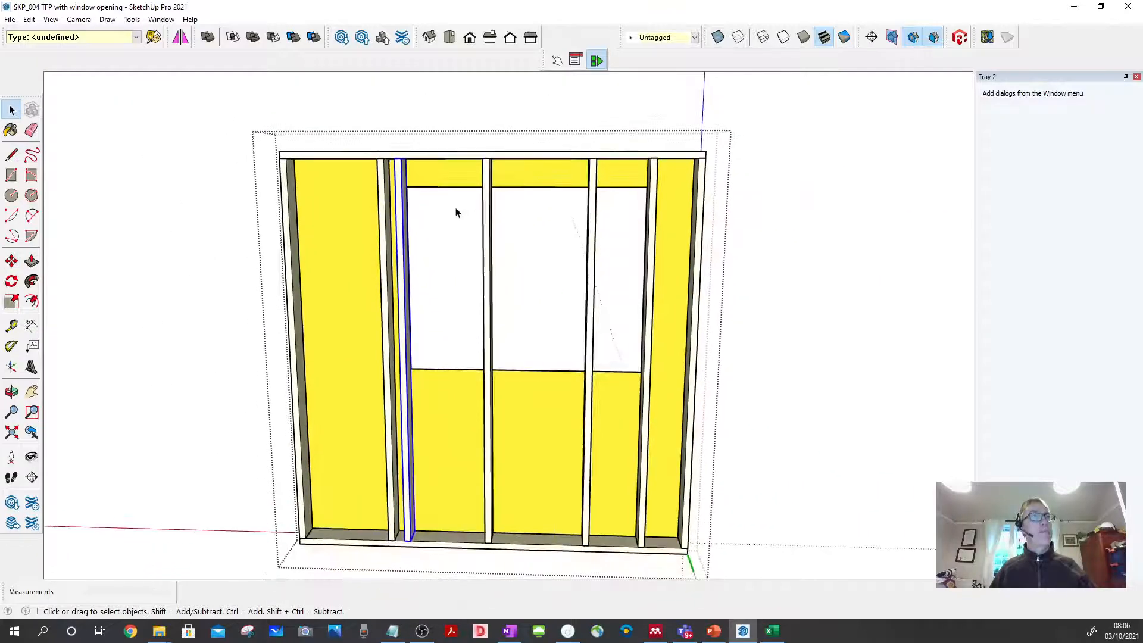
# Step: Copy the panel's bottom plate 1062 mm up the blue axis to the lower edge of the window opening
pyautogui.moveTo(454, 231); pyautogui.dragTo(454, 452, button='middle')
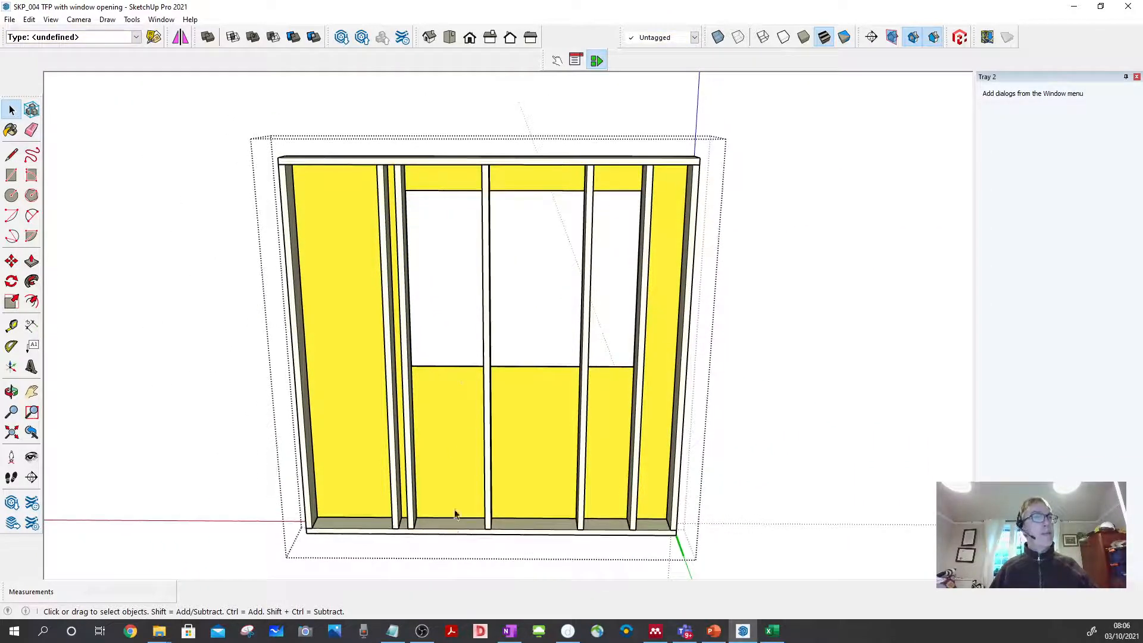
pyautogui.click(458, 534)
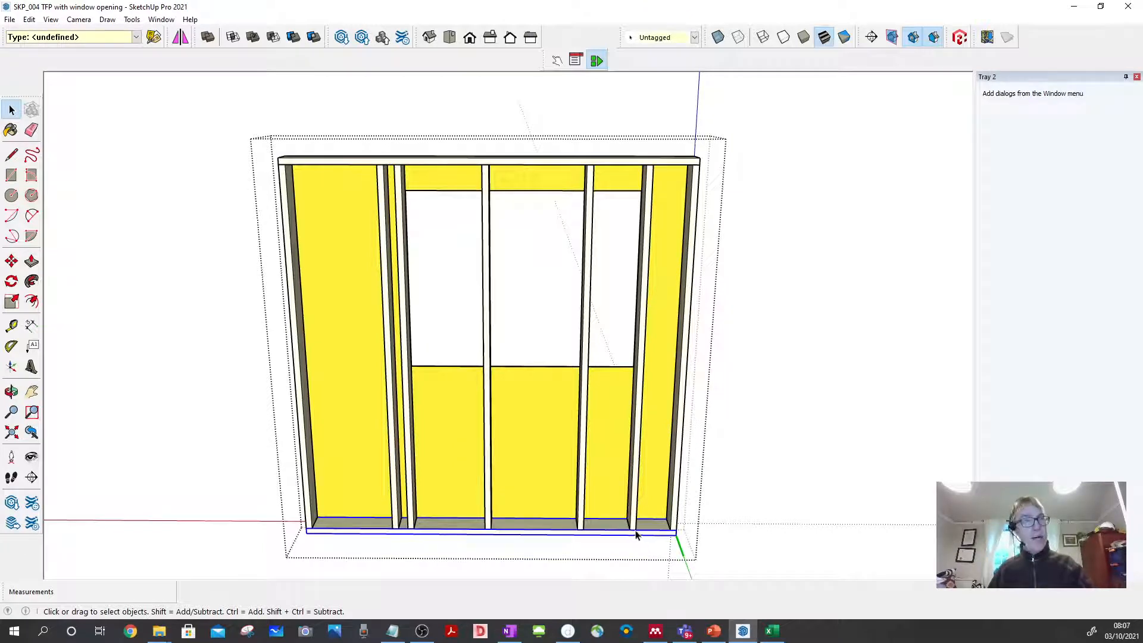
pyautogui.press('m')
pyautogui.scroll(5, 613, 527)
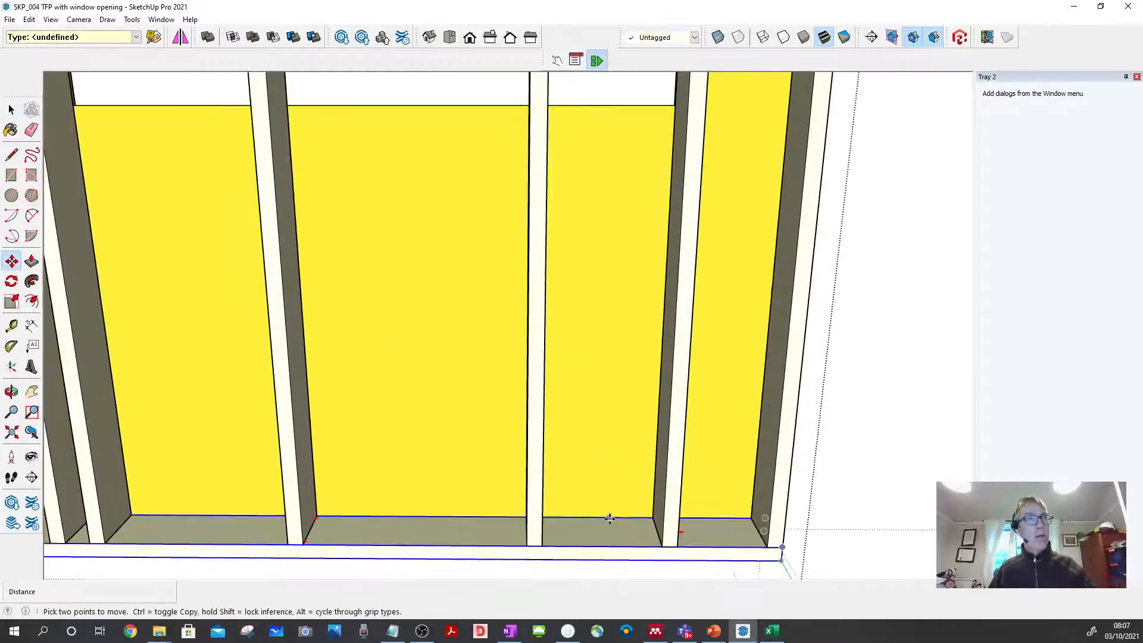
pyautogui.click(609, 517)
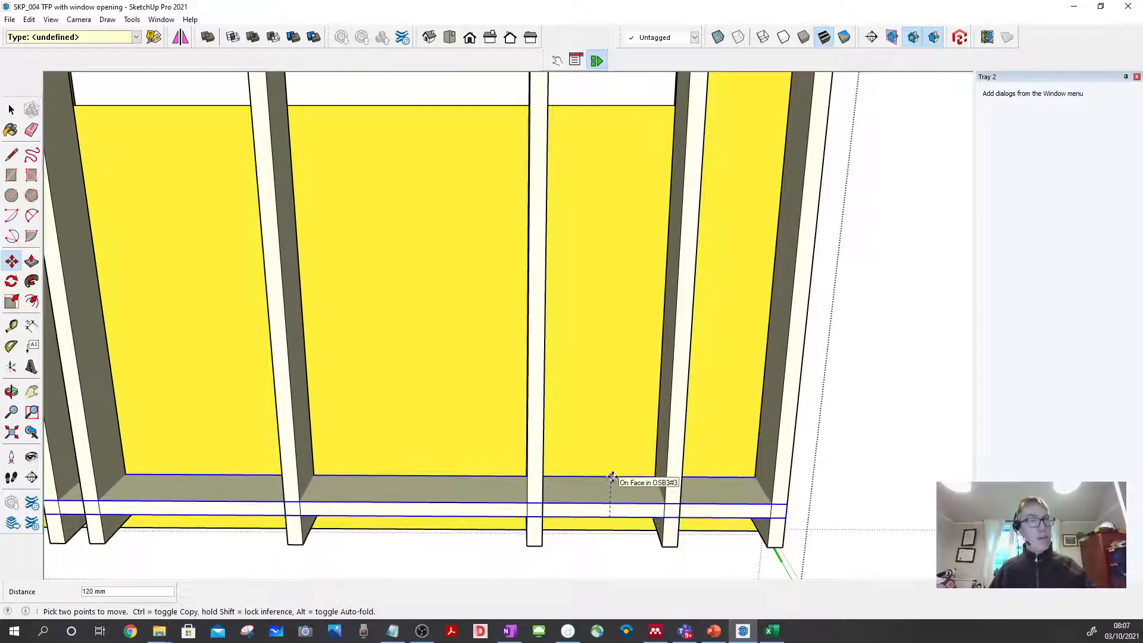
pyautogui.press('ctrl')
pyautogui.scroll(-3, 608, 486)
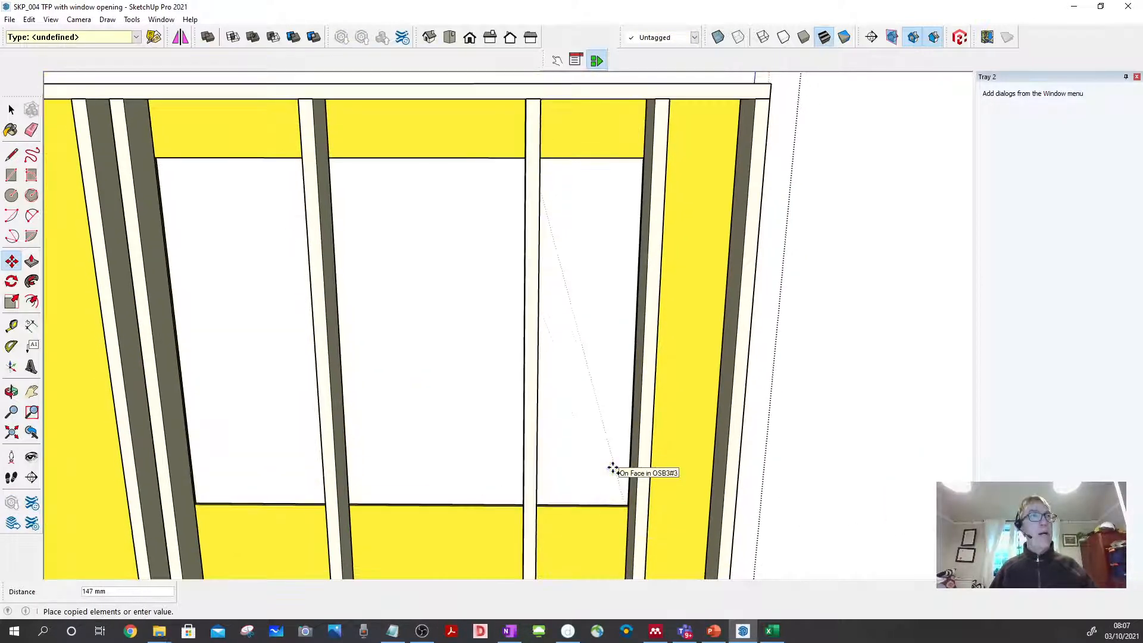
pyautogui.keyDown('shift'); pyautogui.moveTo(606, 490); pyautogui.dragTo(595, 429, button='middle'); pyautogui.keyUp('shift')
pyautogui.scroll(3, 582, 320)
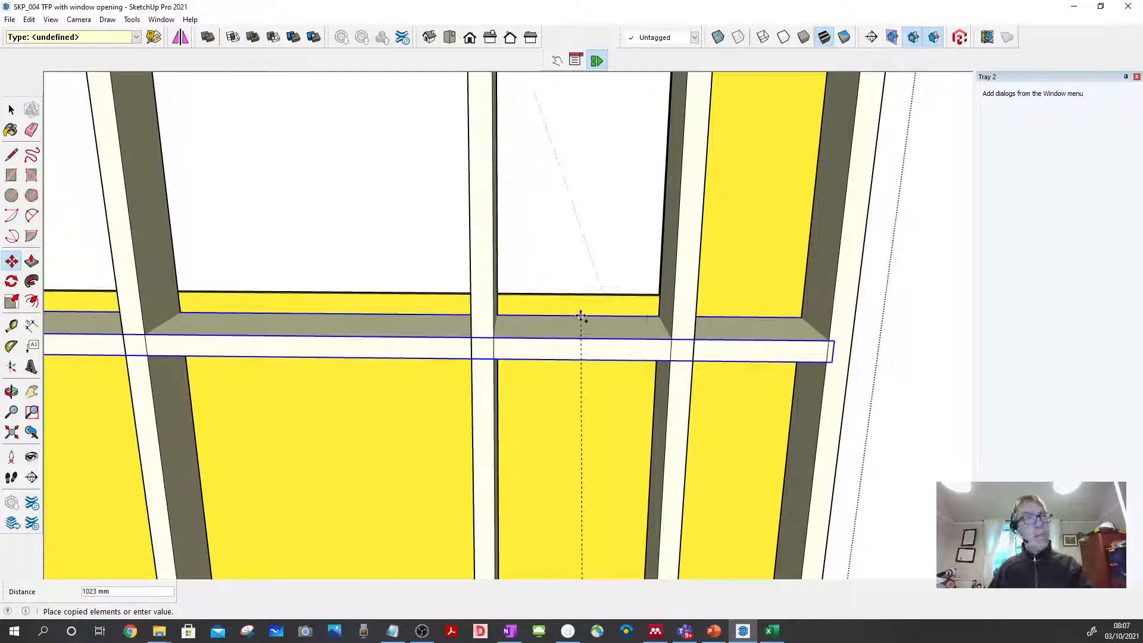
pyautogui.press('Up')
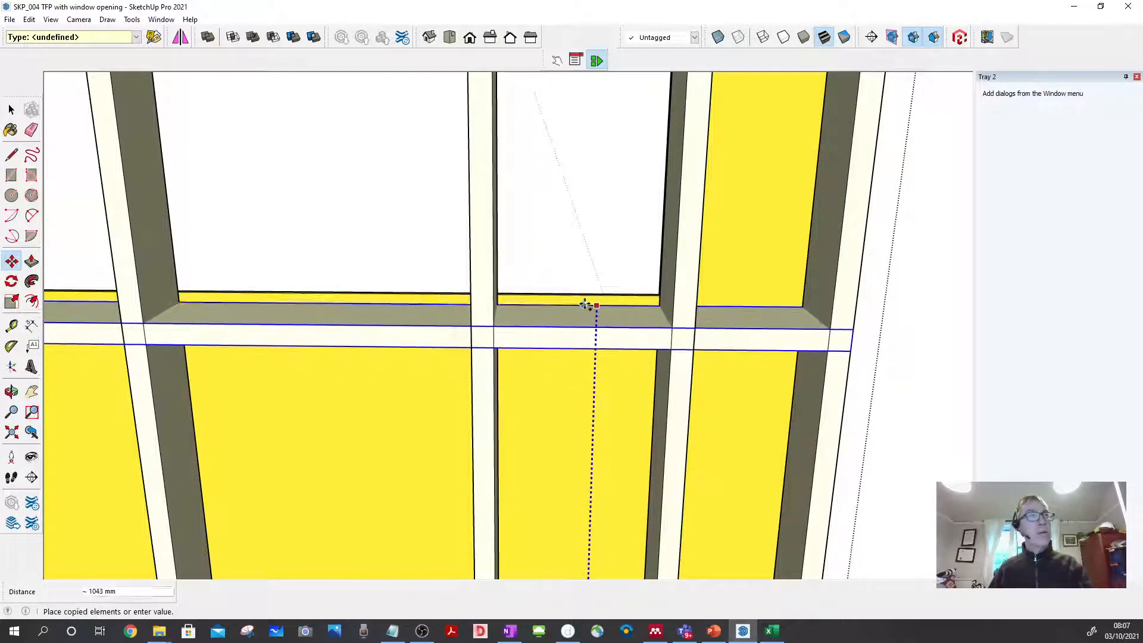
pyautogui.scroll(2, 596, 297)
pyautogui.scroll(2, 597, 296)
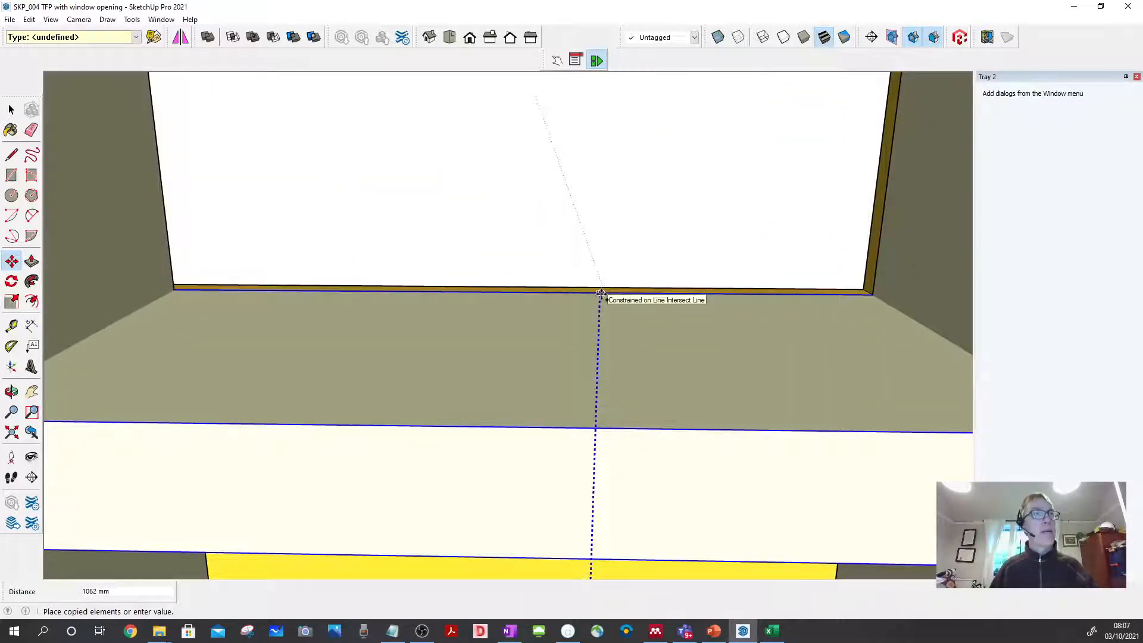
pyautogui.click(601, 295)
pyautogui.scroll(-5, 598, 297)
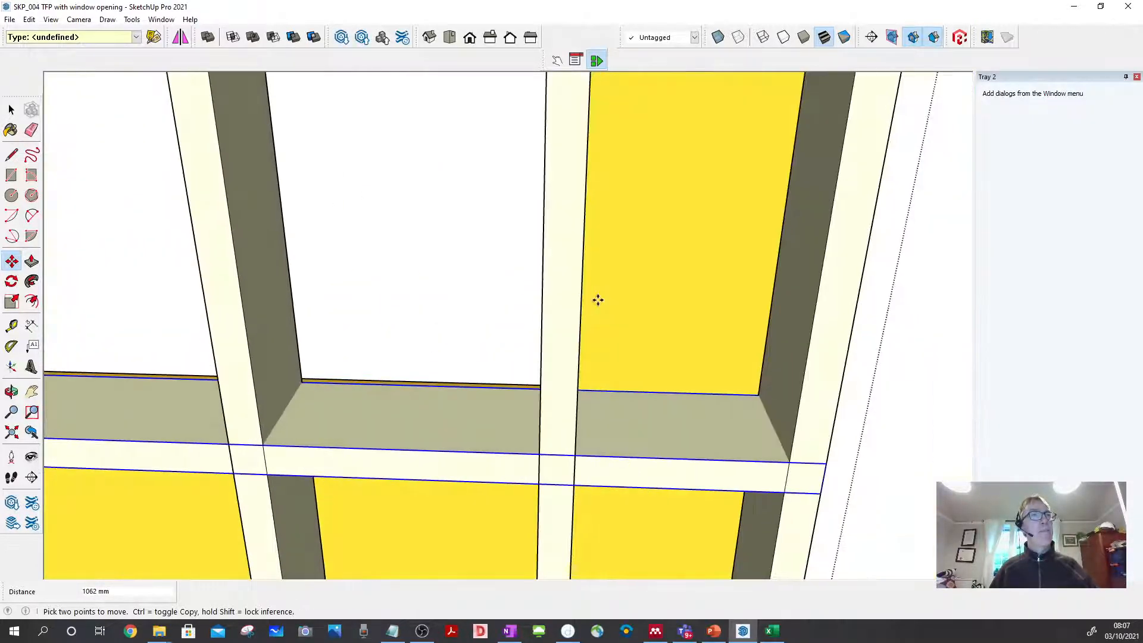
pyautogui.scroll(-6, 595, 302)
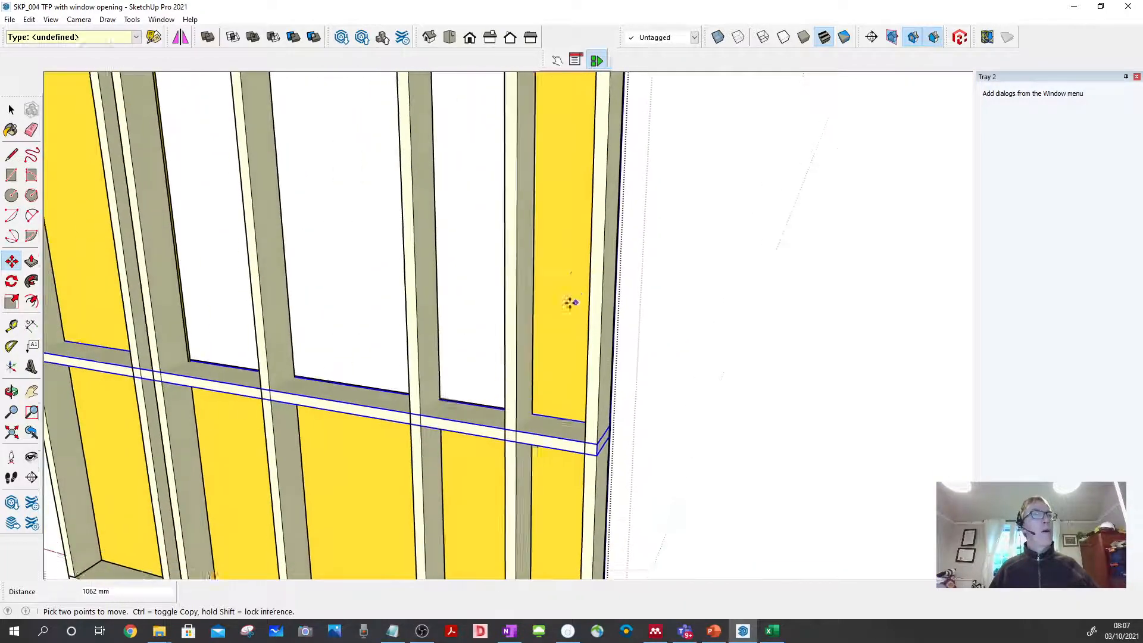
pyautogui.scroll(-5, 565, 316)
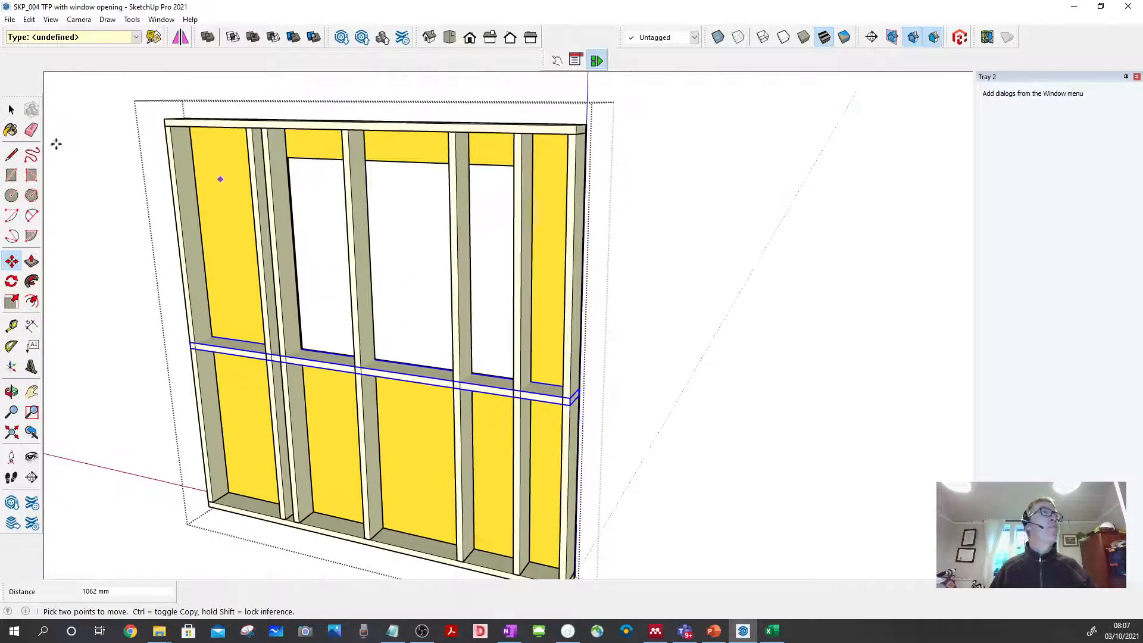
pyautogui.click(12, 109)
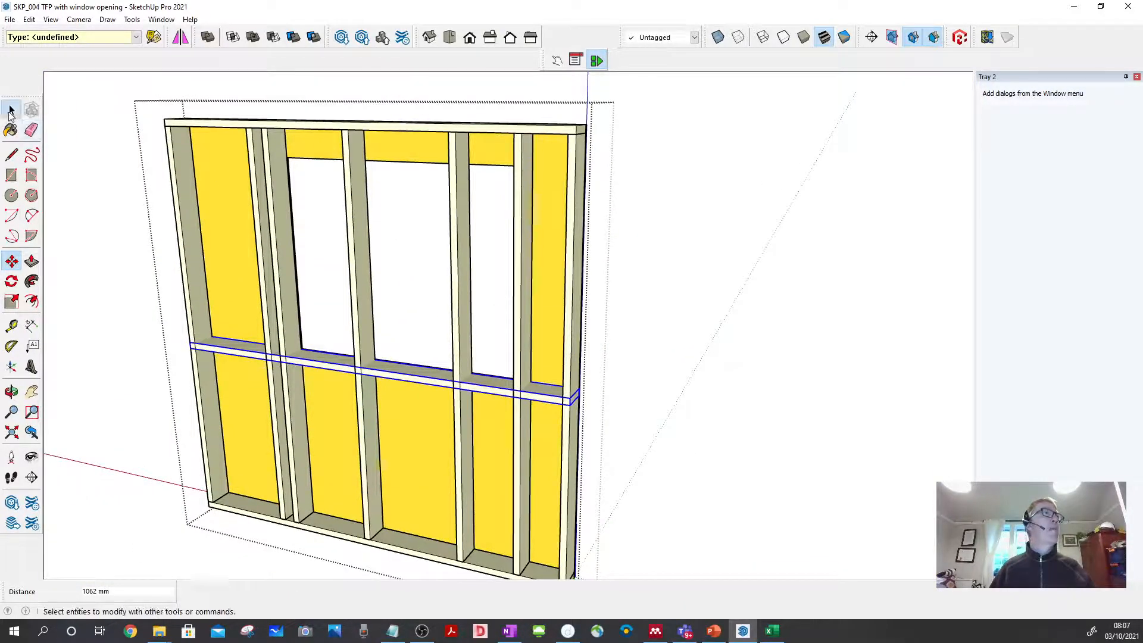
# Step: Show the component attributes of the copied plate and make the plate a unique component
pyautogui.click(597, 61)
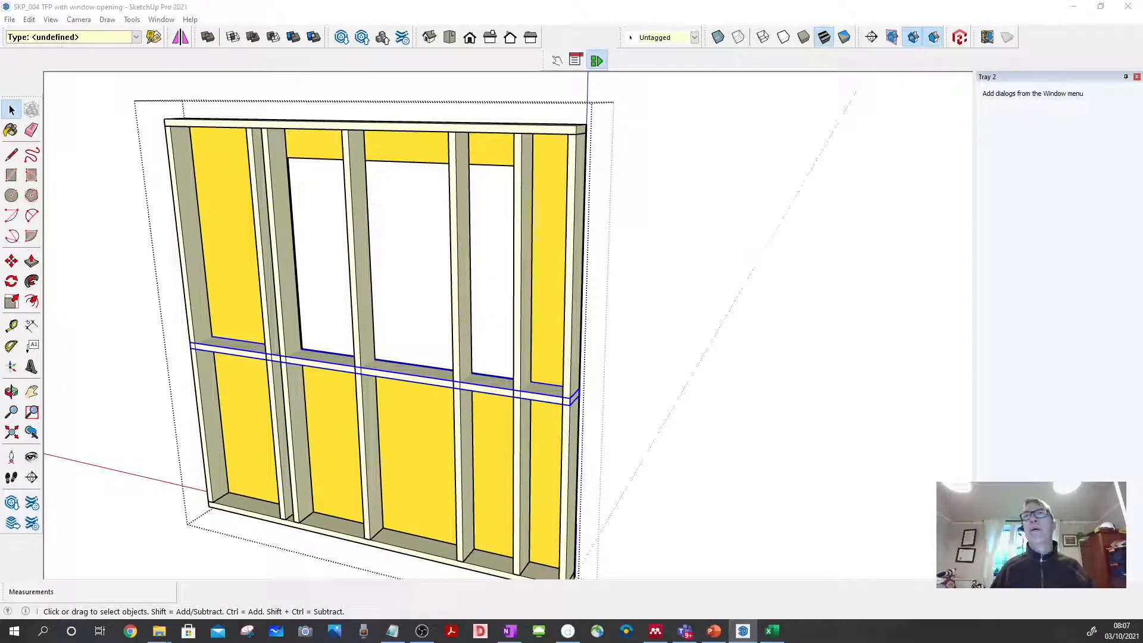
pyautogui.moveTo(1097, 130); pyautogui.dragTo(1001, 113)
pyautogui.click(1137, 77)
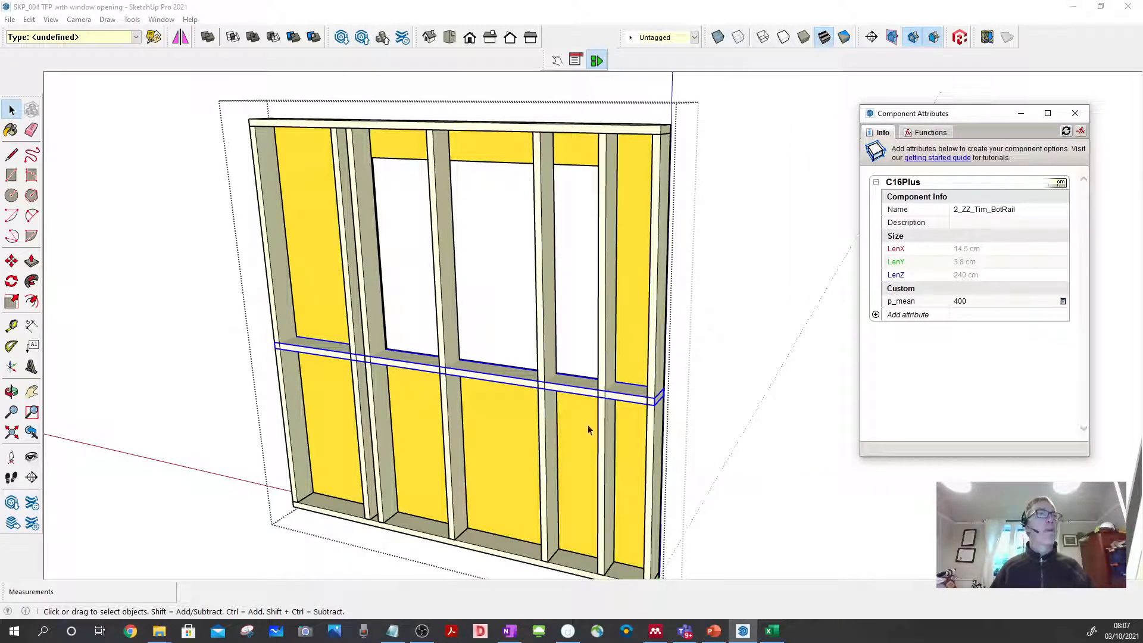
pyautogui.rightClick(627, 401)
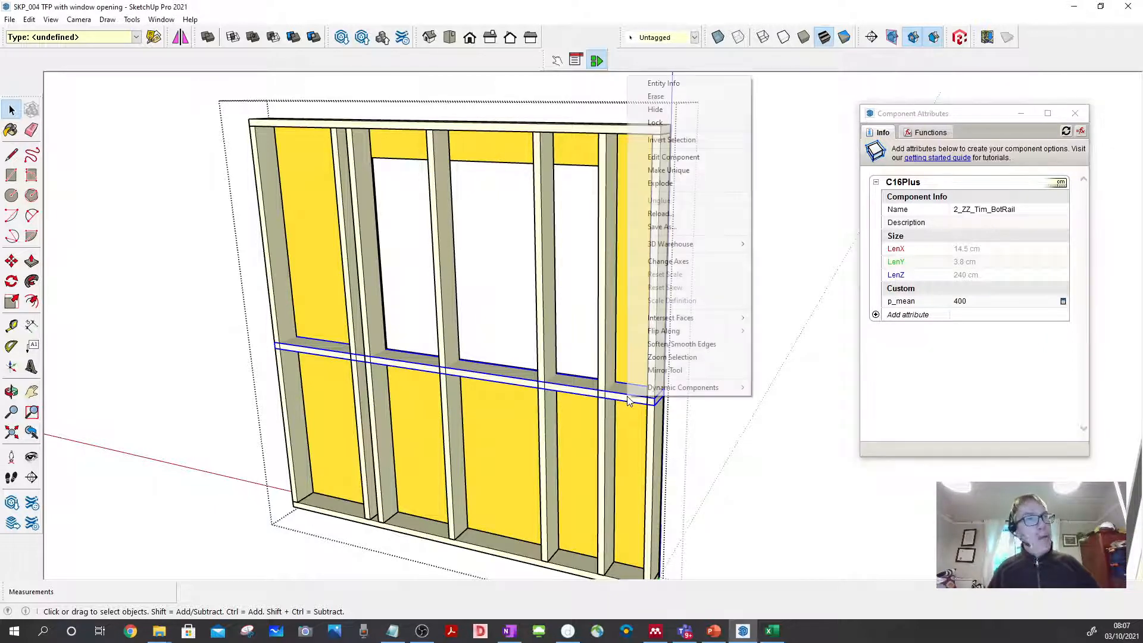
pyautogui.click(677, 173)
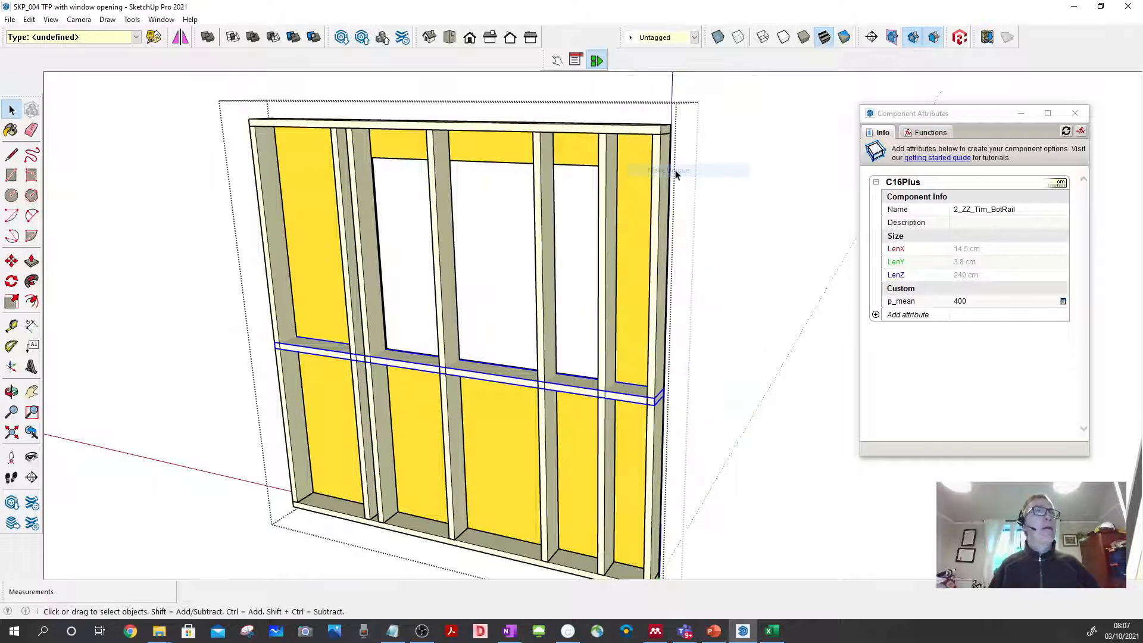
# Step: Rename the plate under the window opening as 2_ZZ_Tim_WinSil in its component attributes
pyautogui.click(993, 211)
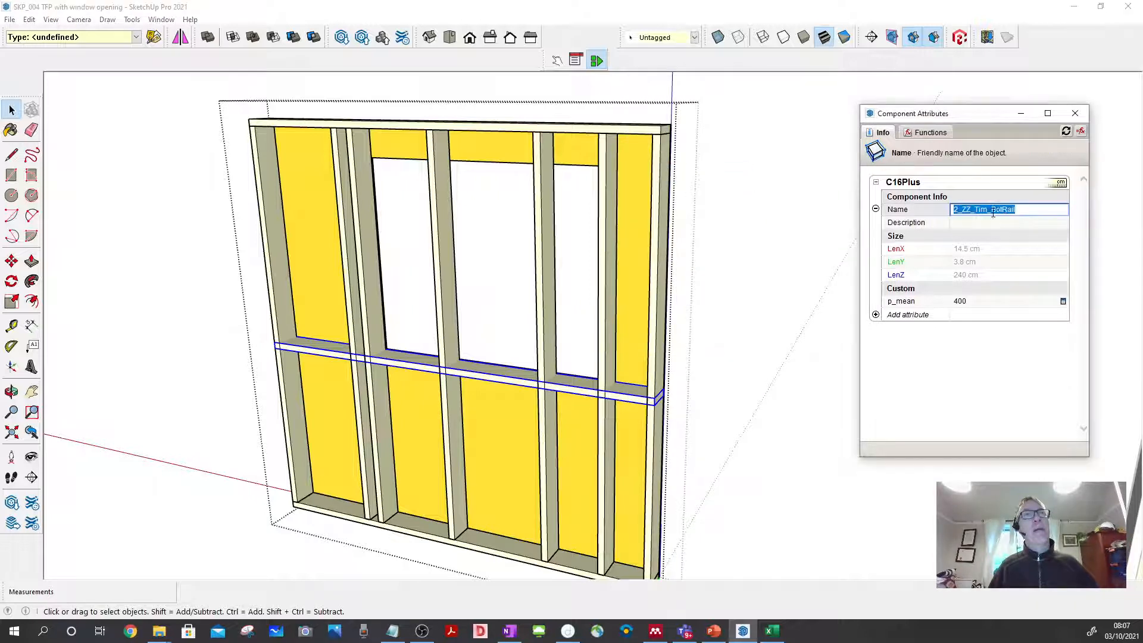
pyautogui.click(1003, 209)
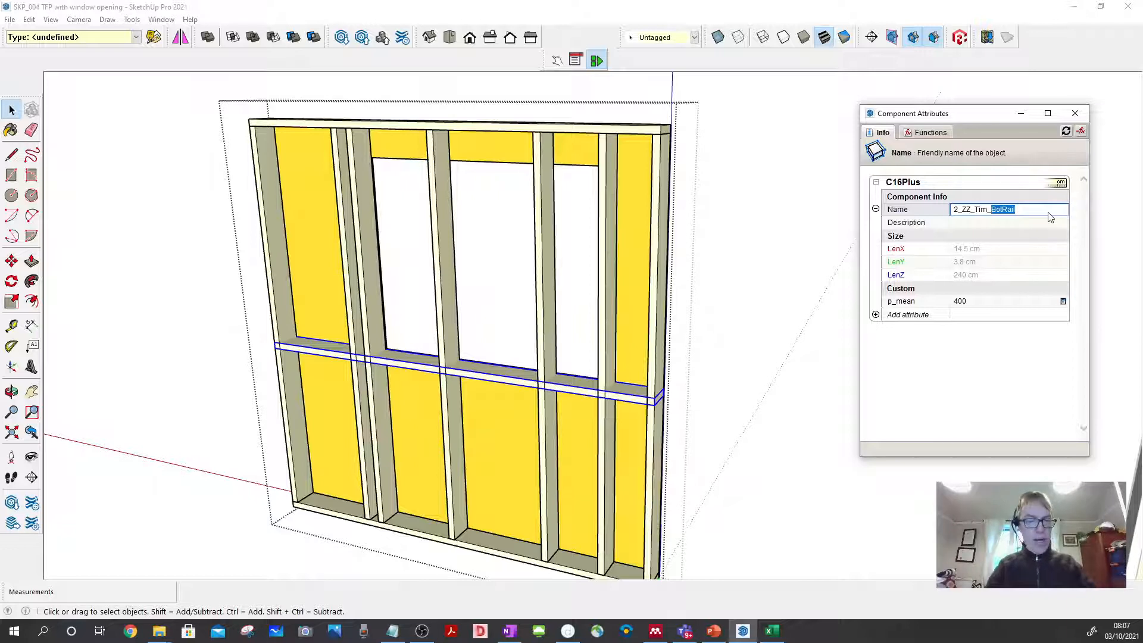
pyautogui.write('WinS')
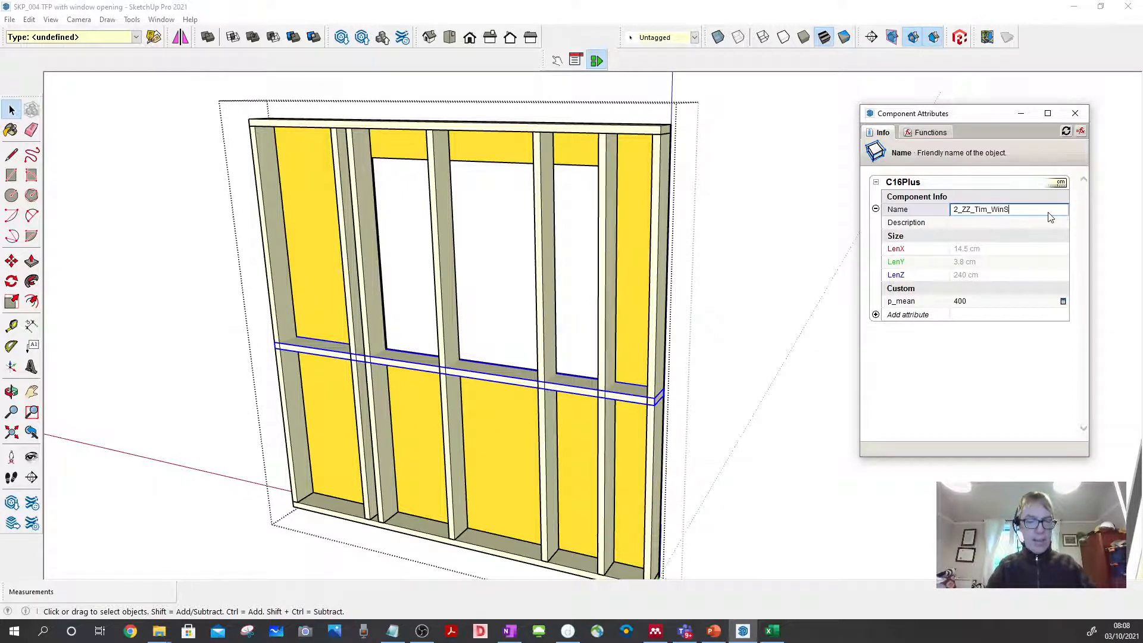
pyautogui.write('ill')
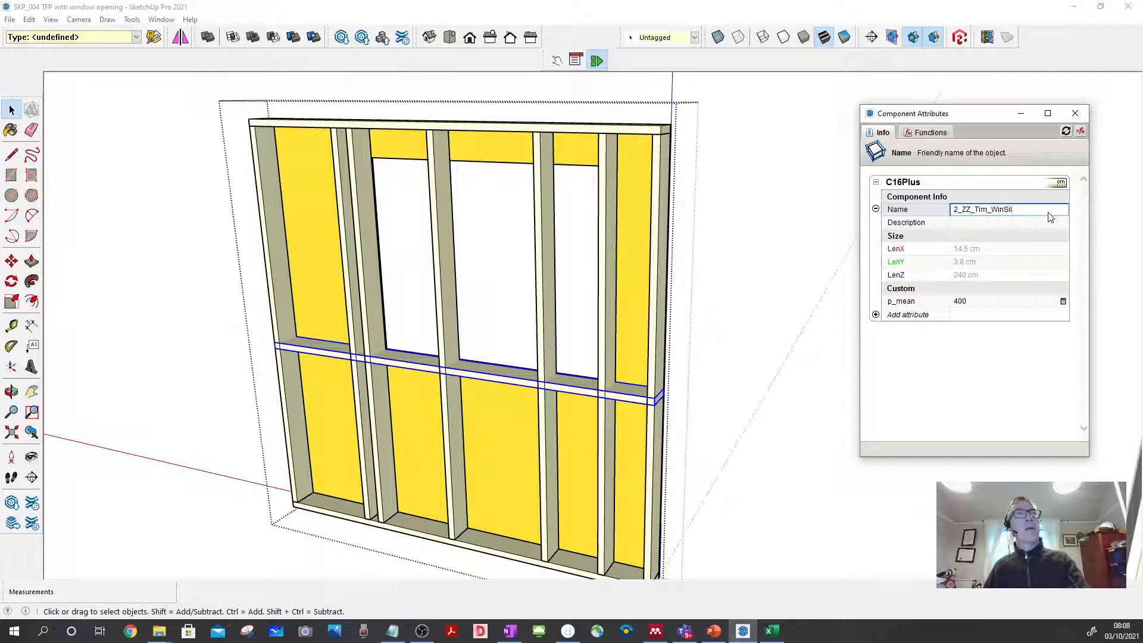
pyautogui.press('Return')
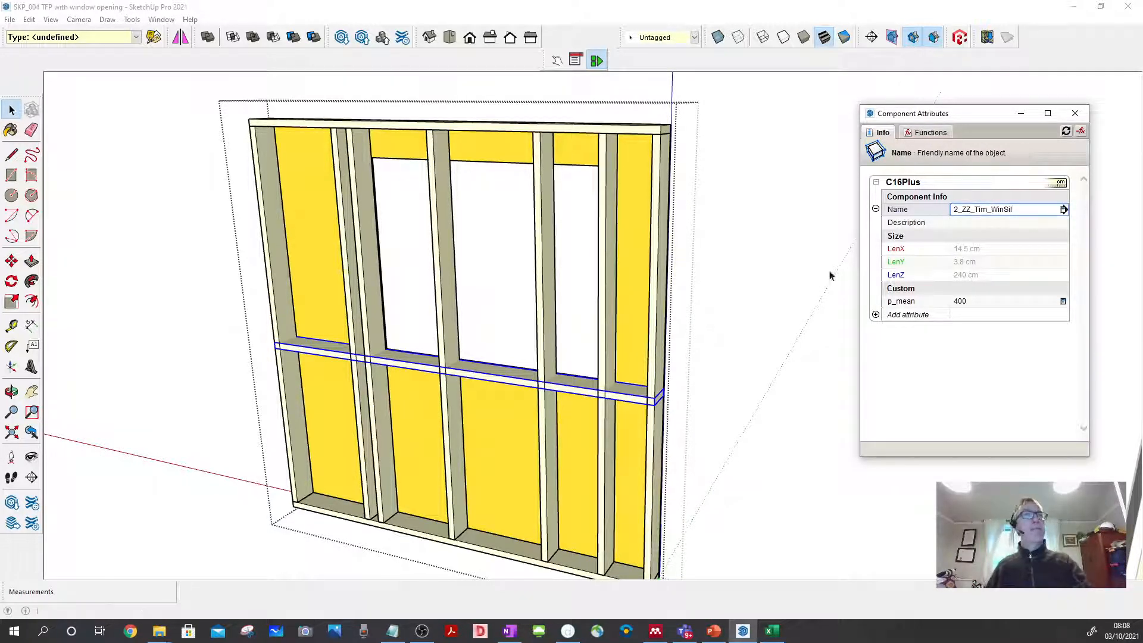
# Step: Open the sill plate for editing and push its end nearest the opening back 300 mm to the stud at the opening's edge
pyautogui.scroll(5, 638, 407)
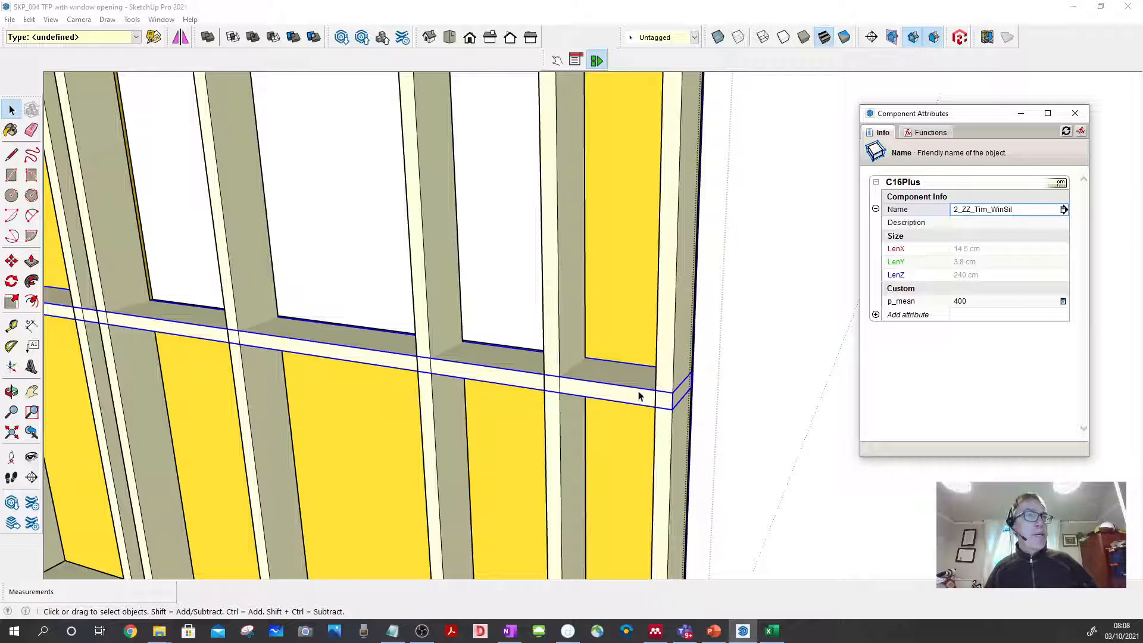
pyautogui.doubleClick(638, 395)
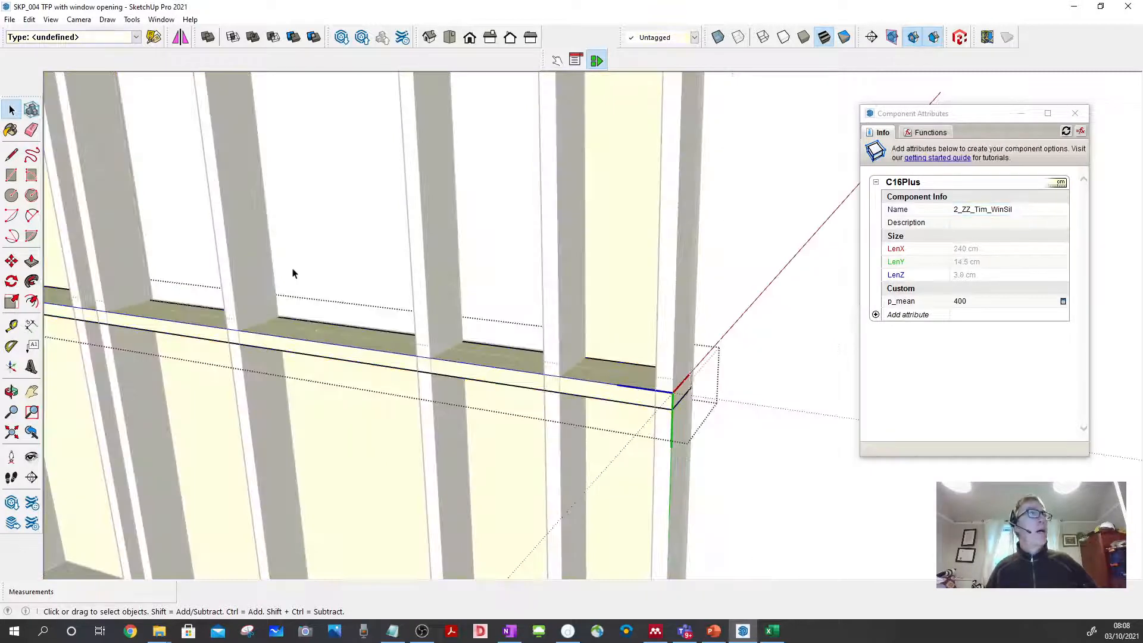
pyautogui.click(32, 261)
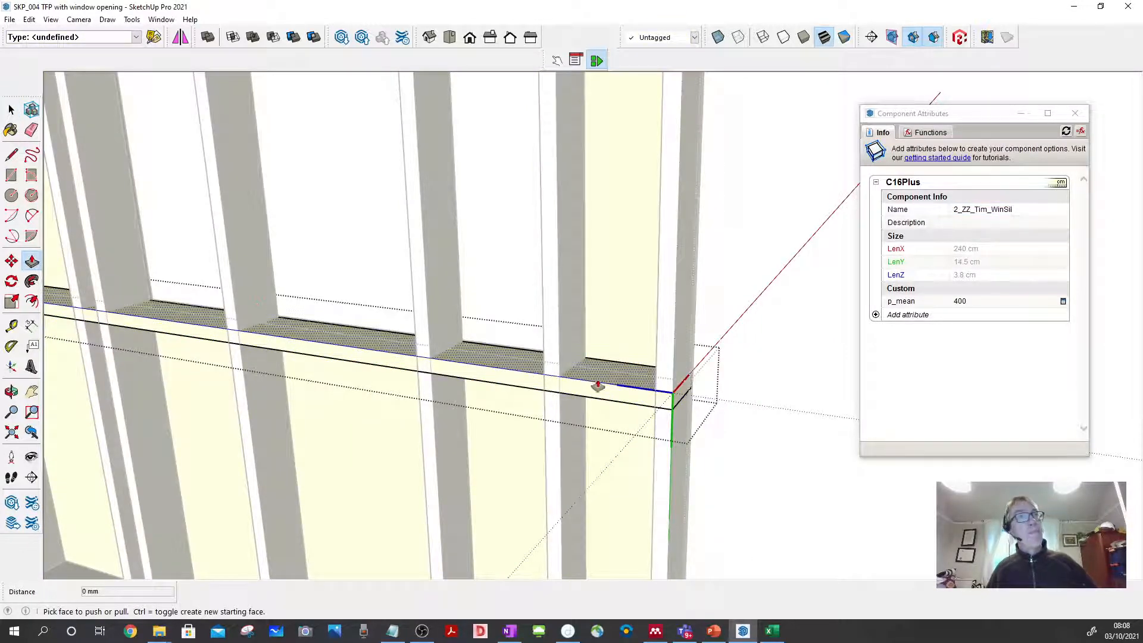
pyautogui.scroll(2, 711, 401)
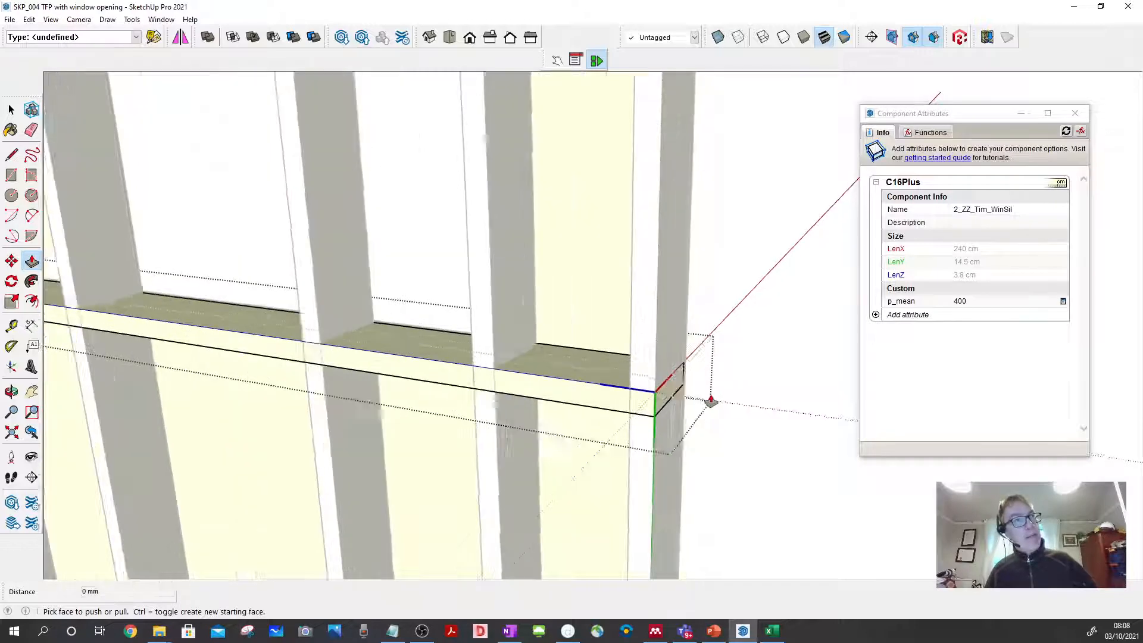
pyautogui.scroll(1, 711, 400)
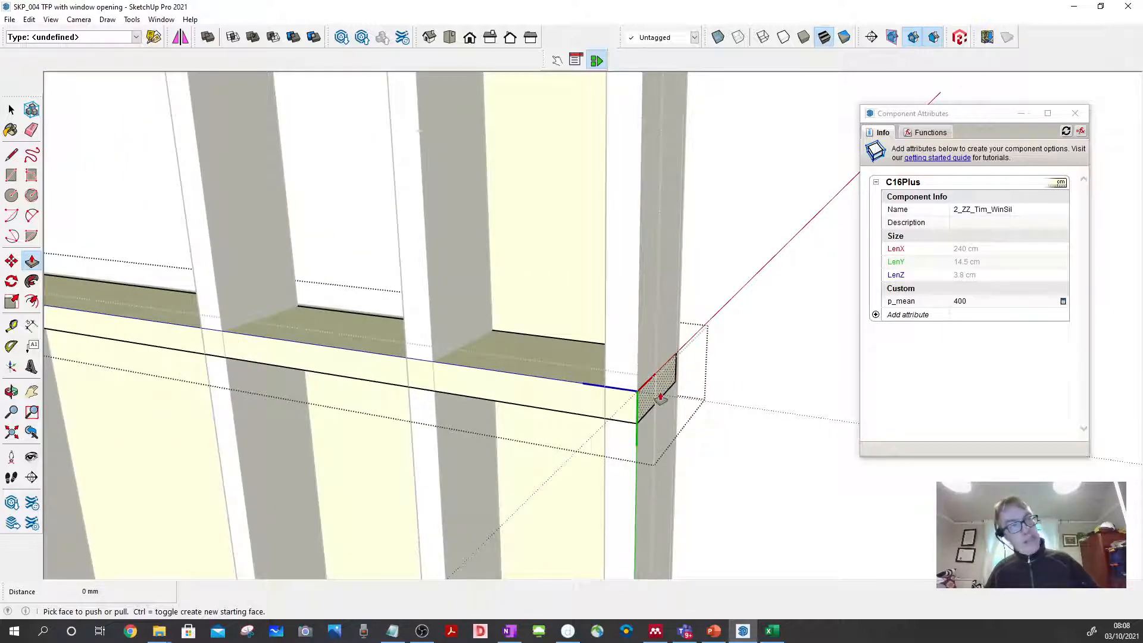
pyautogui.moveTo(659, 397); pyautogui.dragTo(360, 380)
pyautogui.scroll(-1, 358, 379)
pyautogui.moveTo(355, 379); pyautogui.dragTo(416, 383, button='middle')
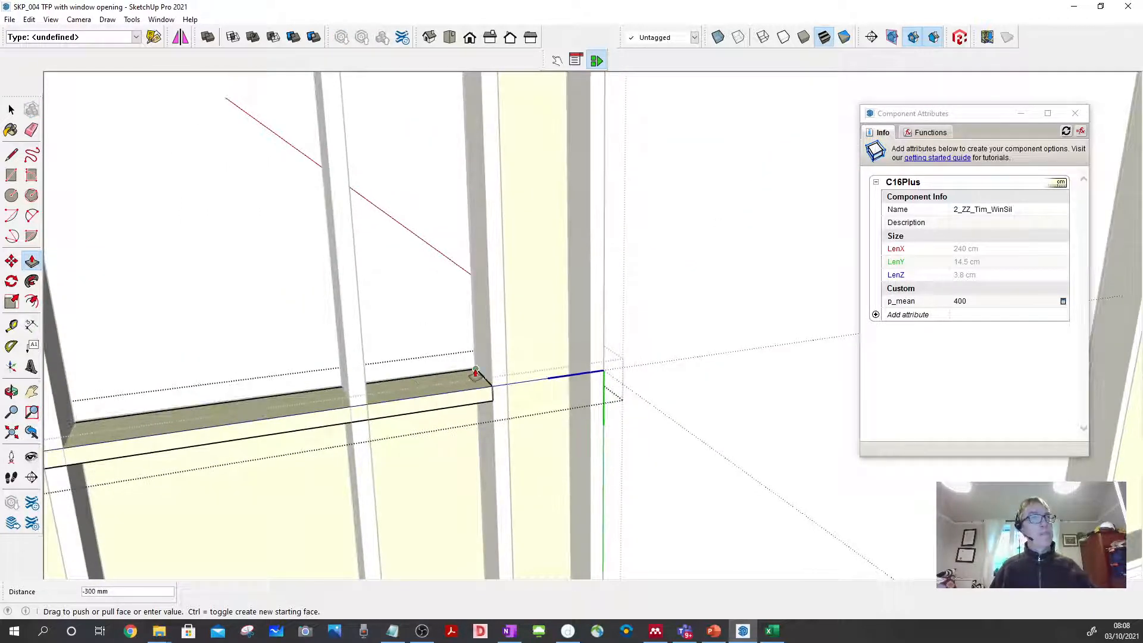
pyautogui.scroll(3, 487, 370)
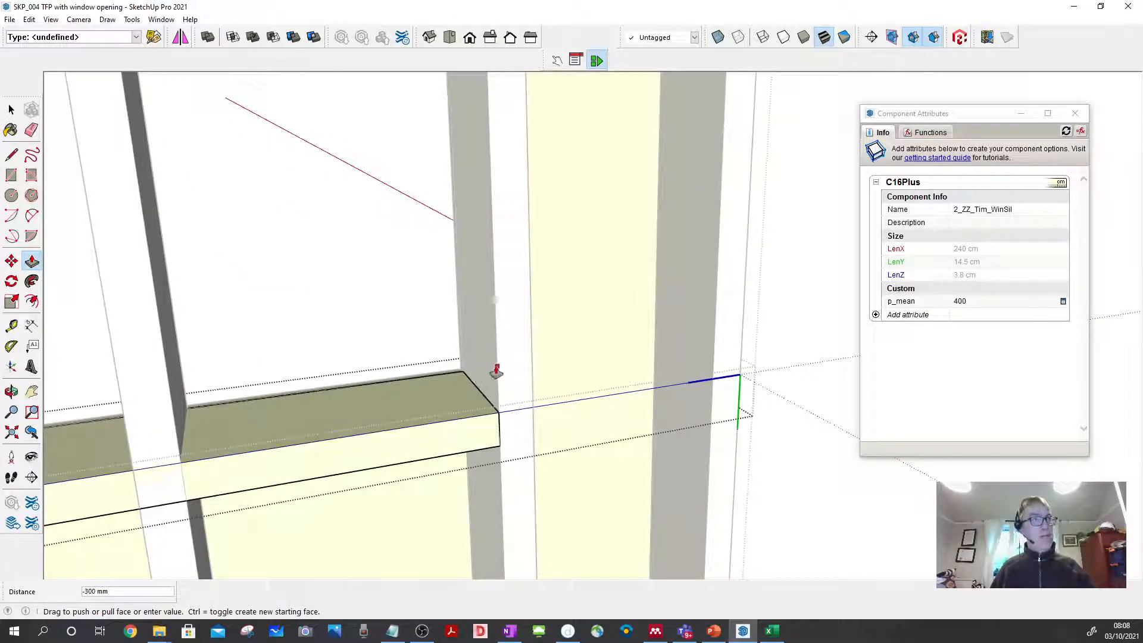
pyautogui.click(496, 371)
pyautogui.scroll(-2, 496, 372)
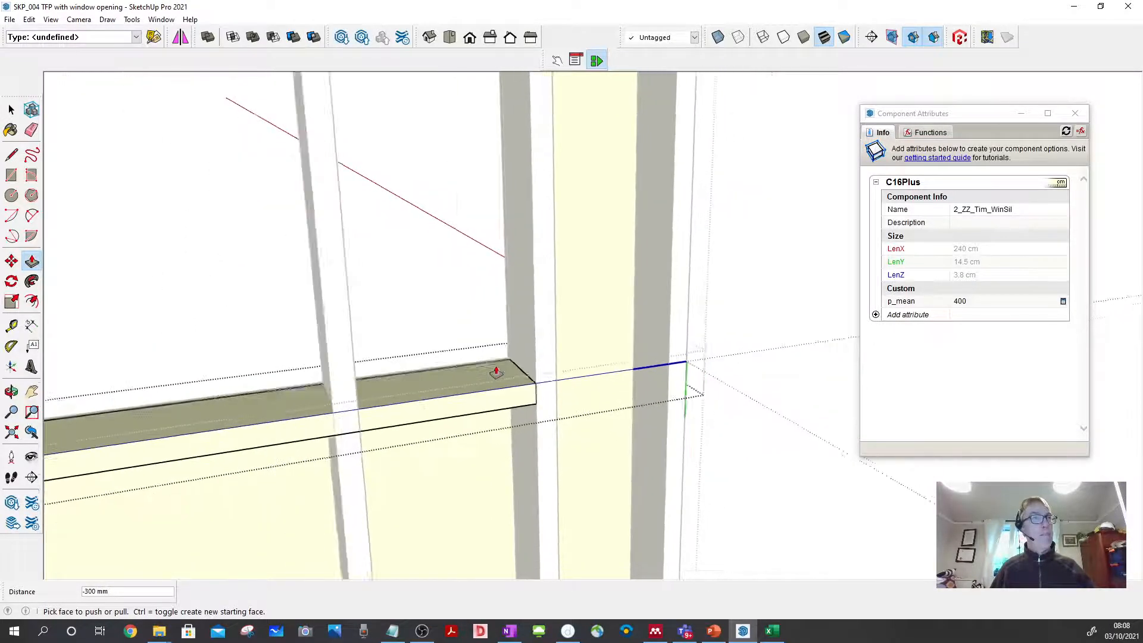
pyautogui.scroll(-5, 496, 371)
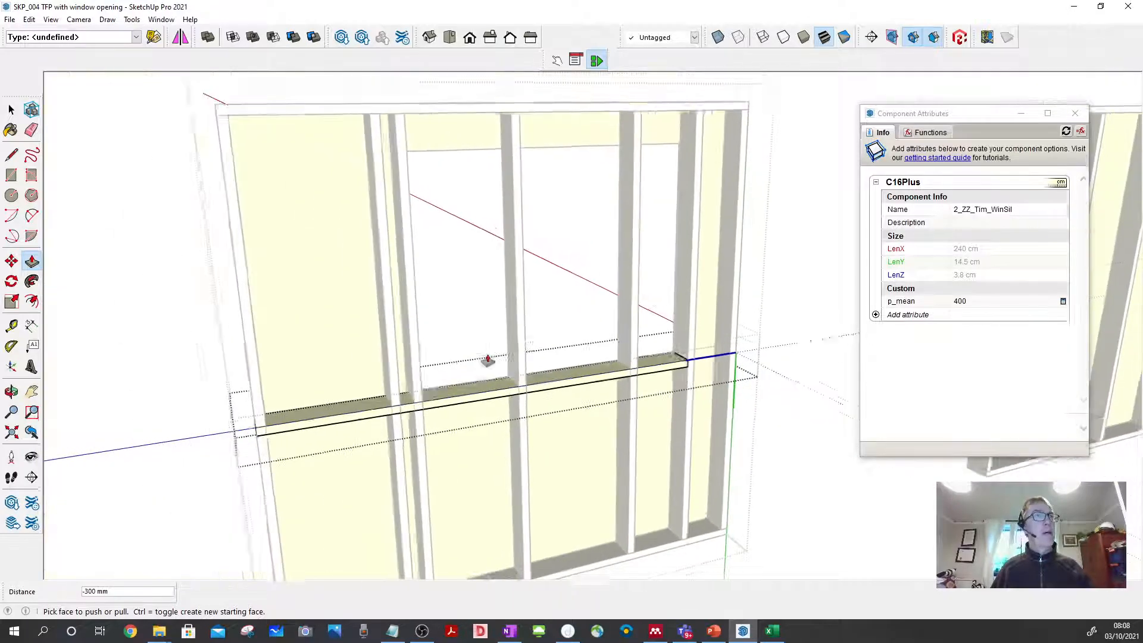
# Step: Push the sill plate's opposite end back 700 mm to the stud at the other edge of the opening
pyautogui.moveTo(488, 359); pyautogui.dragTo(371, 363, button='middle')
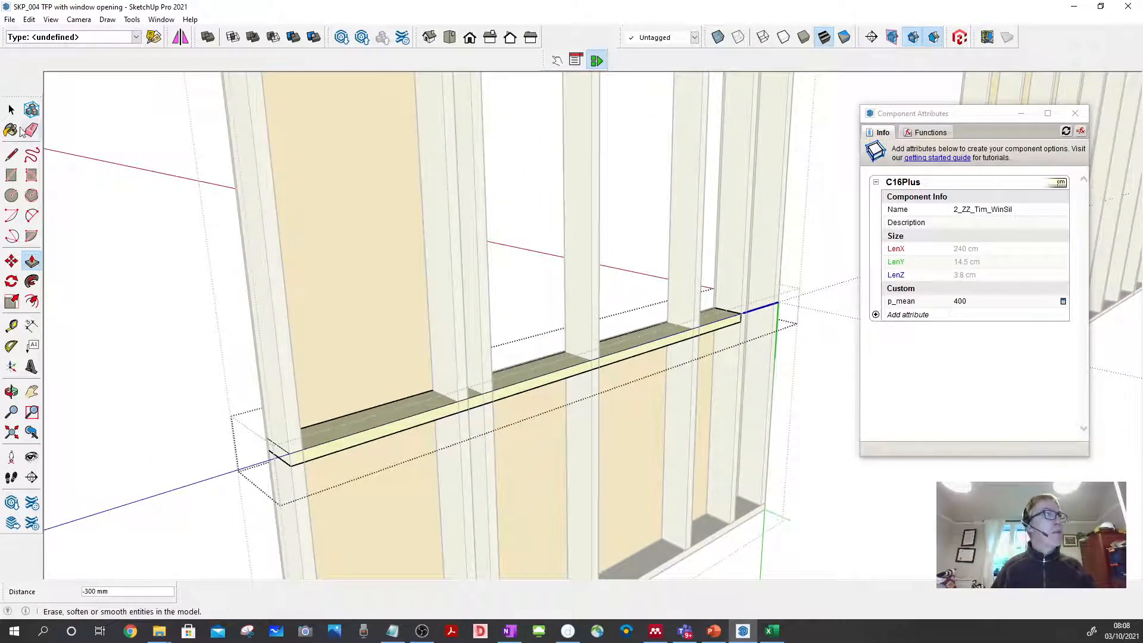
pyautogui.click(11, 110)
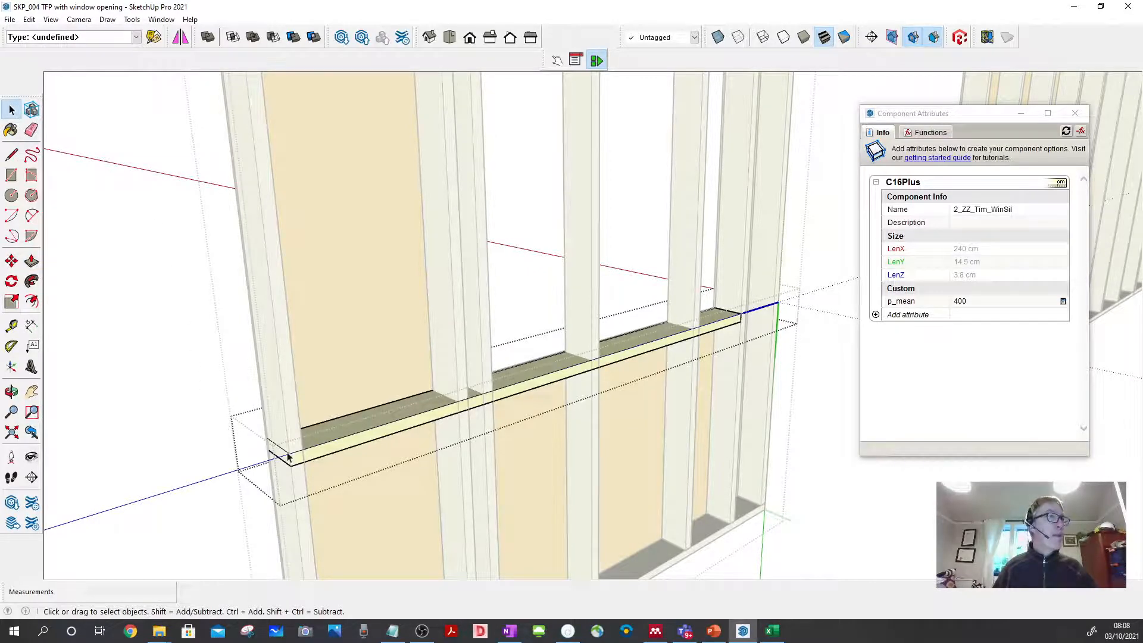
pyautogui.scroll(3, 287, 456)
pyautogui.click(284, 459)
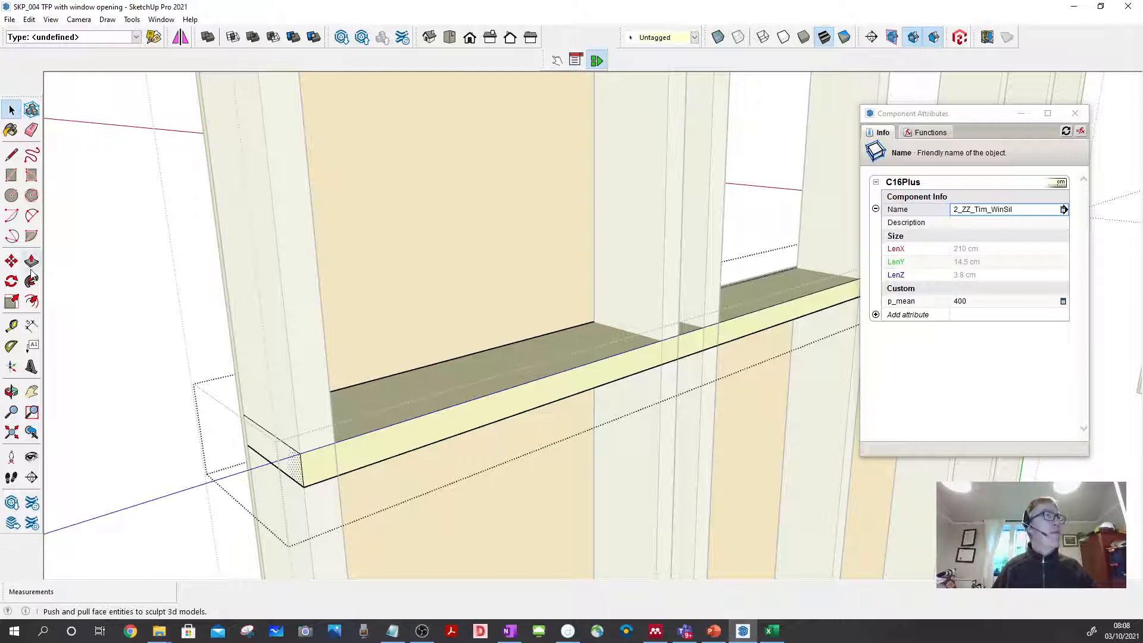
pyautogui.click(32, 262)
pyautogui.click(282, 471)
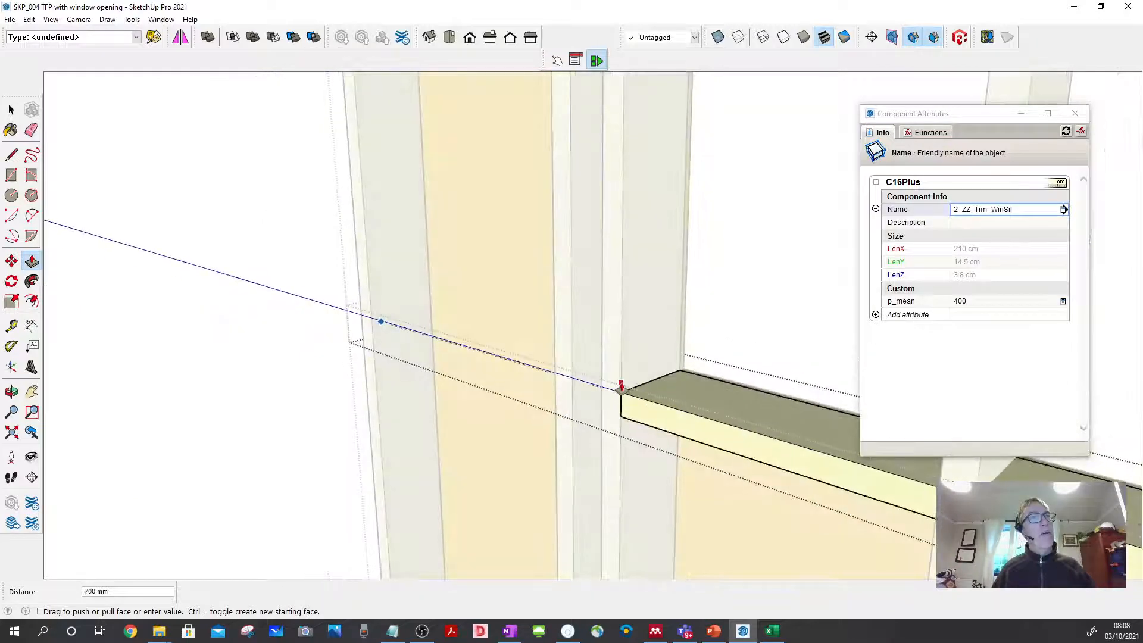
pyautogui.click(621, 387)
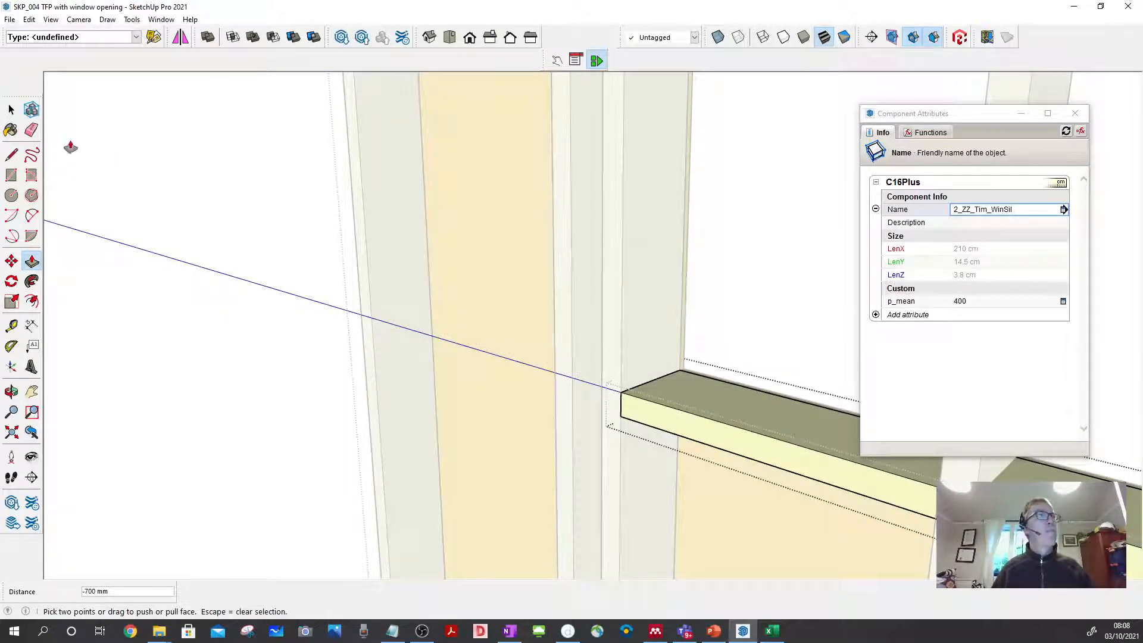
# Step: Leave the sill plate's editing mode and copy the plate 1138 mm straight up to the top edge of the window opening
pyautogui.click(11, 109)
pyautogui.click(189, 163)
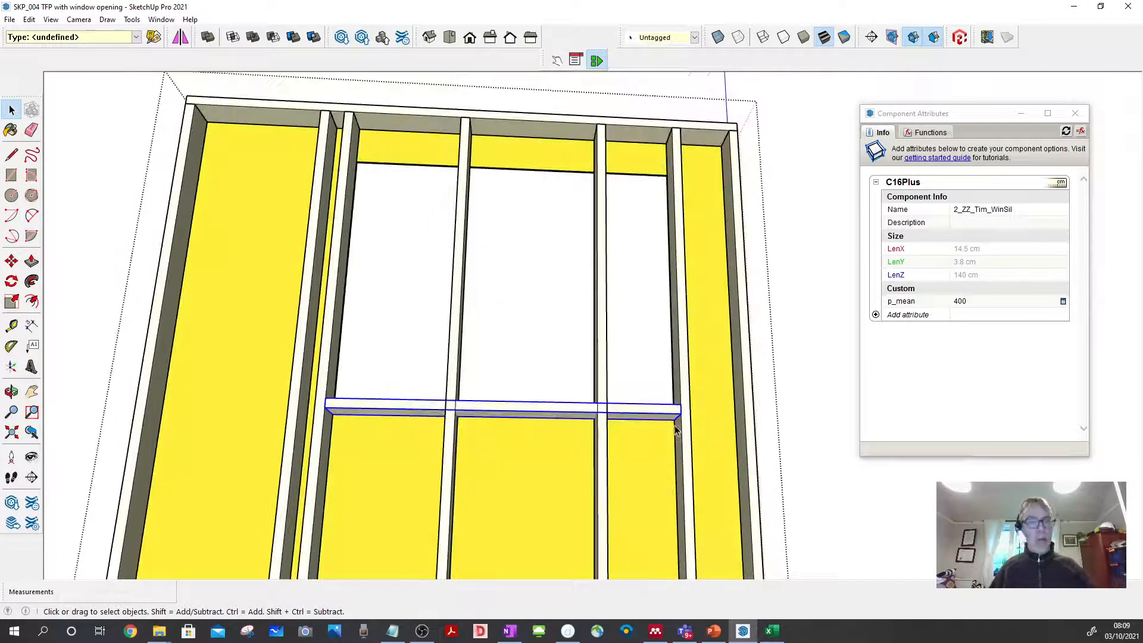
pyautogui.press('m')
pyautogui.click(637, 418)
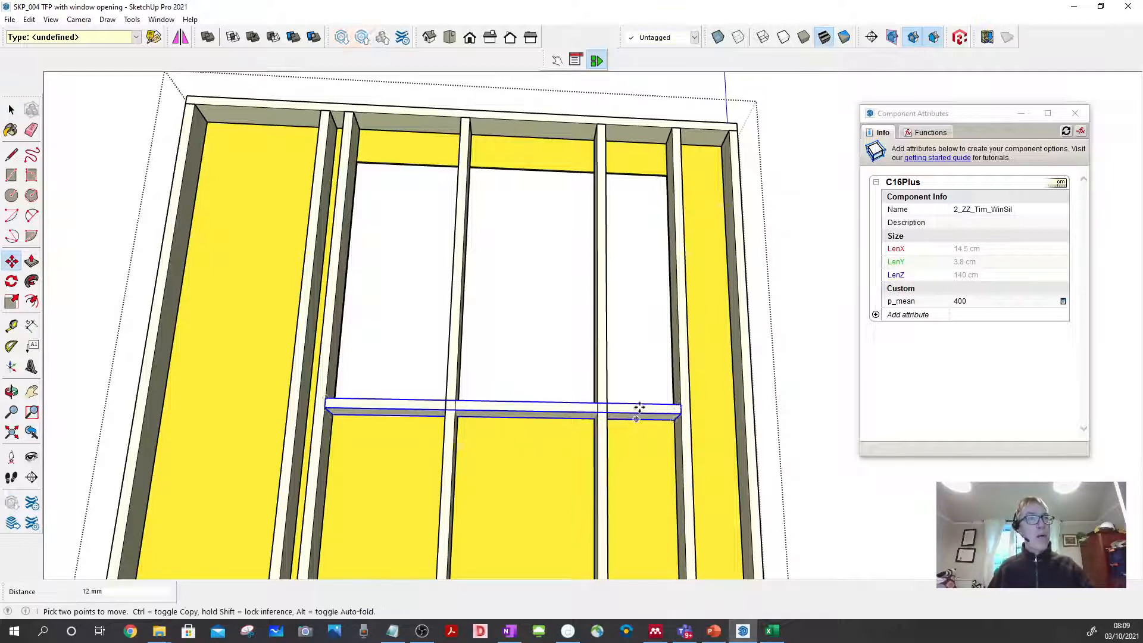
pyautogui.press('ctrl')
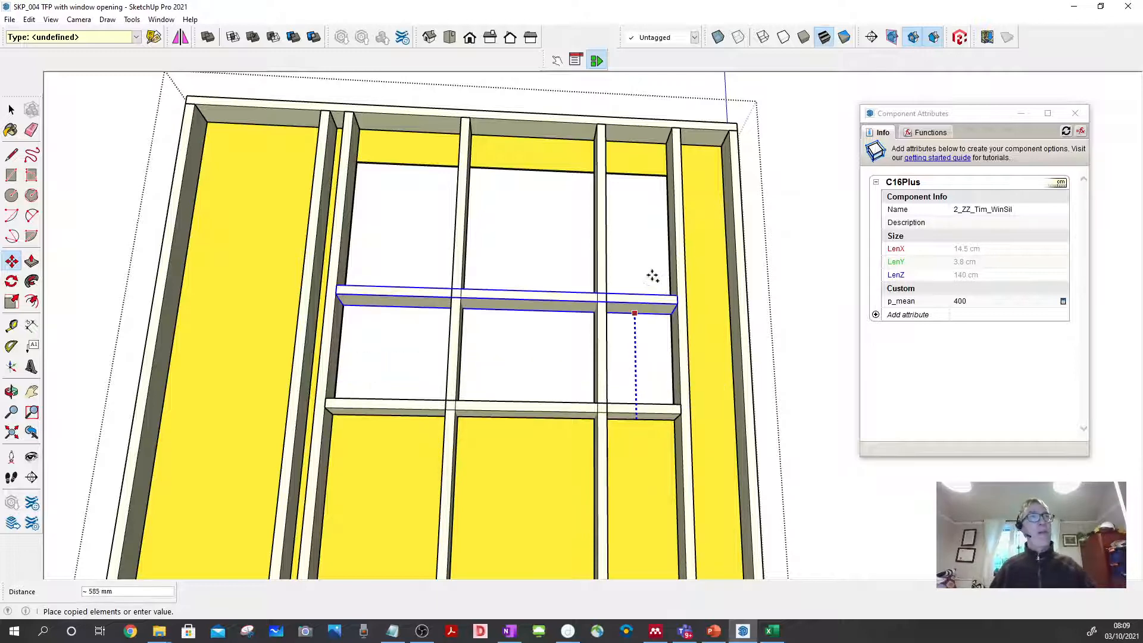
pyautogui.scroll(6, 637, 175)
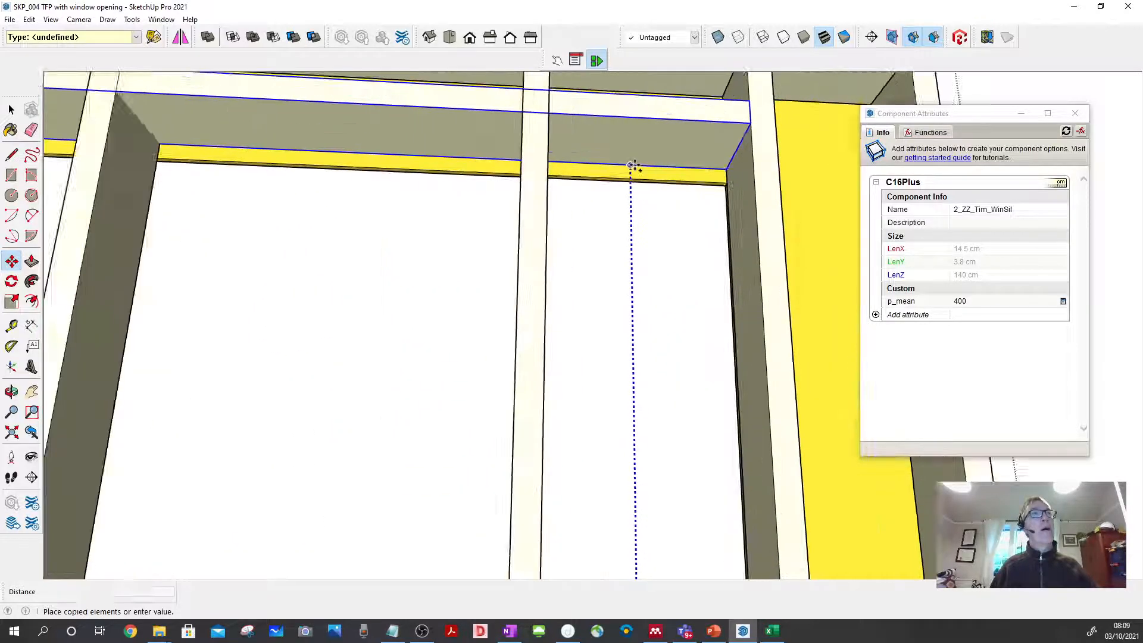
pyautogui.scroll(4, 635, 167)
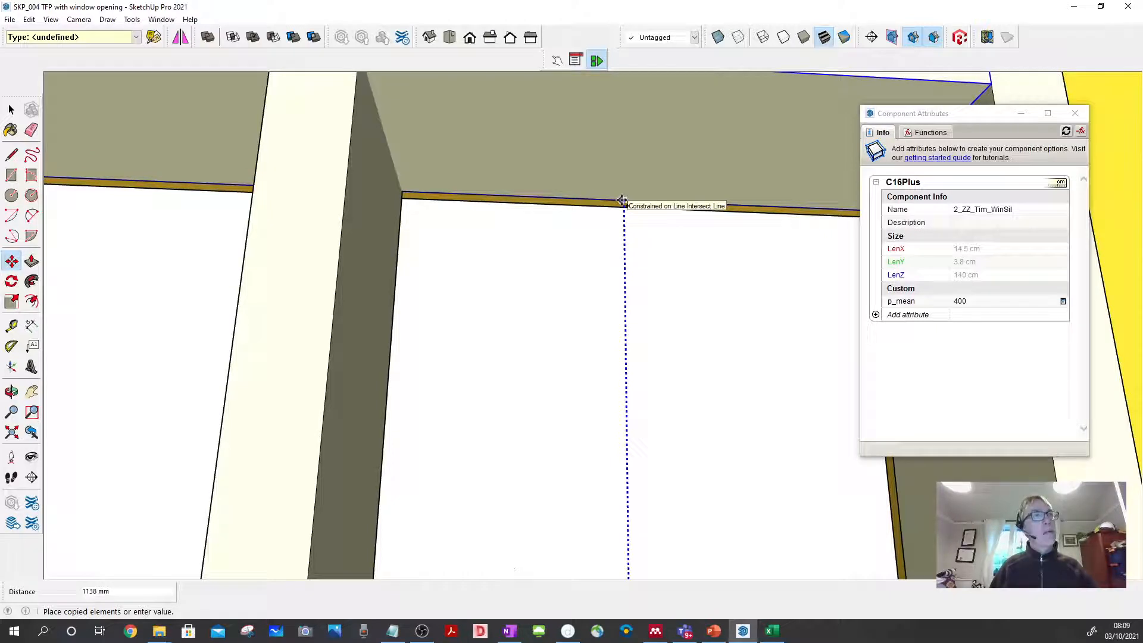
pyautogui.click(622, 201)
pyautogui.scroll(-4, 646, 227)
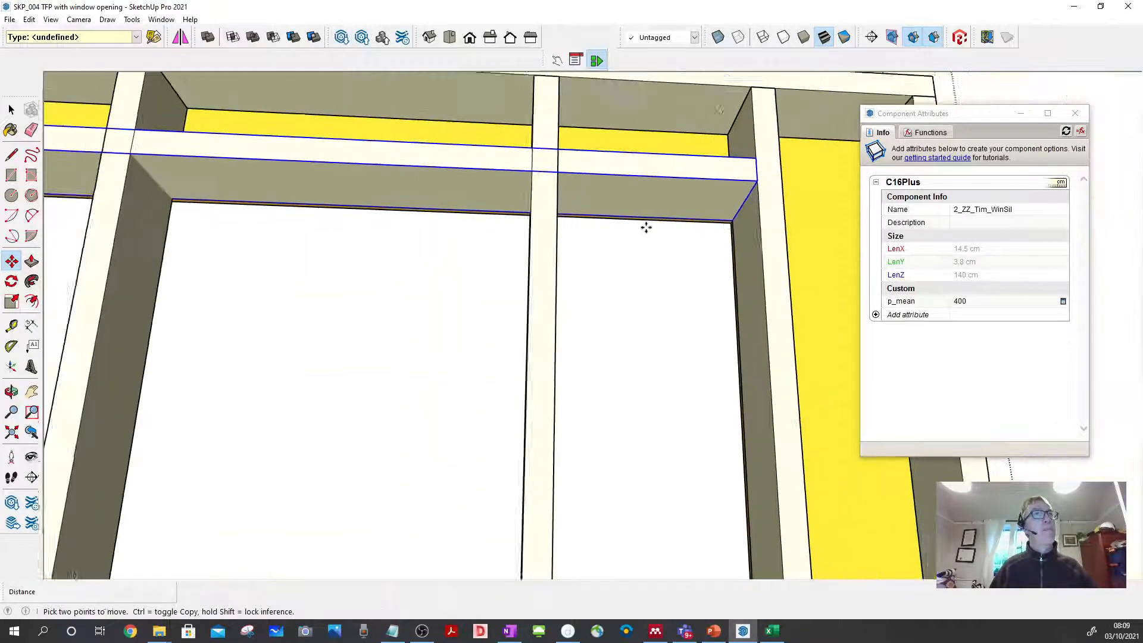
pyautogui.scroll(-4, 640, 228)
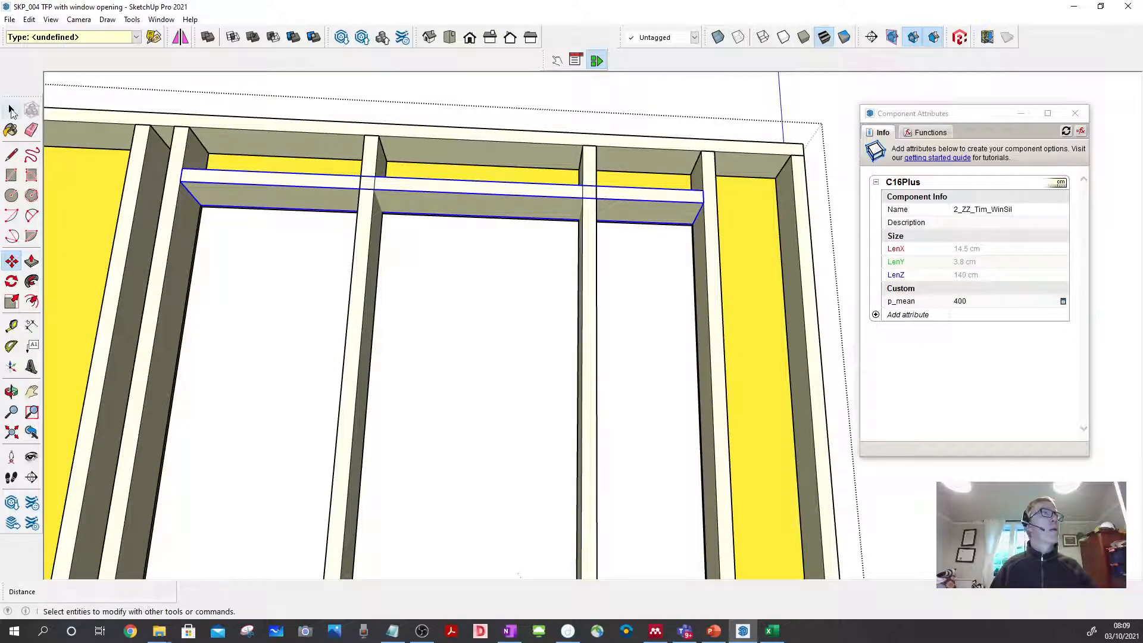
# Step: Make the copied plate above the window opening a unique component
pyautogui.click(11, 110)
pyautogui.moveTo(549, 200); pyautogui.dragTo(560, 194, button='middle')
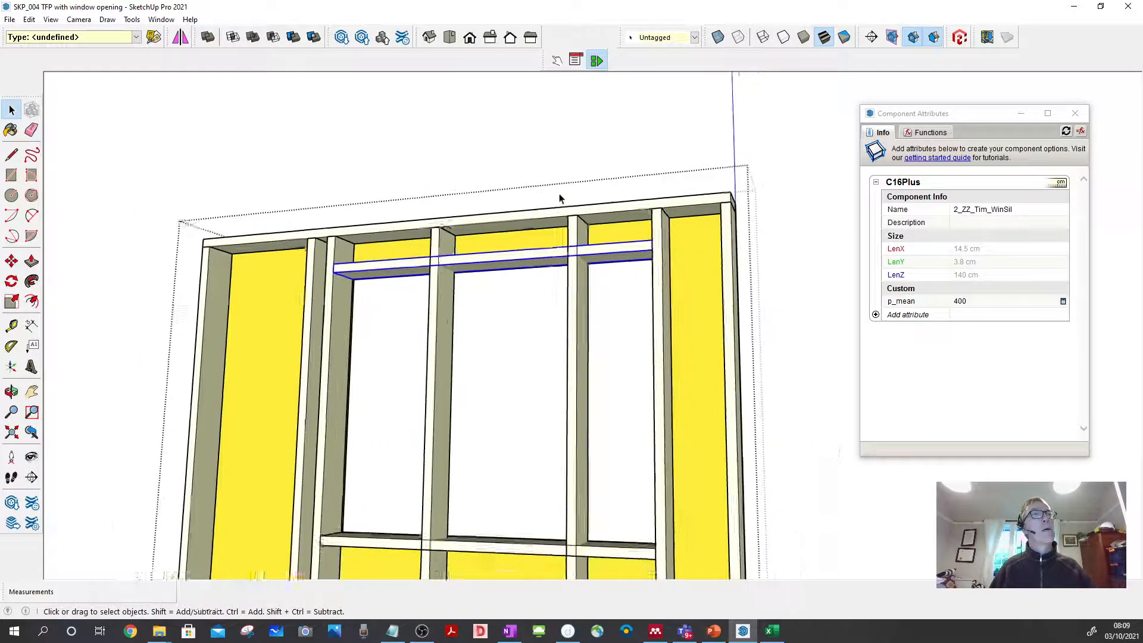
pyautogui.scroll(-1, 560, 198)
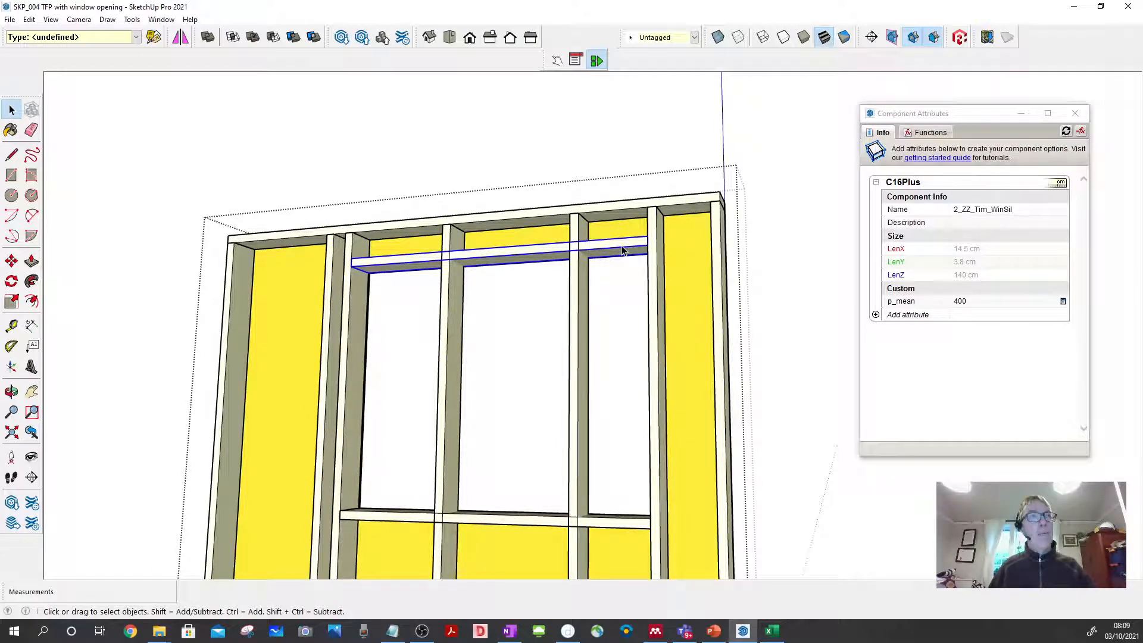
pyautogui.rightClick(622, 249)
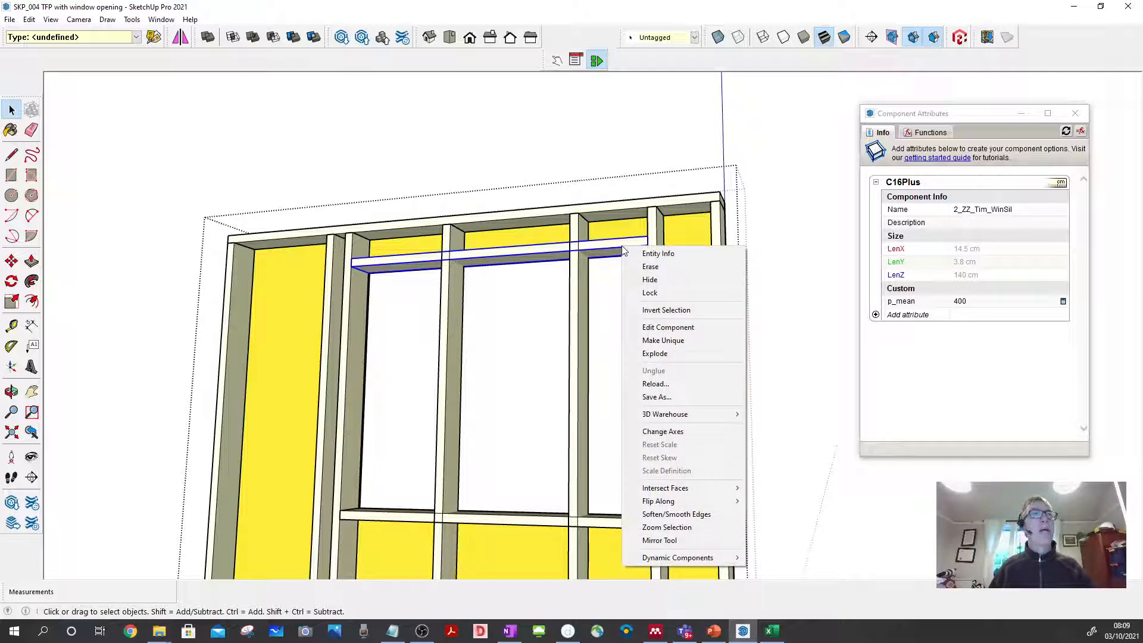
pyautogui.click(654, 341)
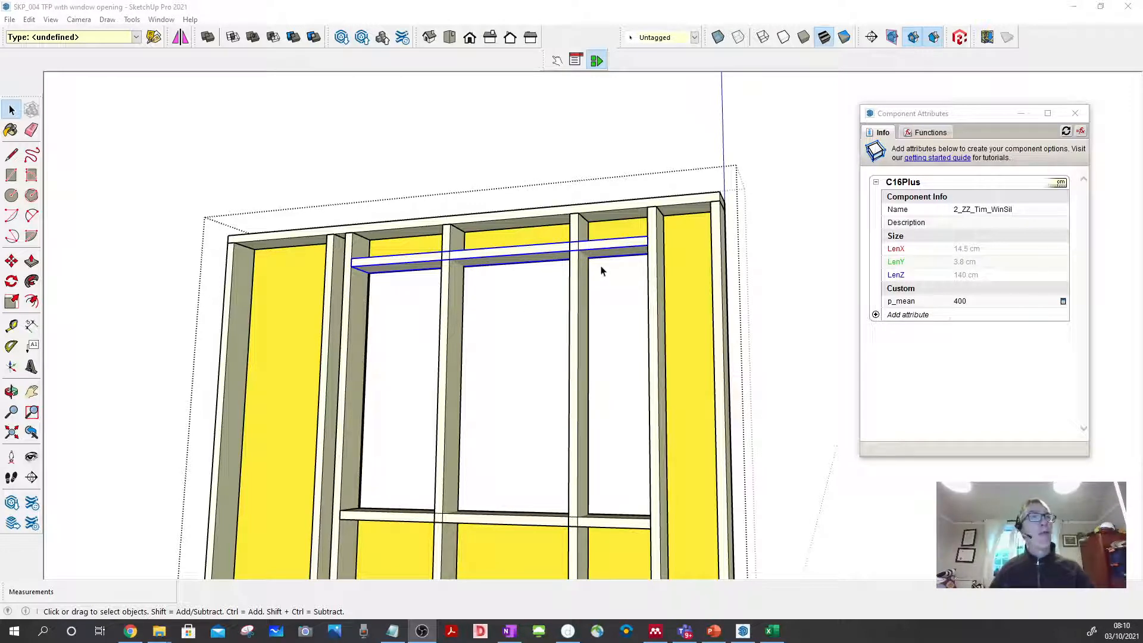
pyautogui.scroll(1, 631, 237)
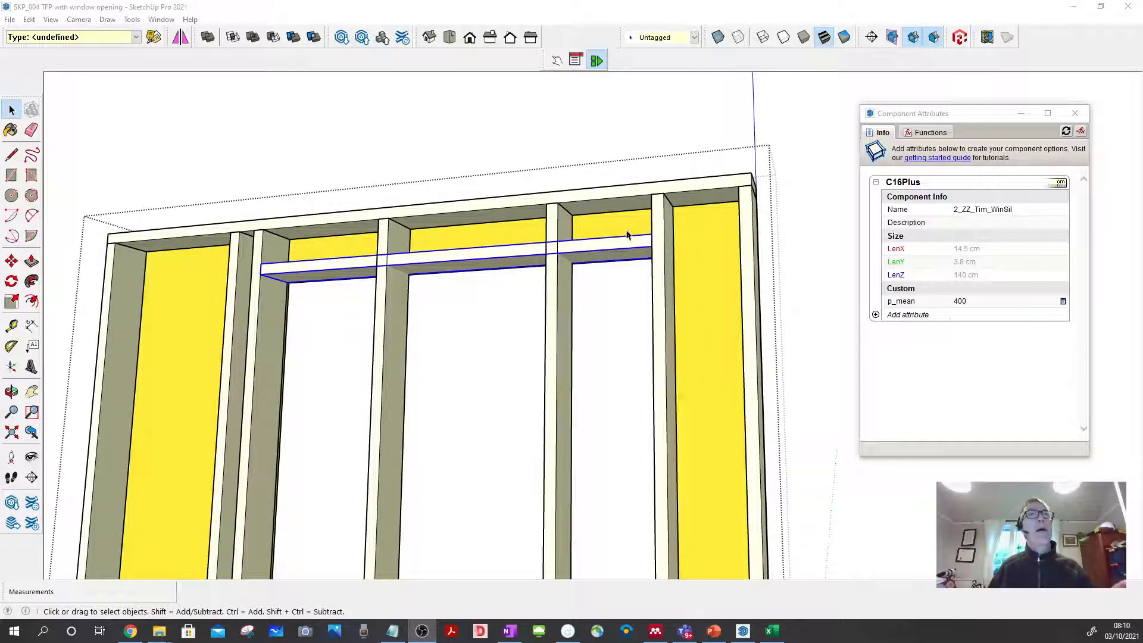
pyautogui.rightClick(630, 239)
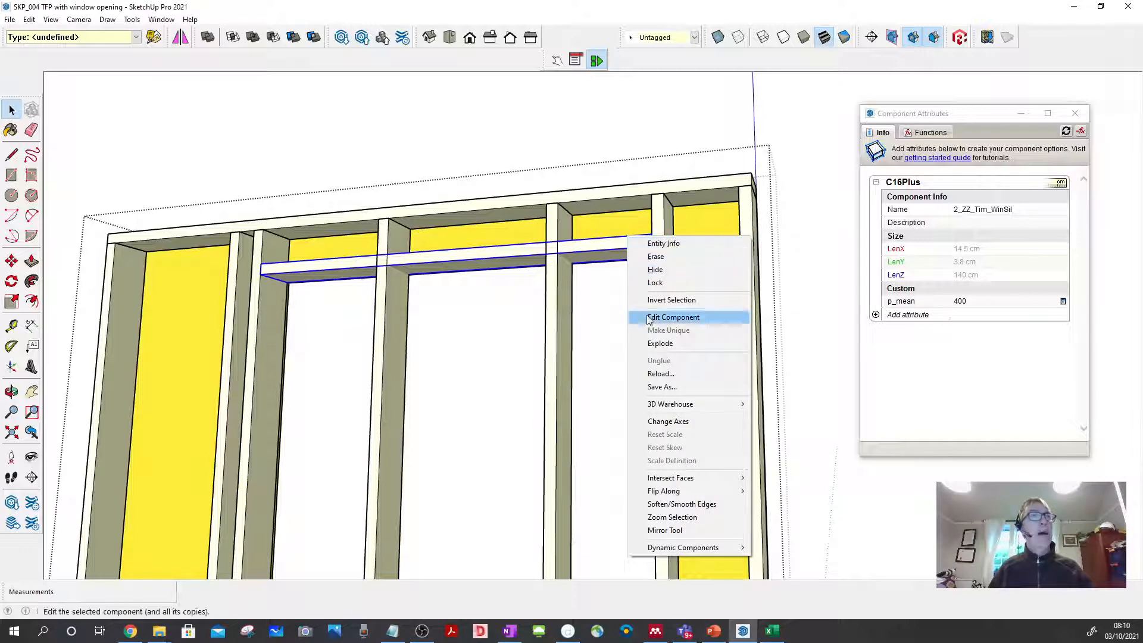
# Step: Rename the plate above the opening as 2_ZZ_Tim_WinLin in its component attributes
pyautogui.click(1019, 209)
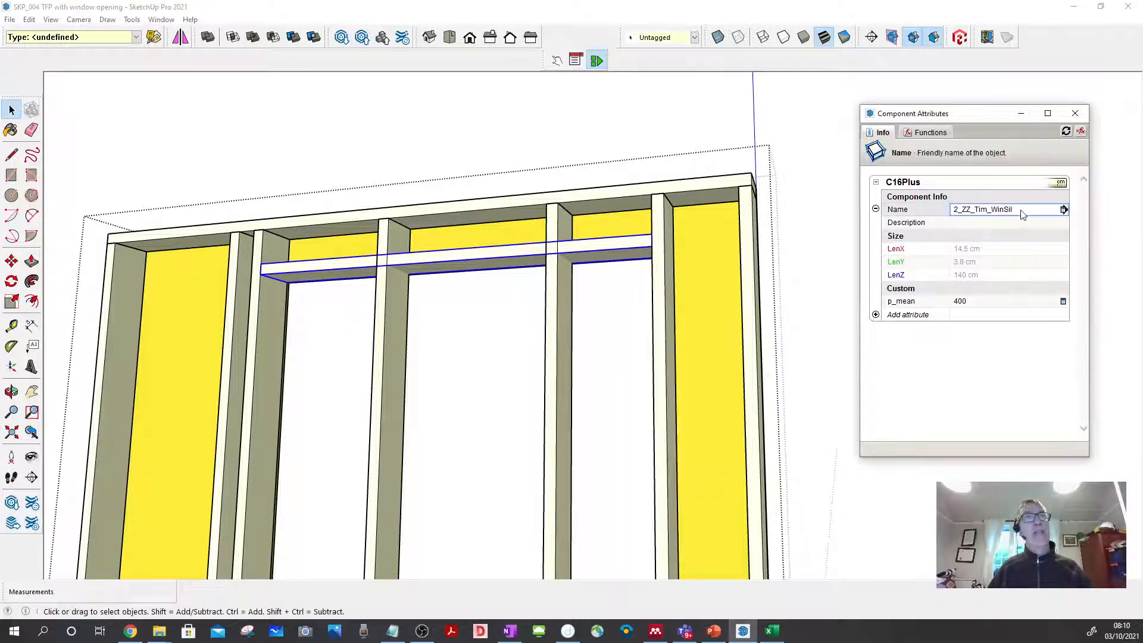
pyautogui.moveTo(1019, 209); pyautogui.dragTo(1006, 209)
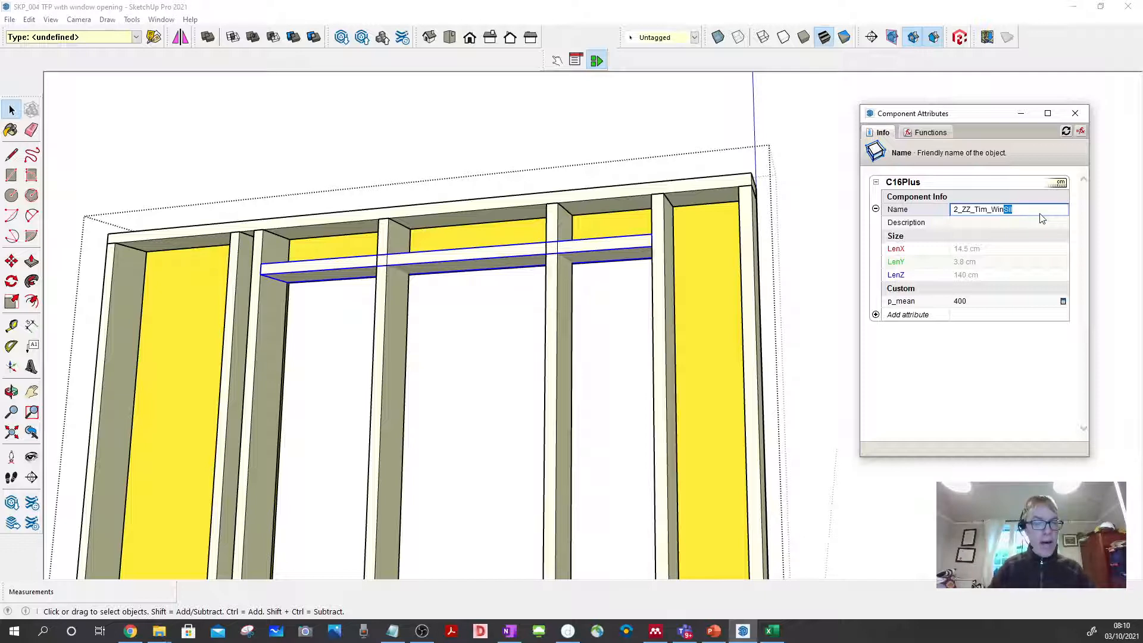
pyautogui.write('L')
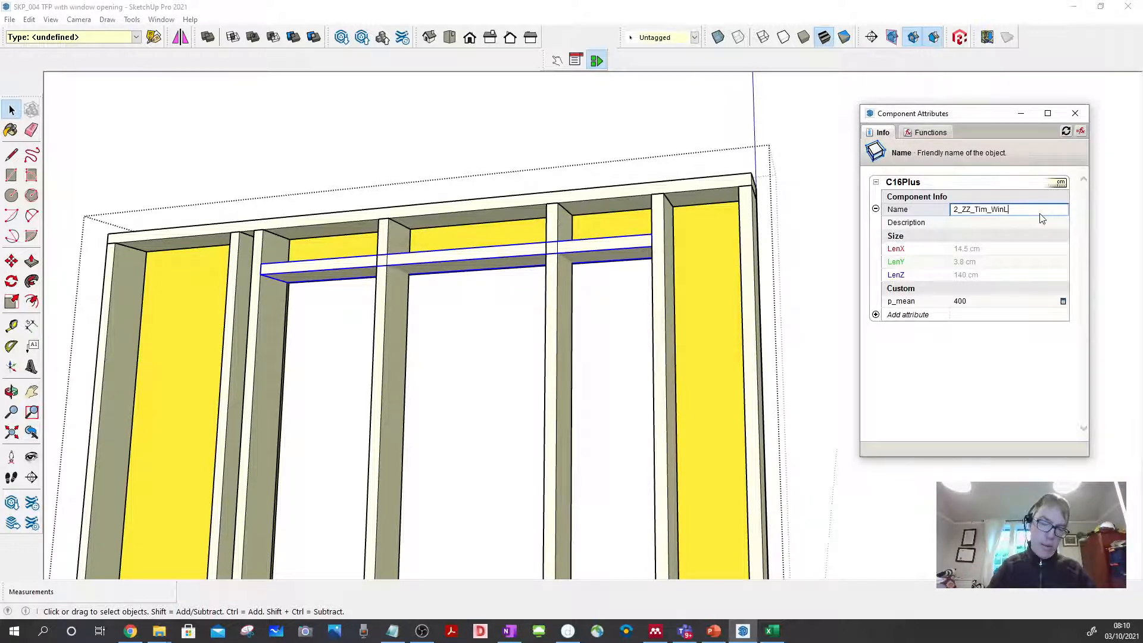
pyautogui.write('in')
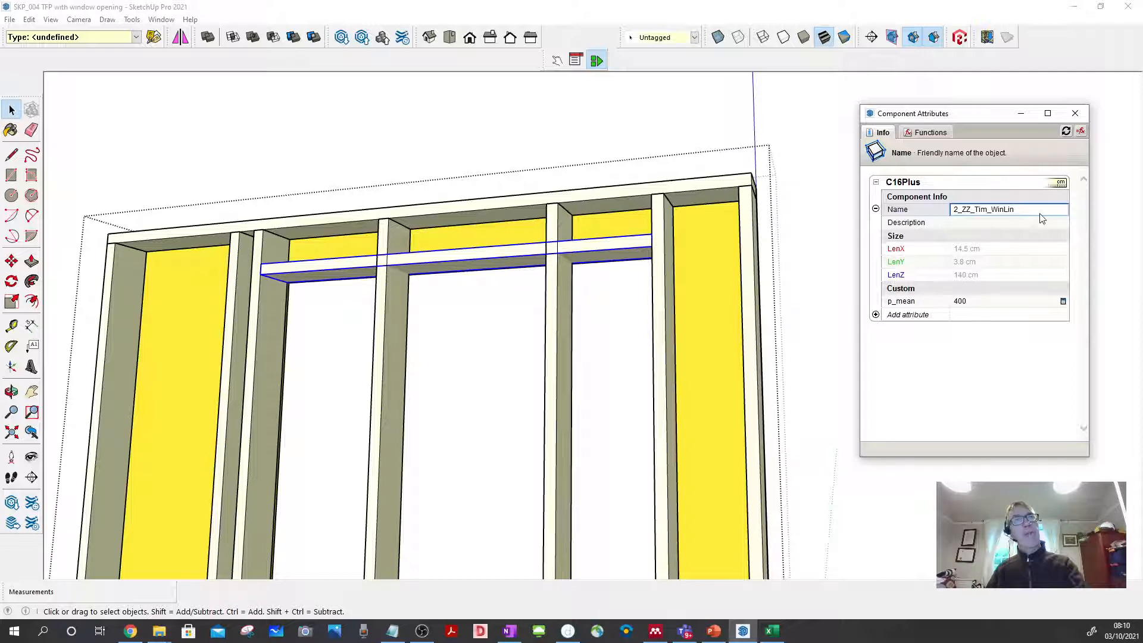
pyautogui.press('Return')
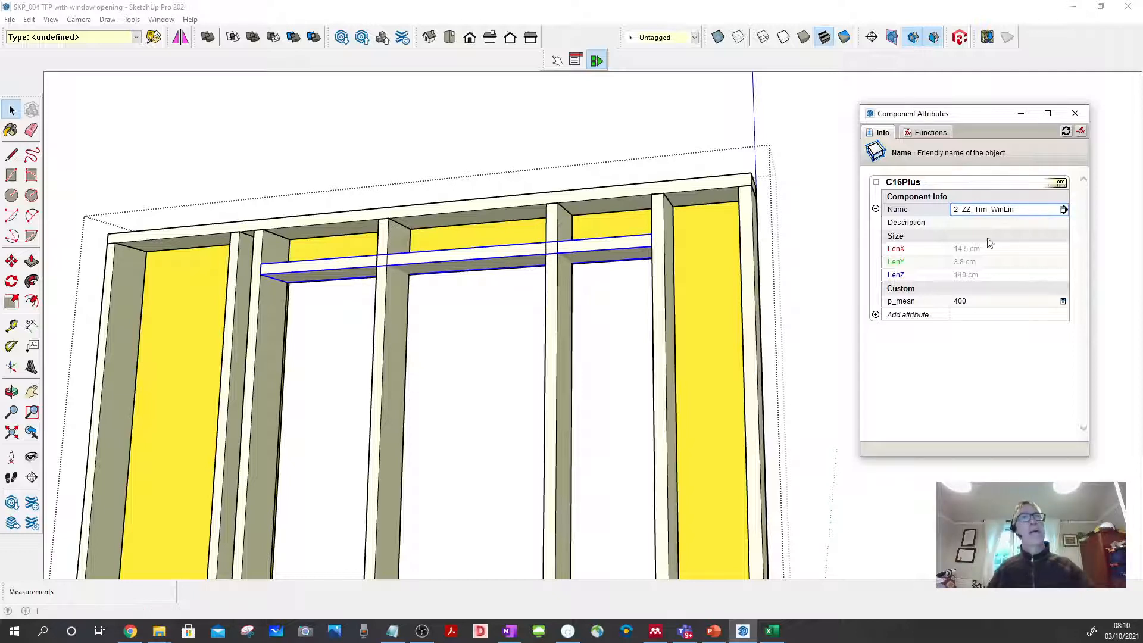
pyautogui.click(628, 276)
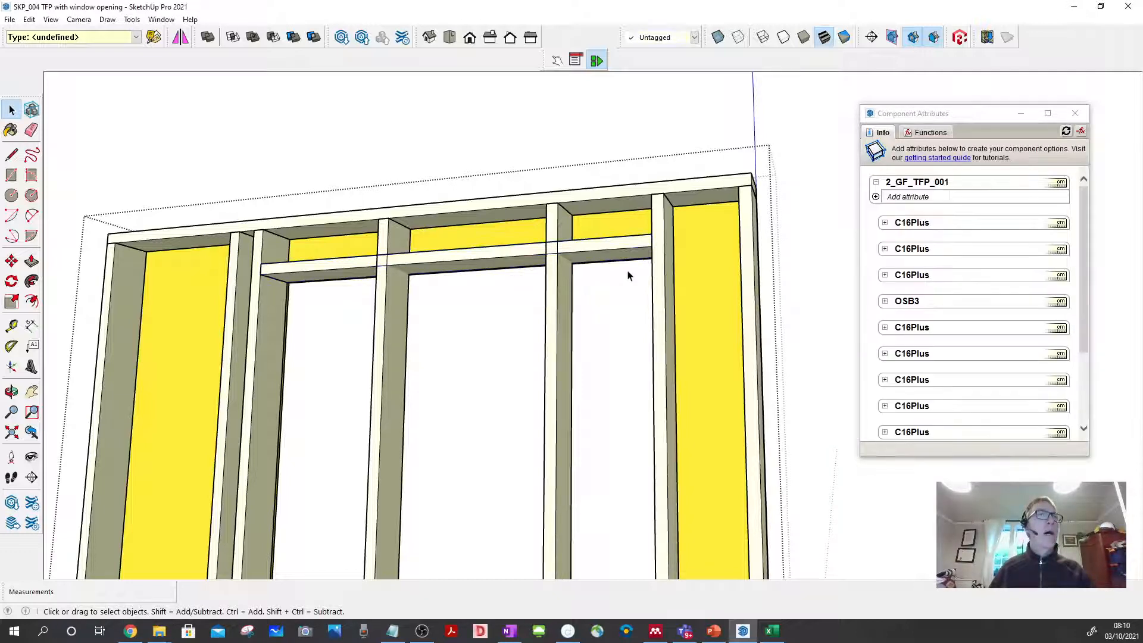
# Step: Make the stud crossing the window opening nearest the double studs a unique component
pyautogui.scroll(-3, 628, 276)
pyautogui.moveTo(629, 274); pyautogui.dragTo(638, 263, button='middle')
pyautogui.moveTo(543, 242); pyautogui.dragTo(503, 203, button='middle')
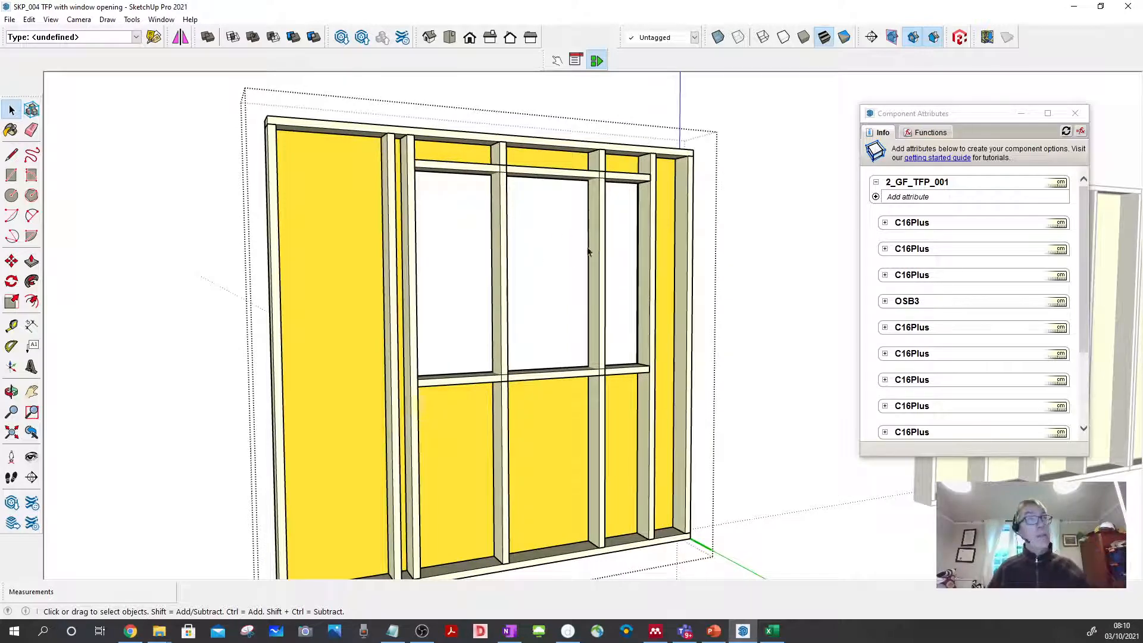
pyautogui.moveTo(592, 250); pyautogui.dragTo(515, 299, button='middle')
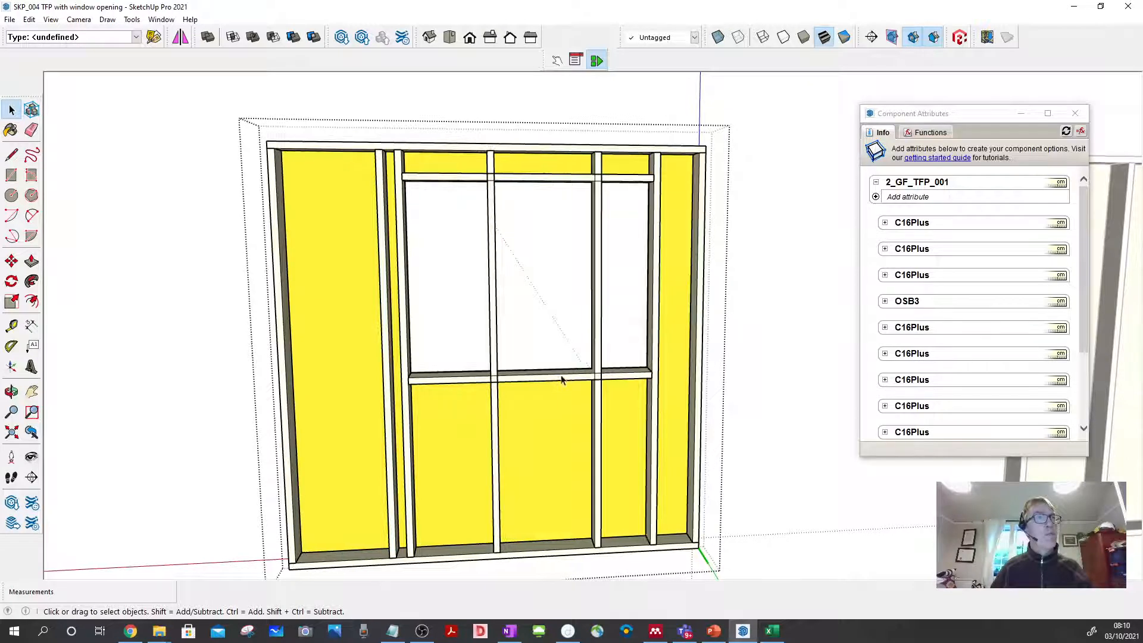
pyautogui.moveTo(562, 378); pyautogui.dragTo(508, 209, button='middle')
pyautogui.click(472, 200)
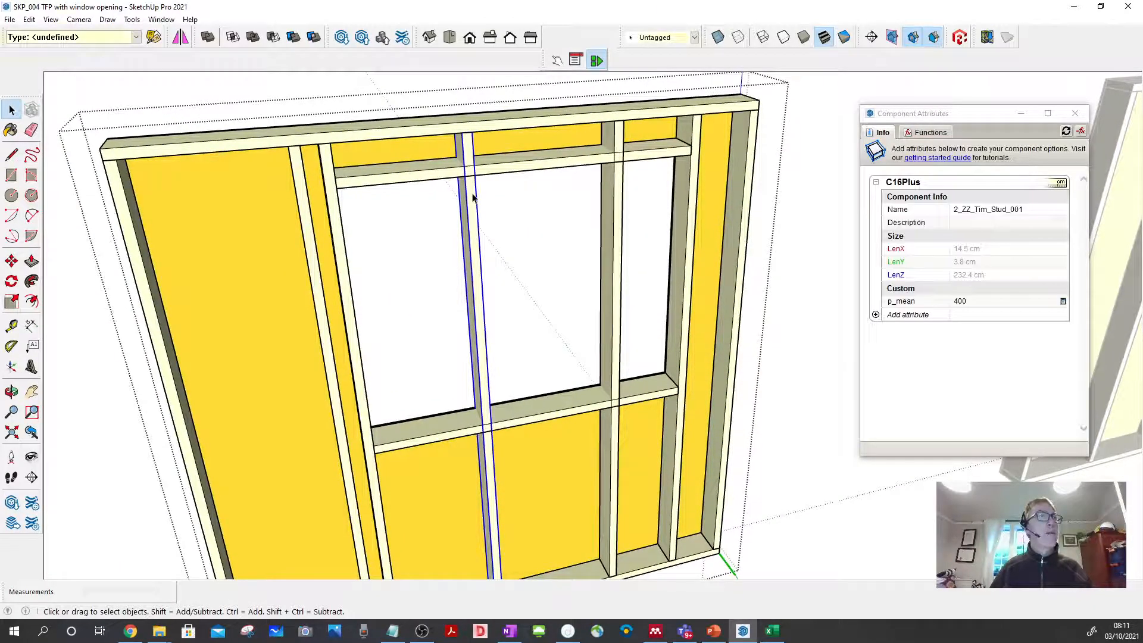
pyautogui.rightClick(473, 198)
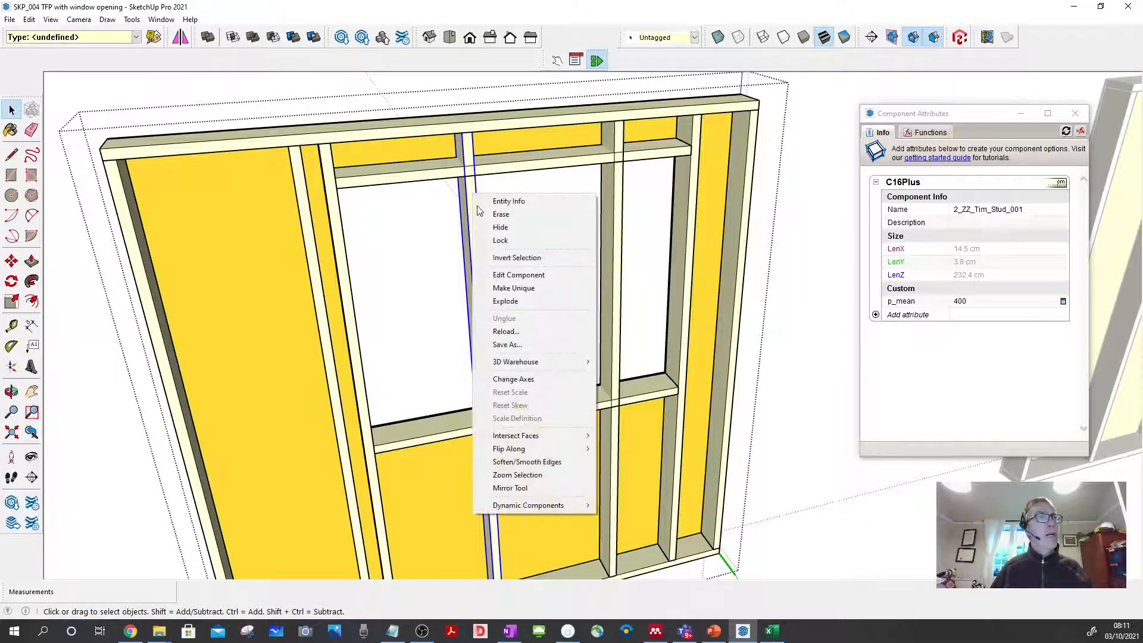
pyautogui.click(515, 289)
# Step: Open the unique stud for editing and push its top end down 1300 mm to the underside of the sill plate
pyautogui.scroll(5, 478, 182)
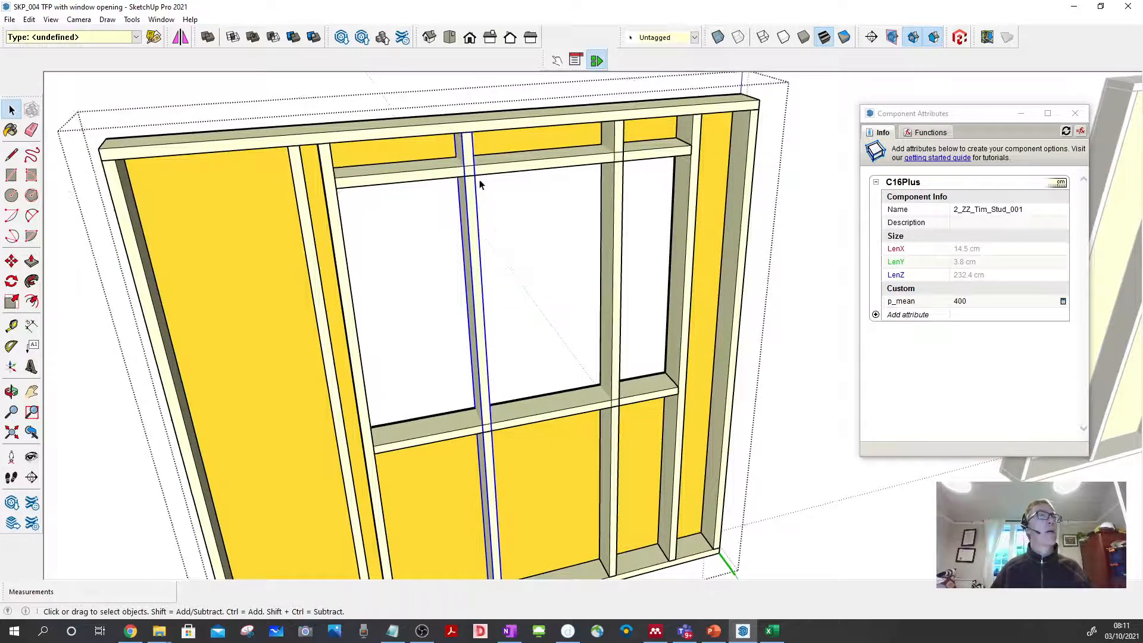
pyautogui.scroll(5, 480, 180)
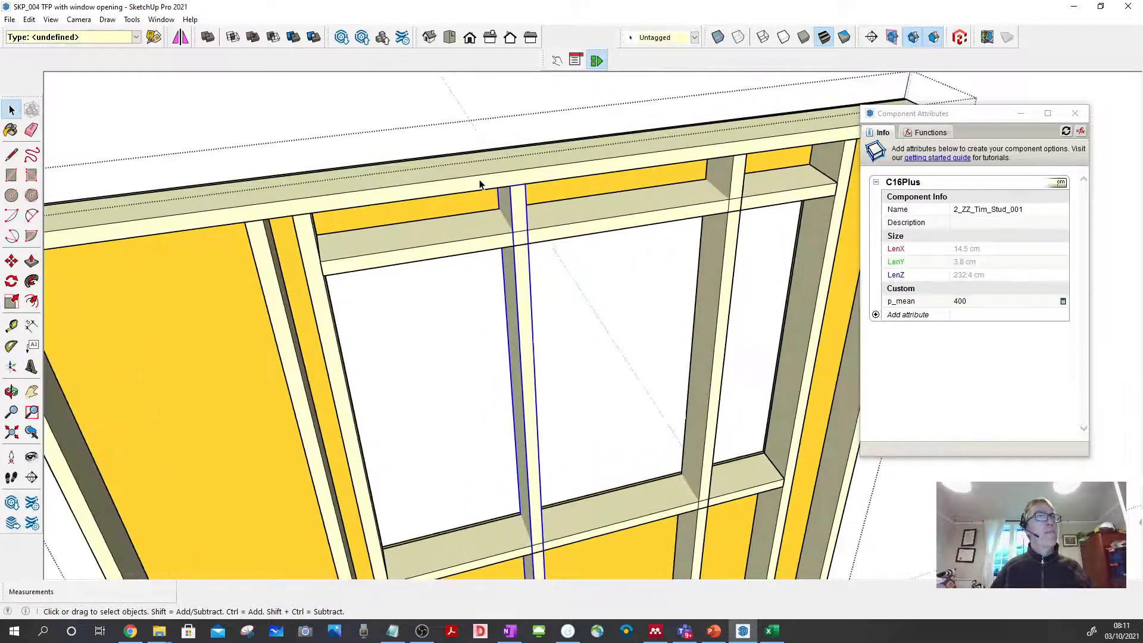
pyautogui.scroll(3, 480, 182)
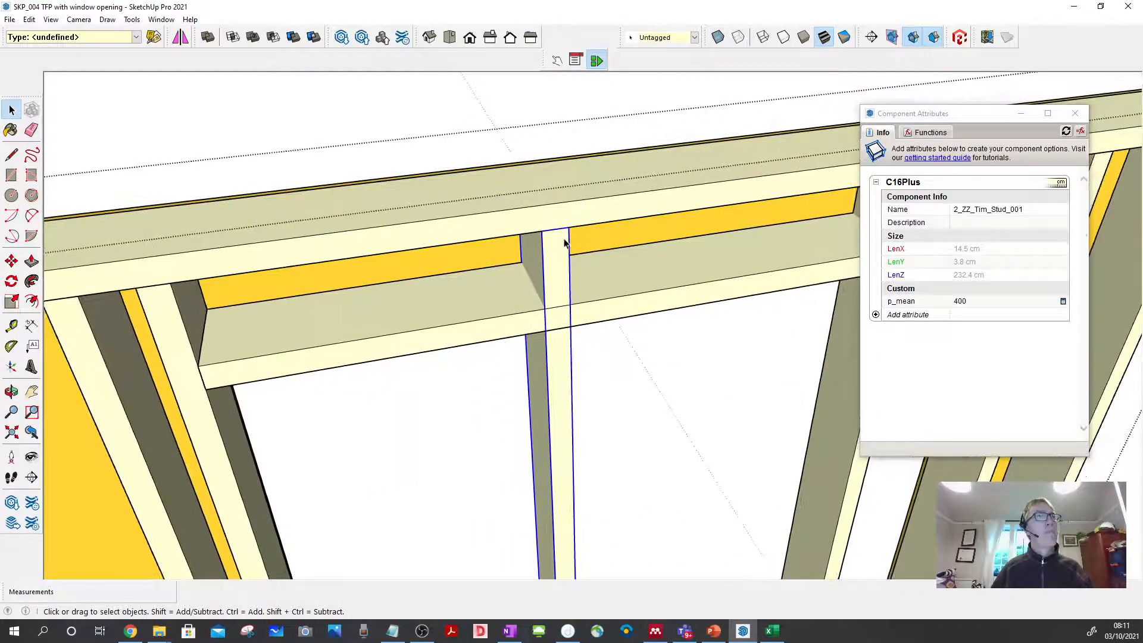
pyautogui.doubleClick(565, 243)
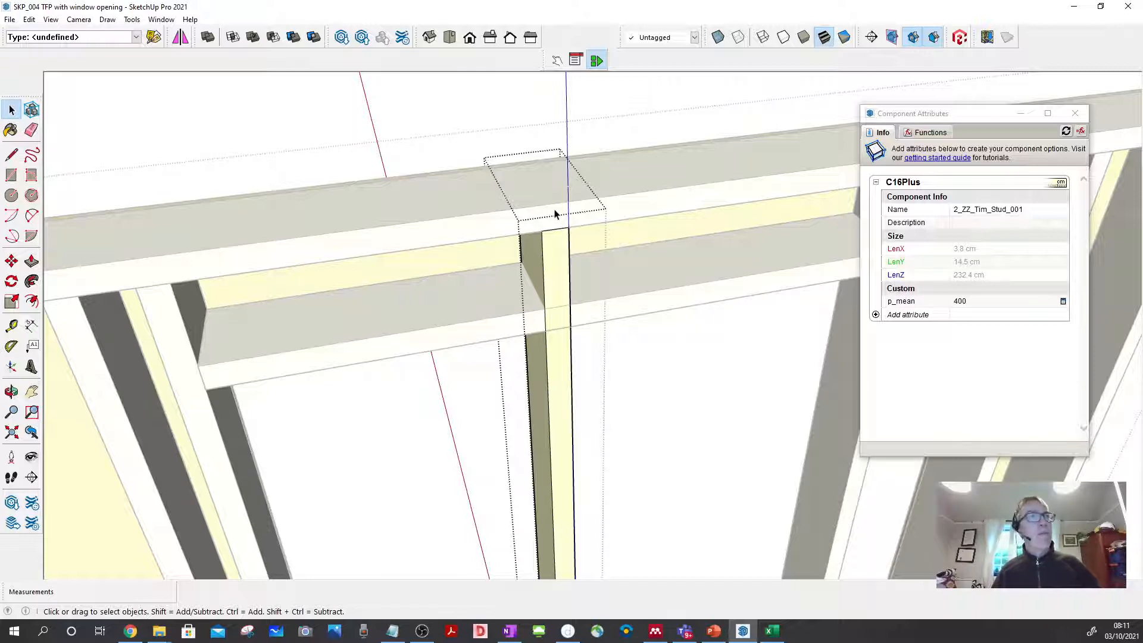
pyautogui.click(32, 260)
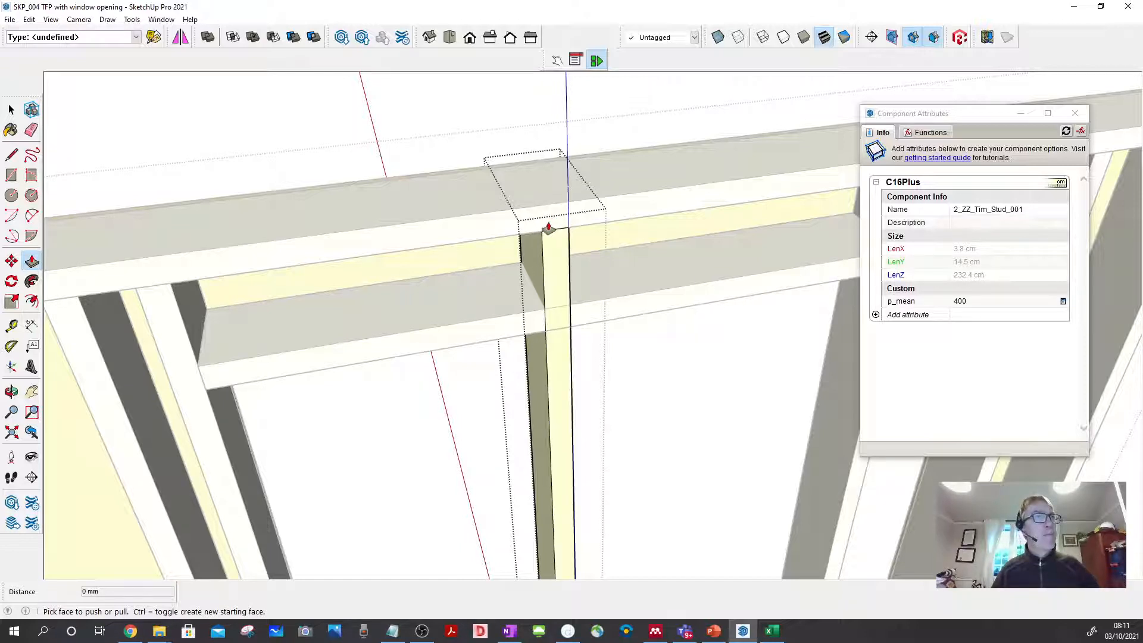
pyautogui.moveTo(548, 228); pyautogui.dragTo(559, 323)
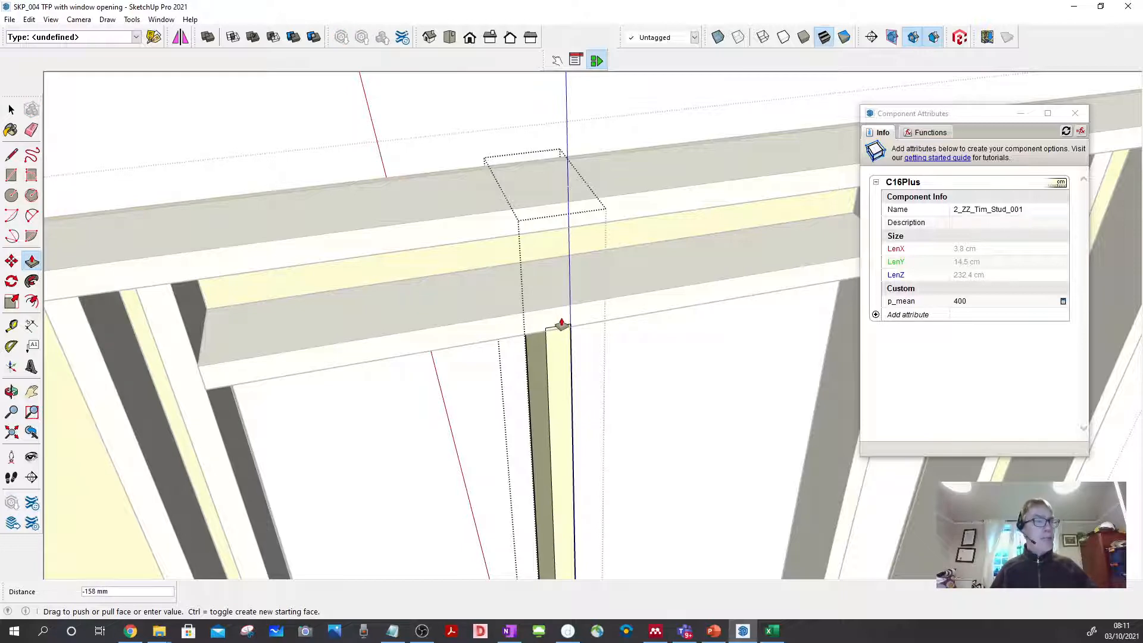
pyautogui.scroll(-5, 561, 324)
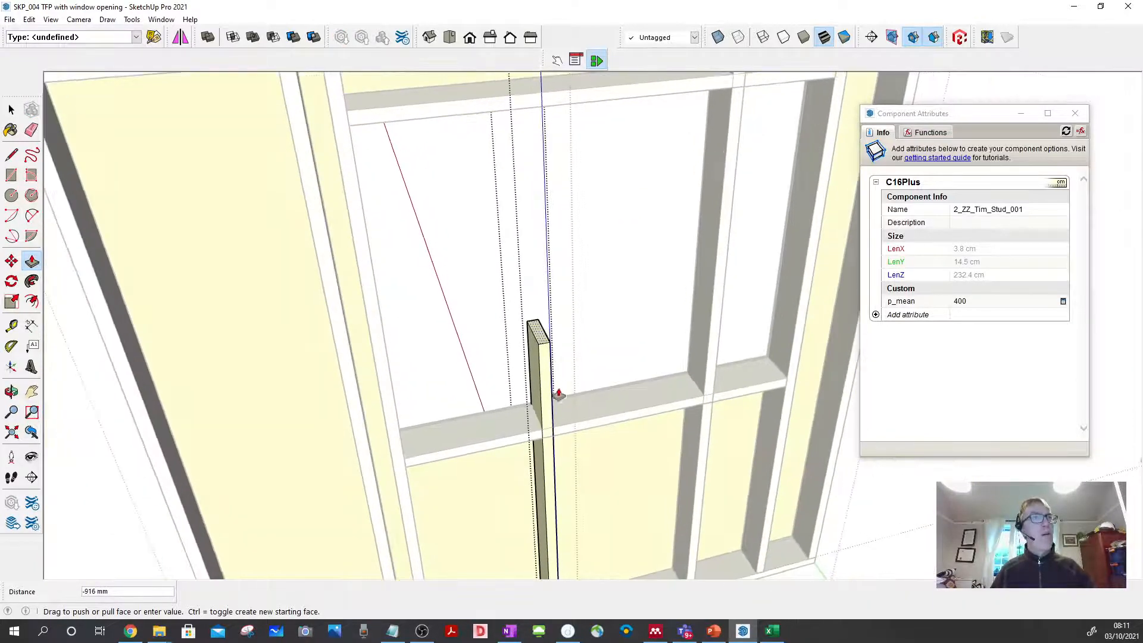
pyautogui.scroll(6, 559, 395)
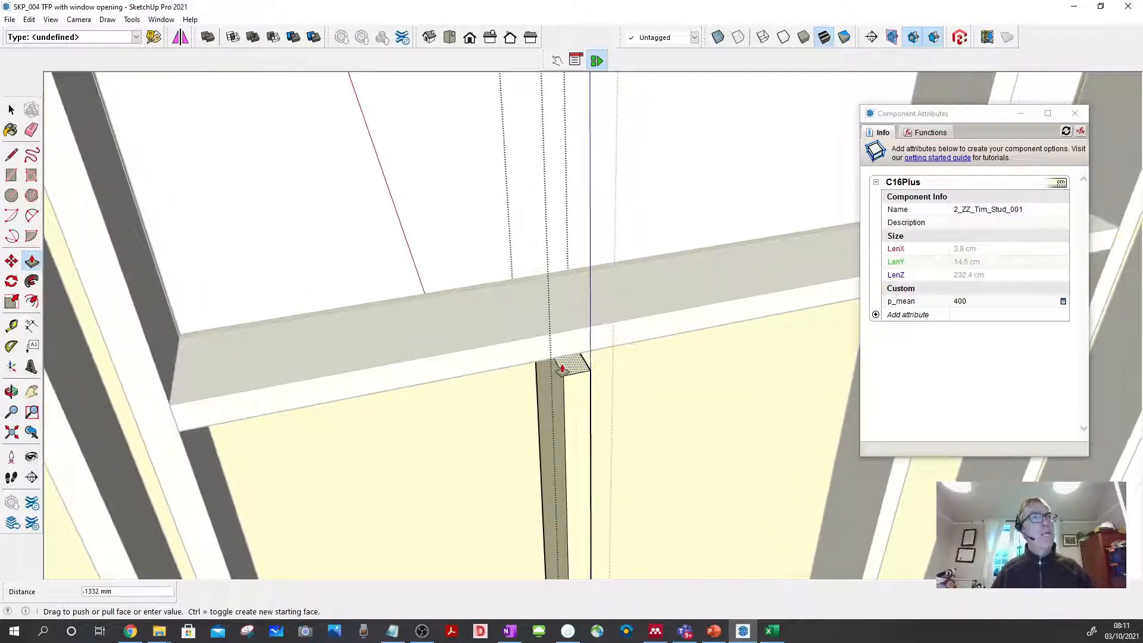
pyautogui.moveTo(563, 369); pyautogui.dragTo(603, 358)
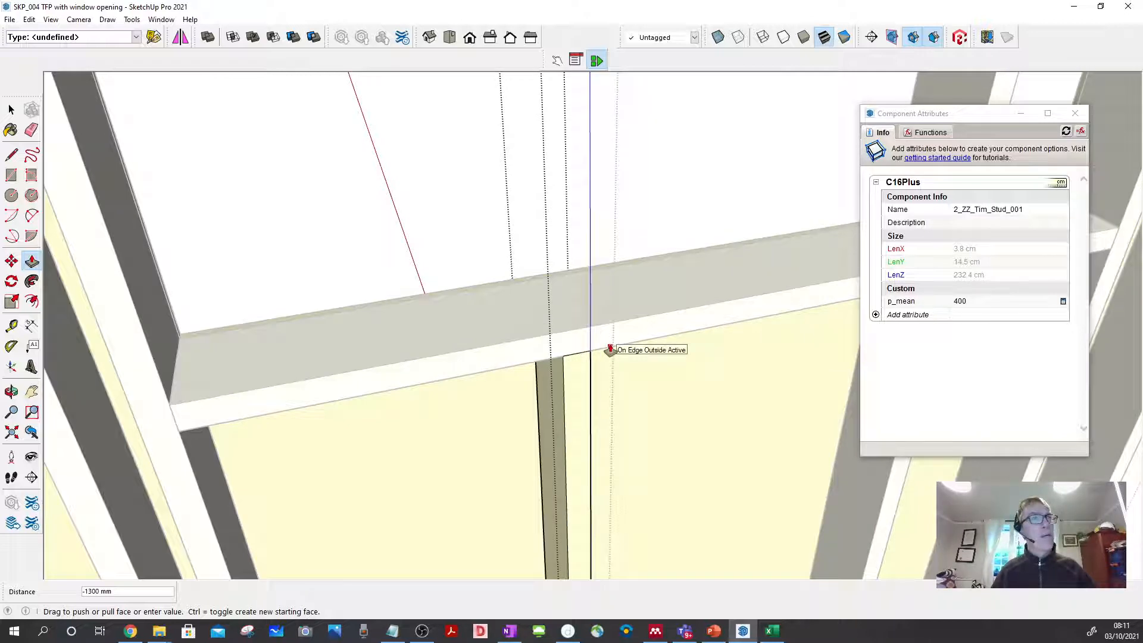
pyautogui.click(609, 350)
pyautogui.press('space')
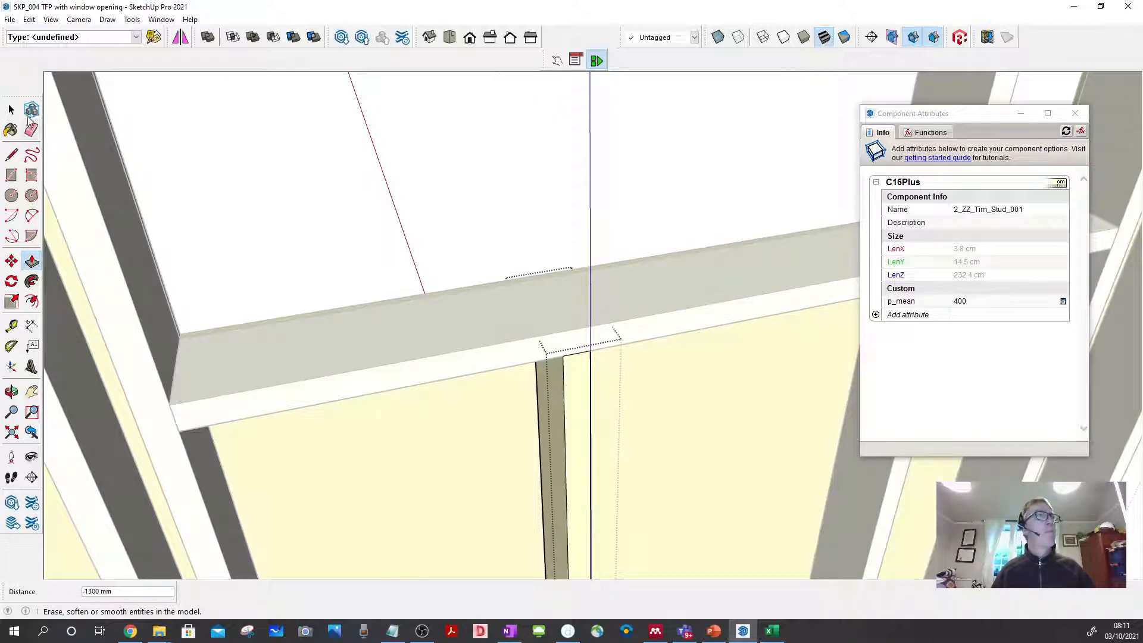
pyautogui.scroll(-6, 332, 144)
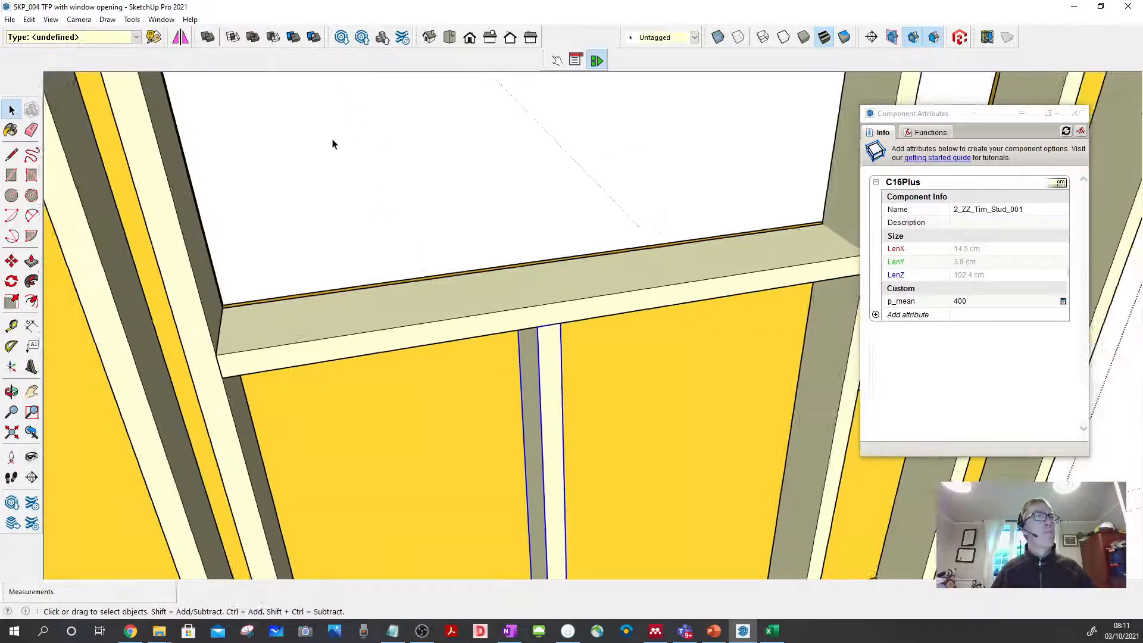
pyautogui.scroll(-2, 503, 322)
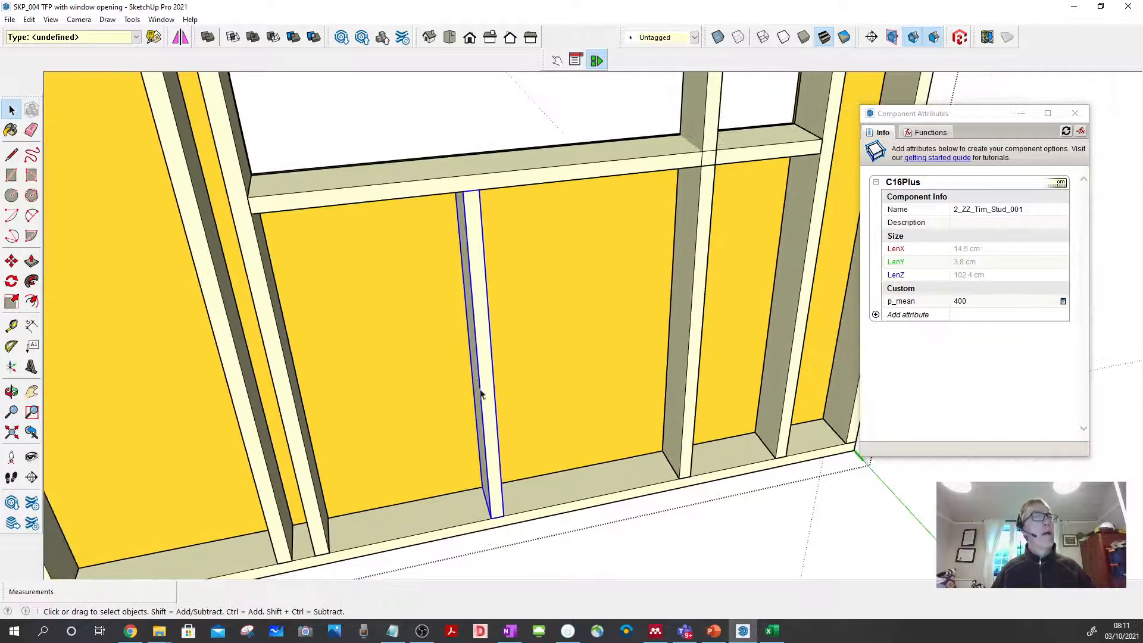
# Step: Copy the shortened stud below the sill plate straight up 2200 mm so its foot stands on the lintel plate
pyautogui.press('m')
pyautogui.click(505, 515)
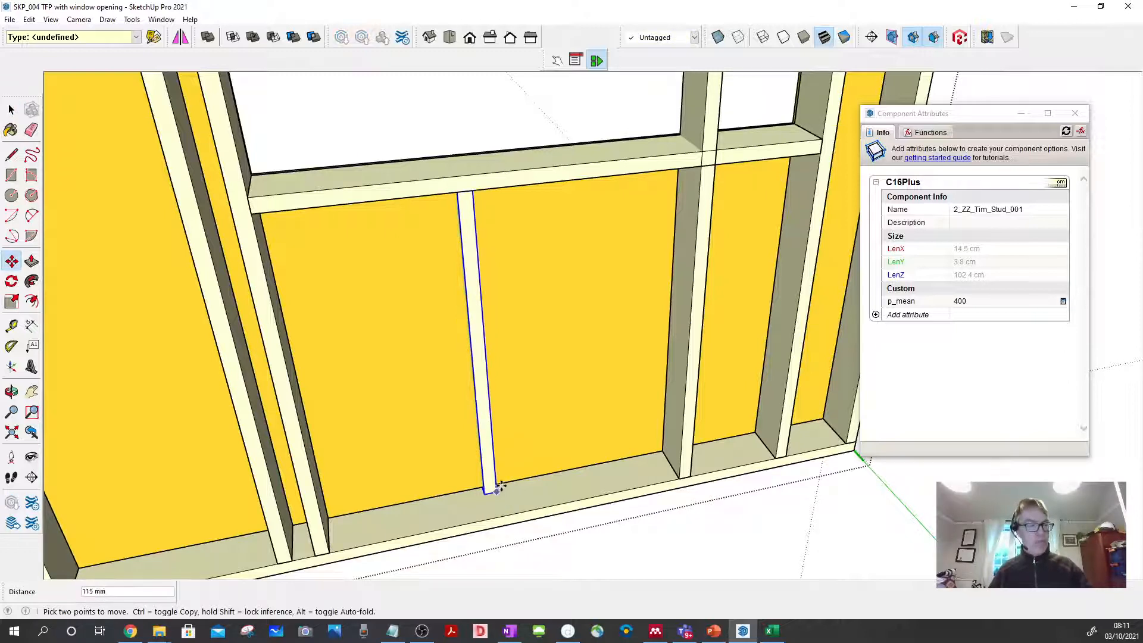
pyautogui.press('ctrl')
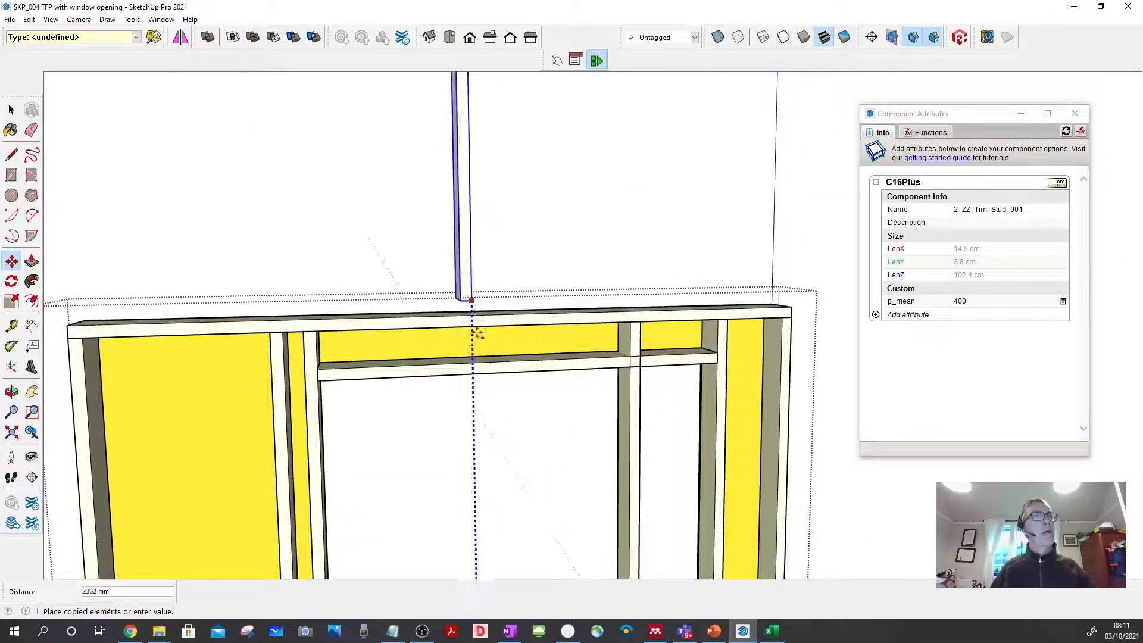
pyautogui.scroll(3, 475, 350)
pyautogui.scroll(2, 474, 359)
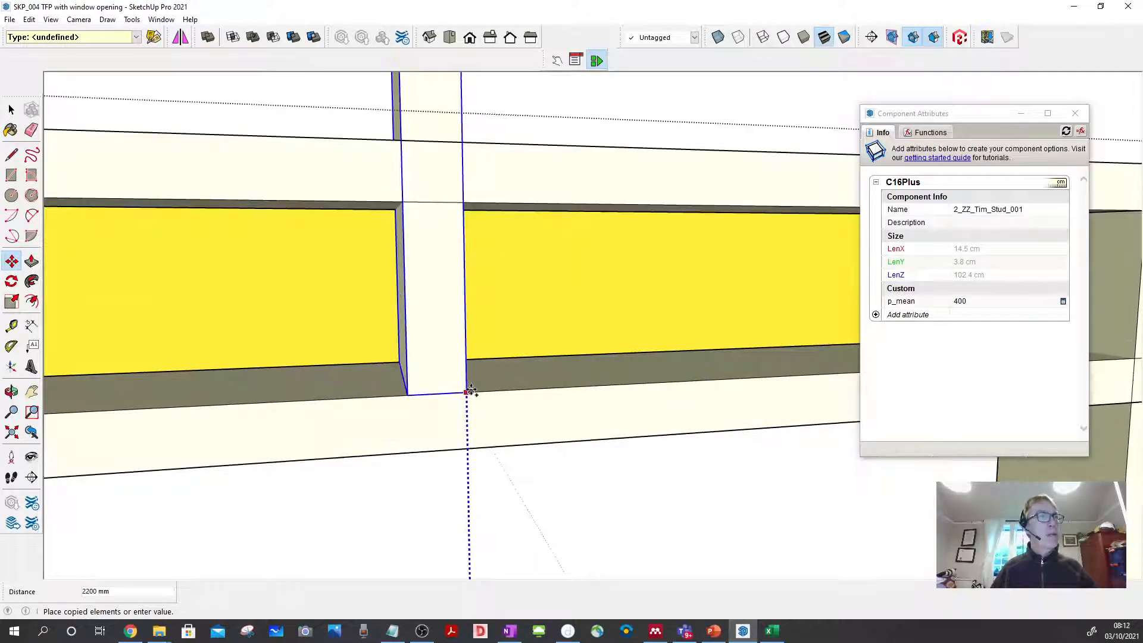
pyautogui.click(471, 390)
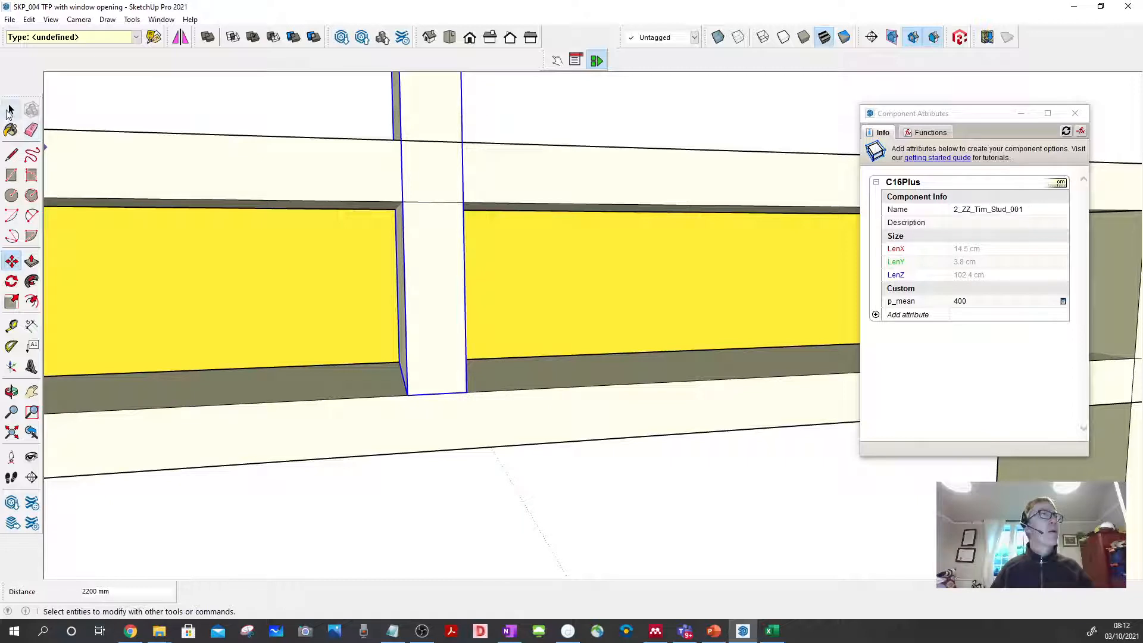
# Step: Make the copied stud standing on the lintel plate a unique component
pyautogui.click(10, 111)
pyautogui.click(309, 118)
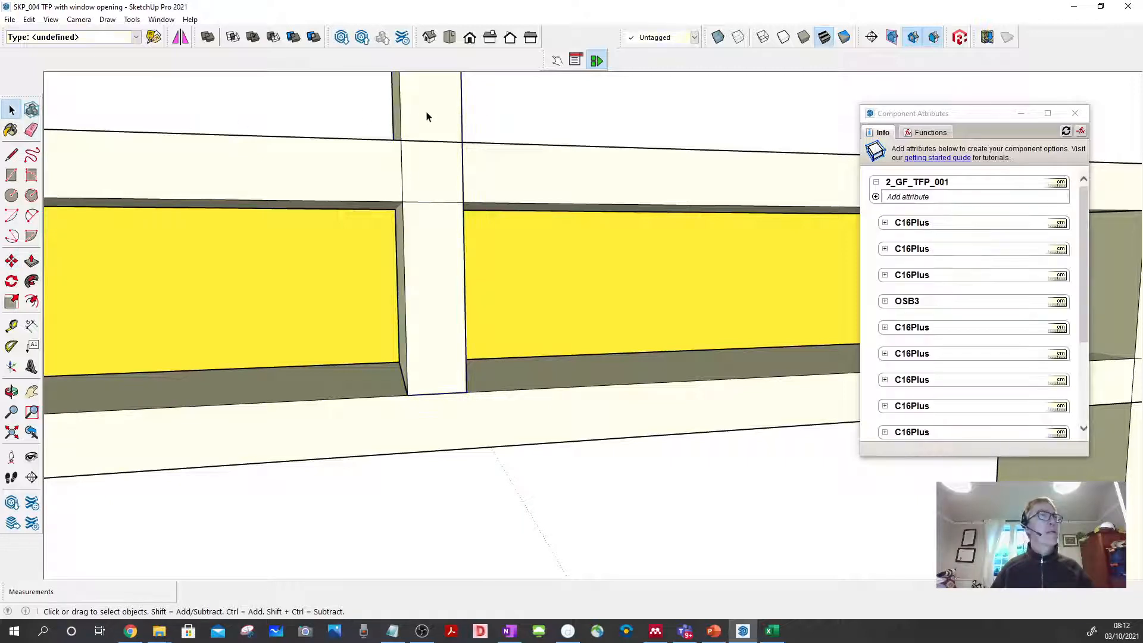
pyautogui.click(427, 116)
pyautogui.rightClick(426, 116)
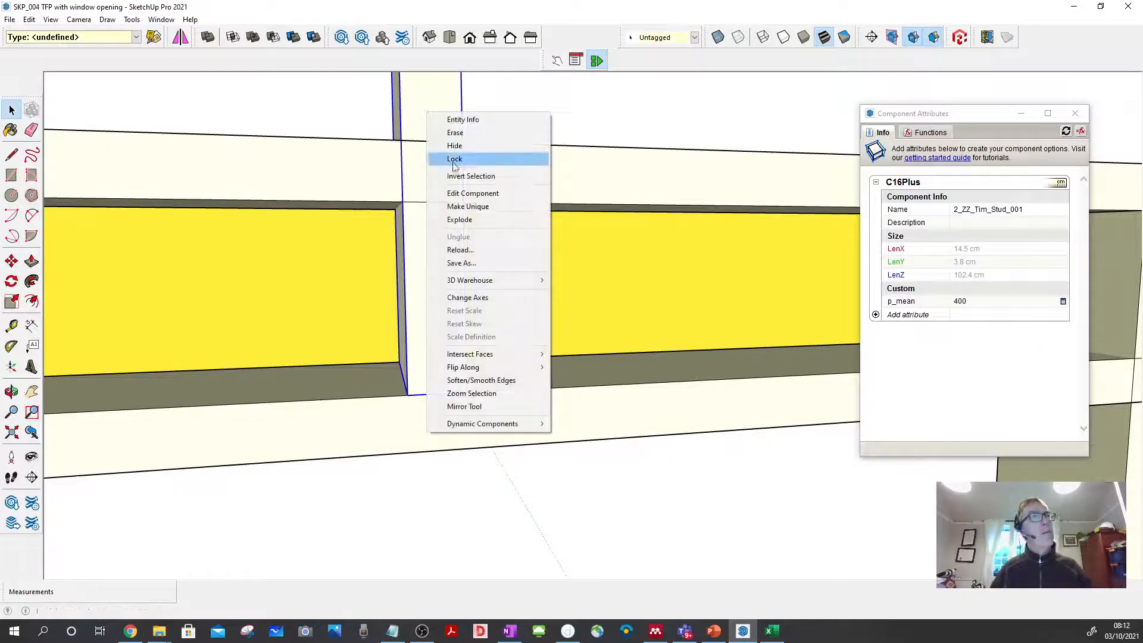
pyautogui.click(467, 206)
# Step: Open the unique stud above the lintel for editing, push its top end down 900 mm to the top plate's underside, and close the components
pyautogui.scroll(3, 468, 208)
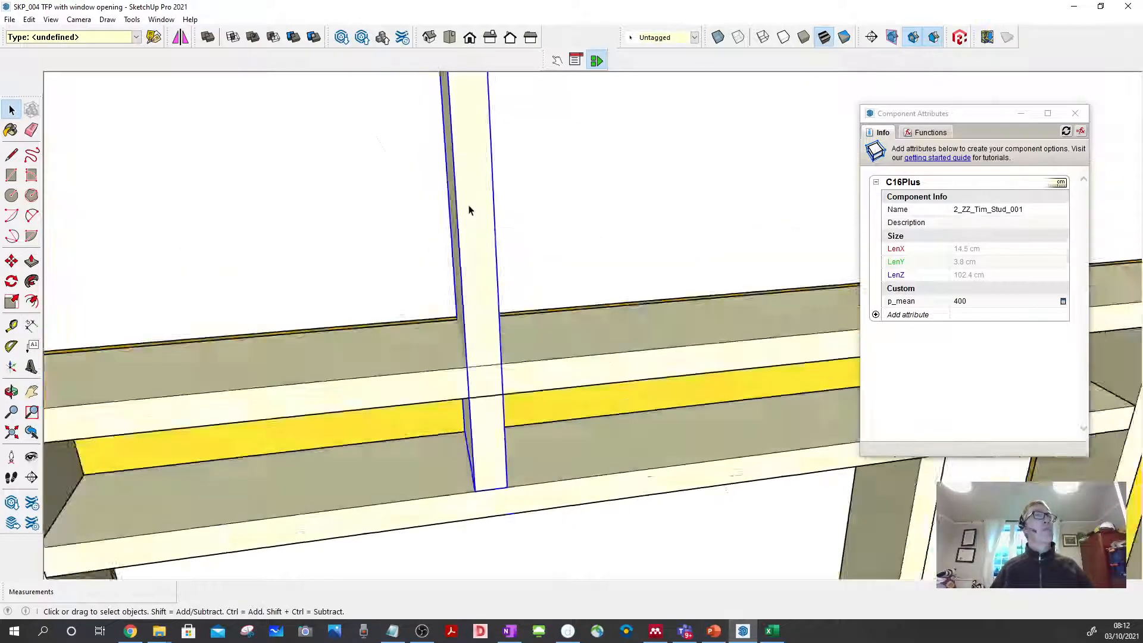
pyautogui.scroll(-5, 468, 209)
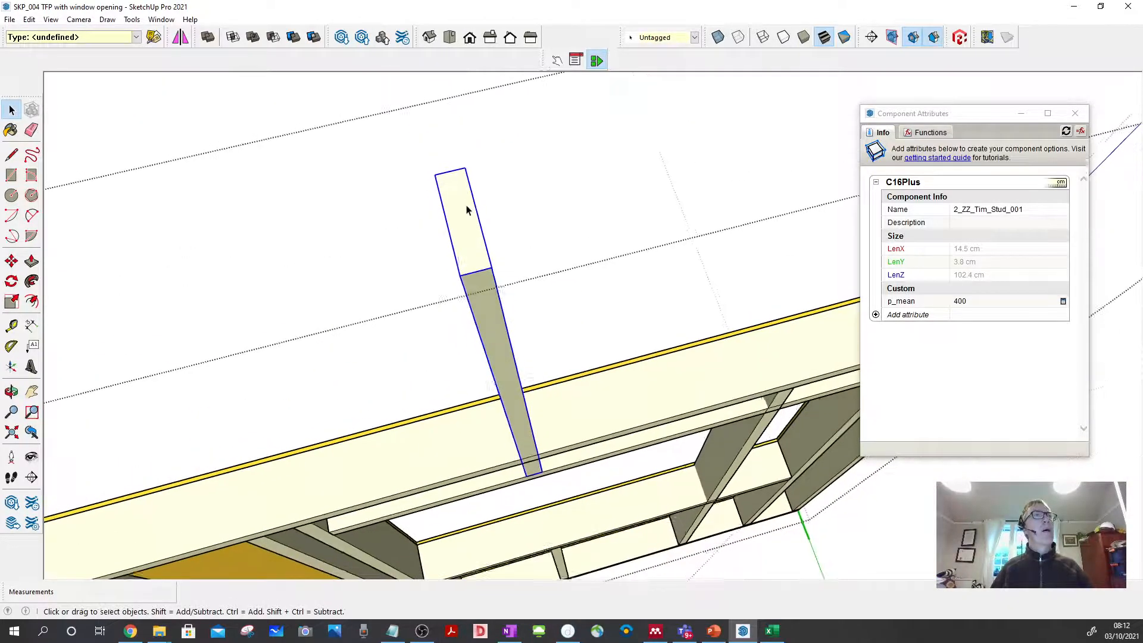
pyautogui.doubleClick(467, 210)
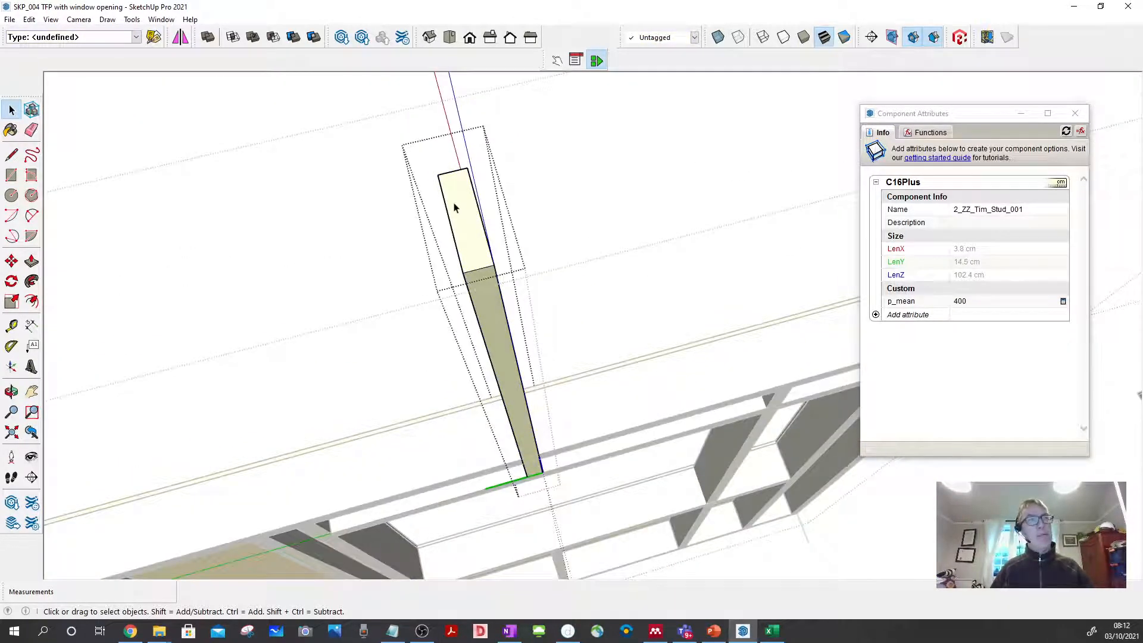
pyautogui.click(461, 219)
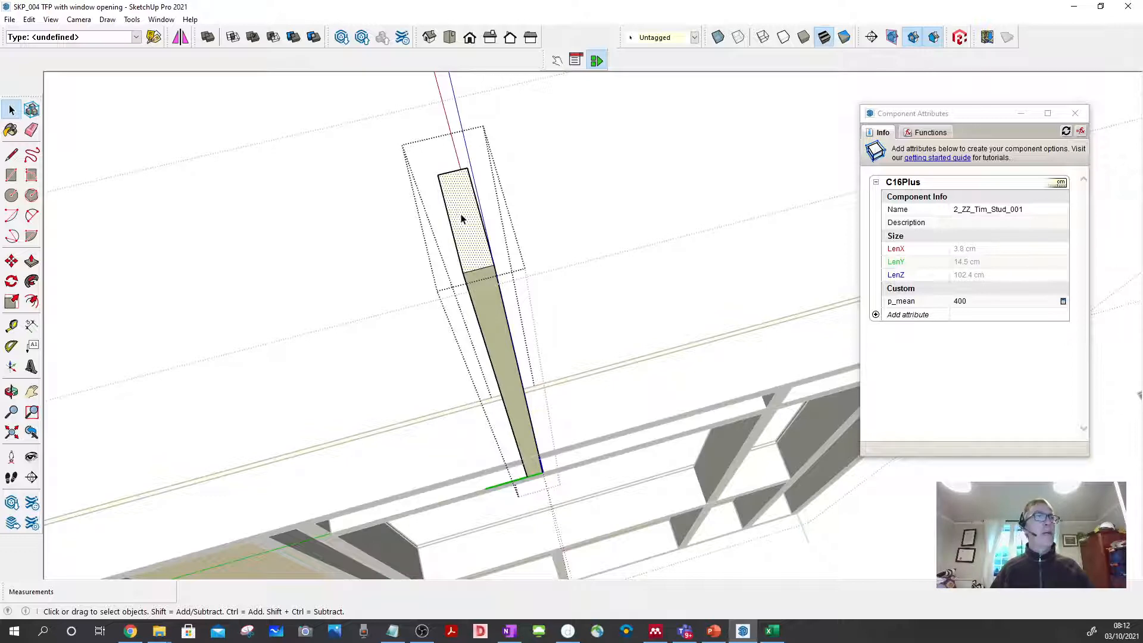
pyautogui.click(32, 261)
pyautogui.click(475, 241)
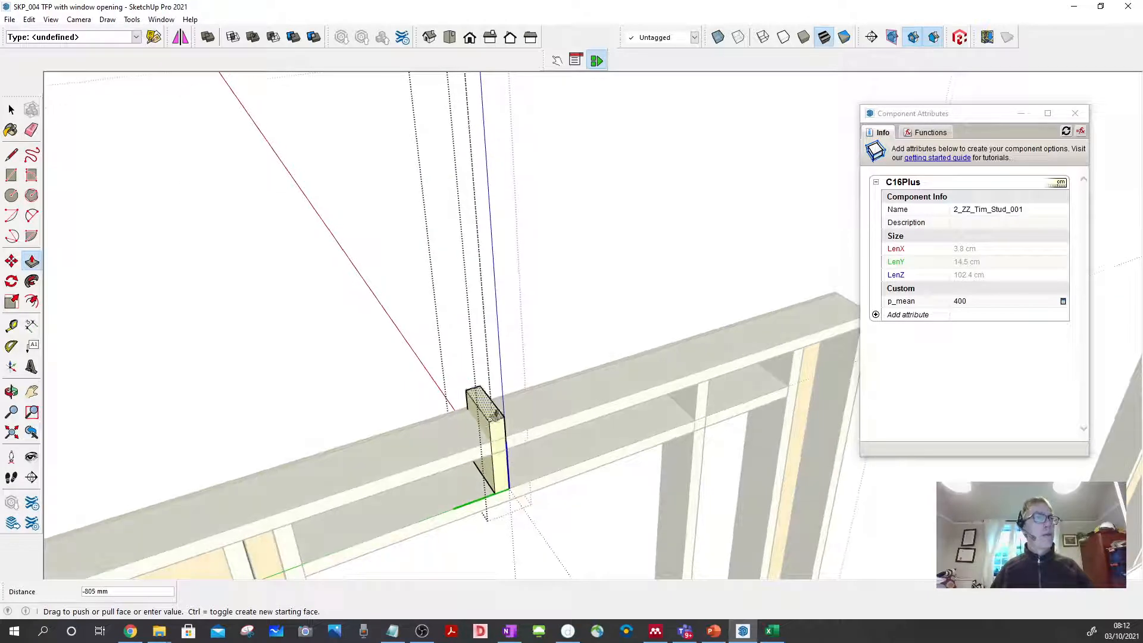
pyautogui.press('Escape')
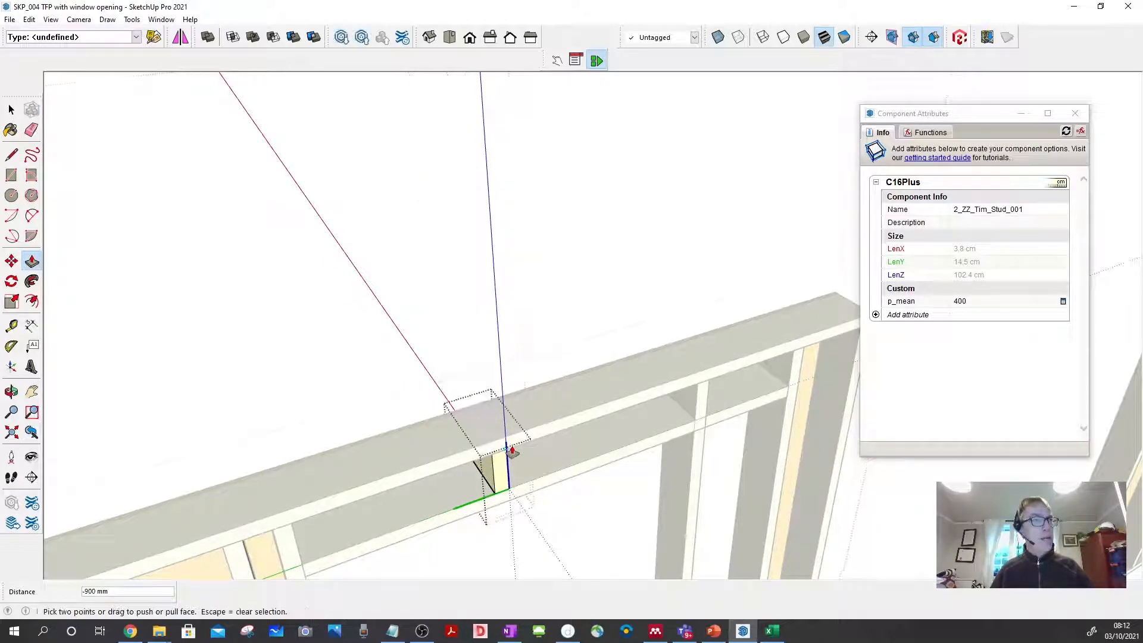
pyautogui.click(10, 109)
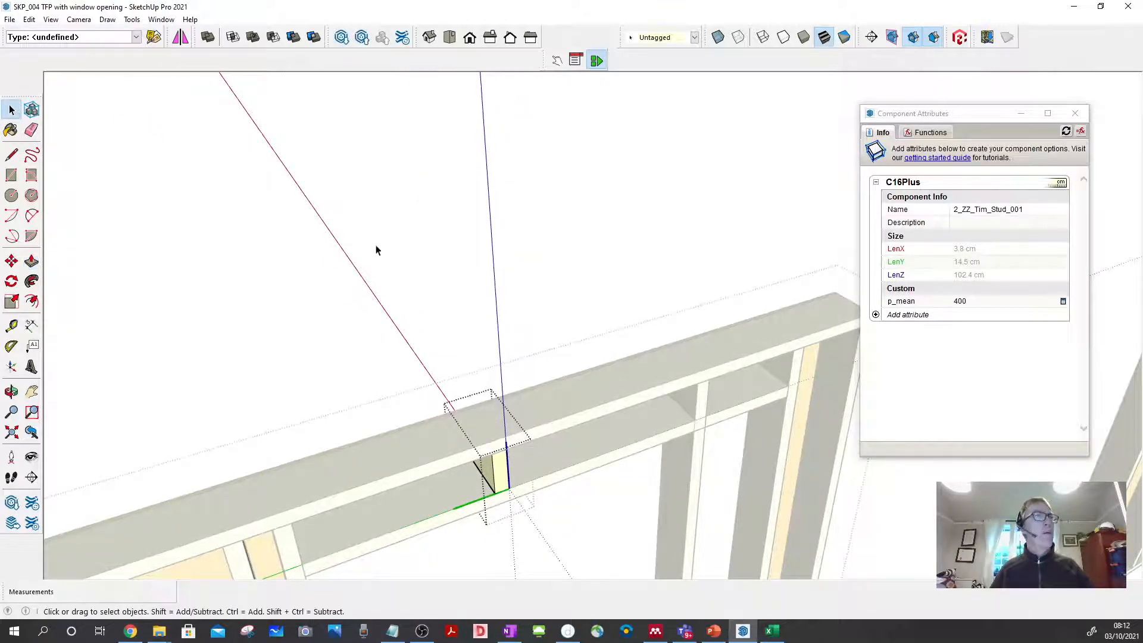
pyautogui.click(432, 288)
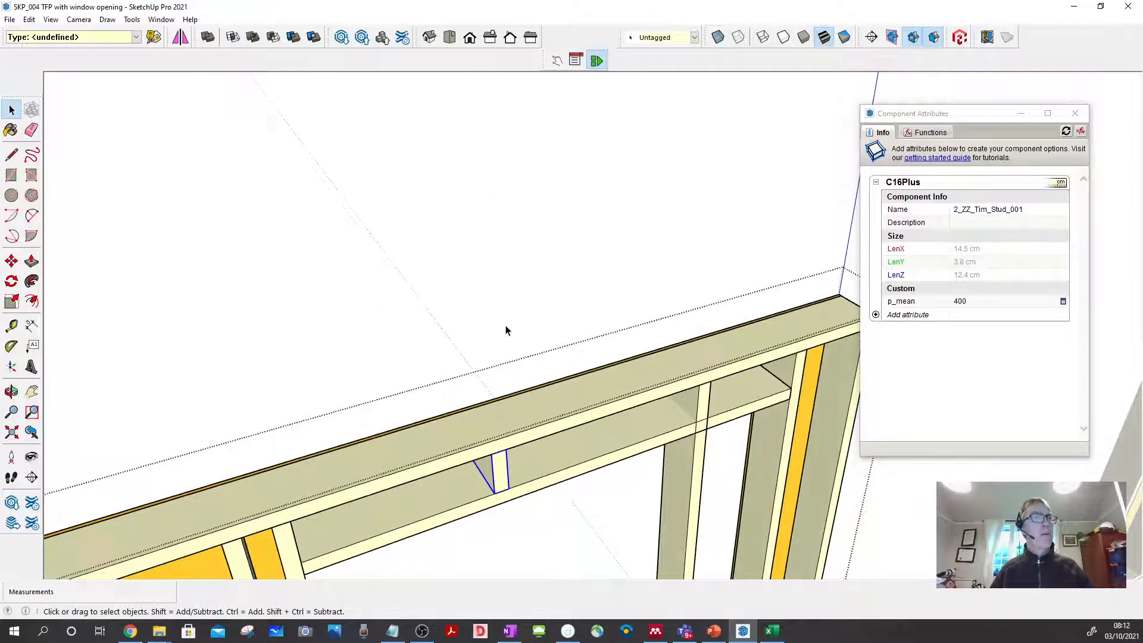
pyautogui.click(505, 330)
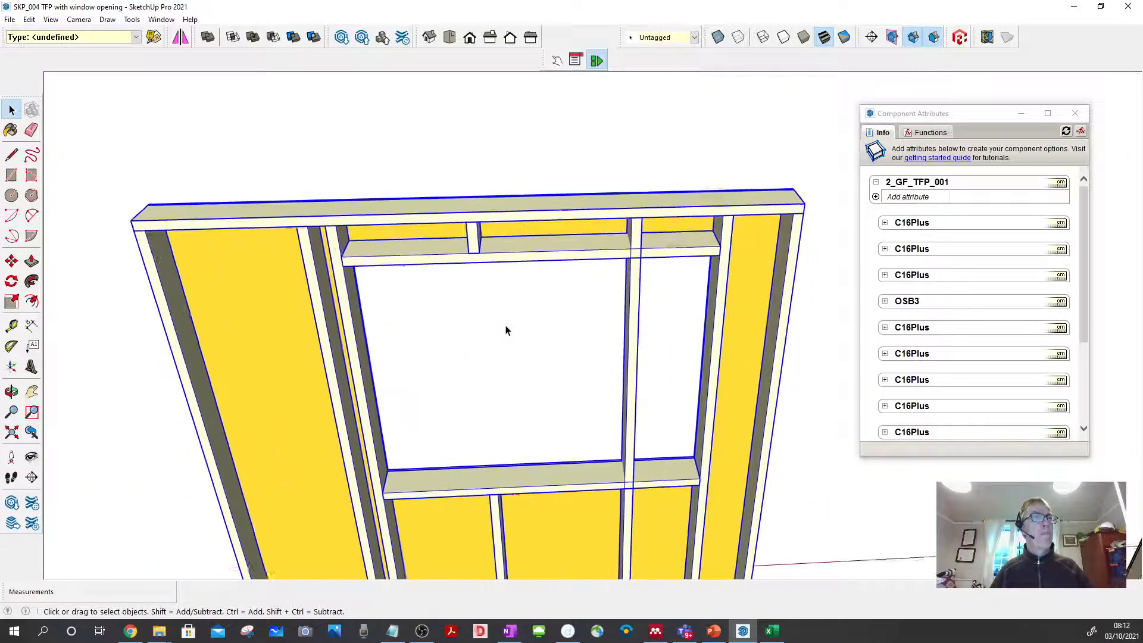
pyautogui.click(543, 306)
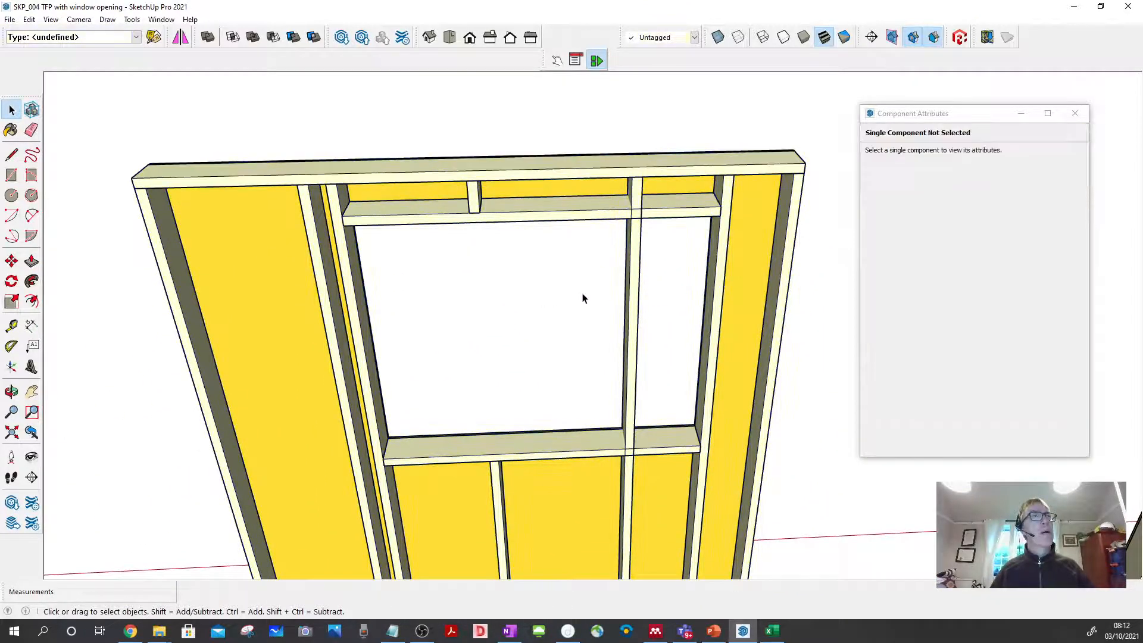
# Step: Open the panel component and delete the remaining full-height stud crossing the window opening
pyautogui.click(635, 250)
pyautogui.click(636, 249)
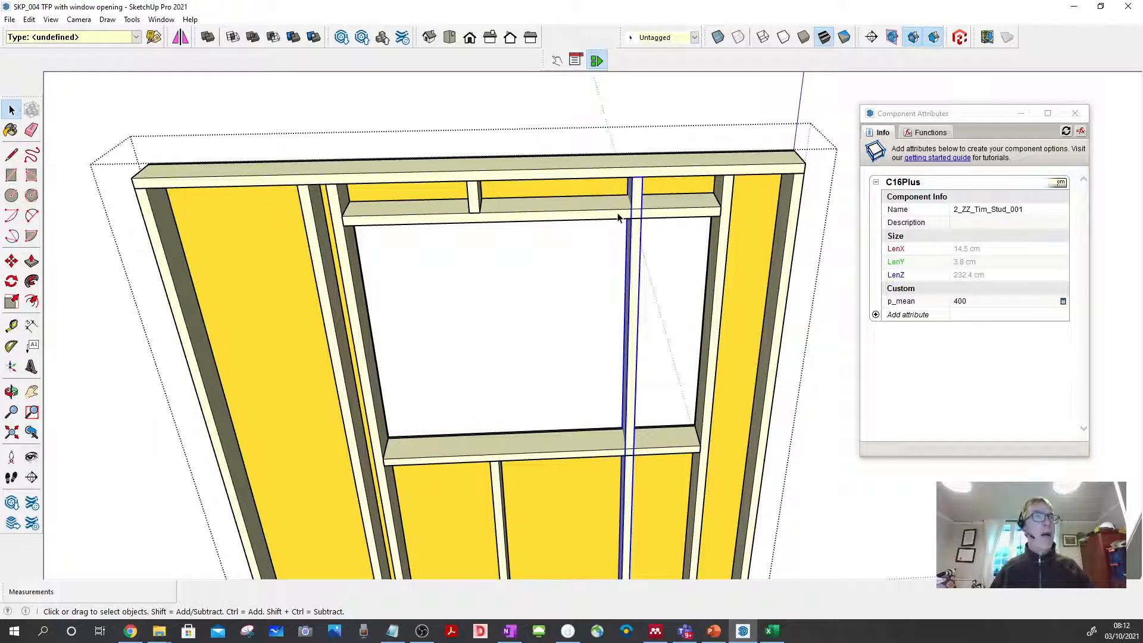
pyautogui.click(631, 267)
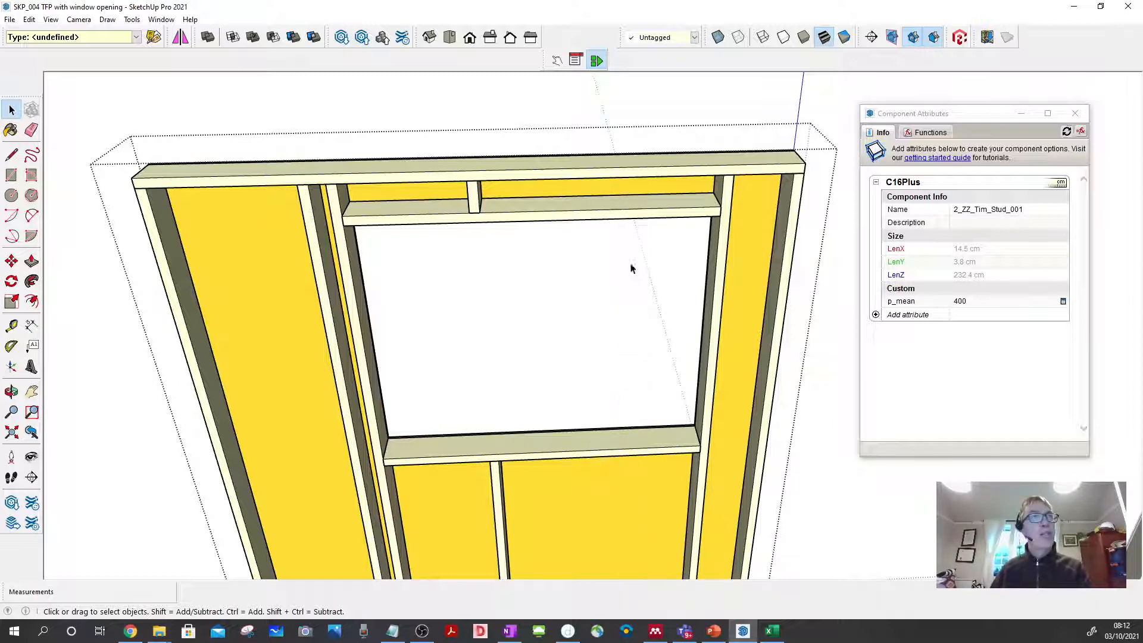
# Step: Copy the short studs above the lintel and below the sill together 600 mm along the red axis
pyautogui.click(473, 201)
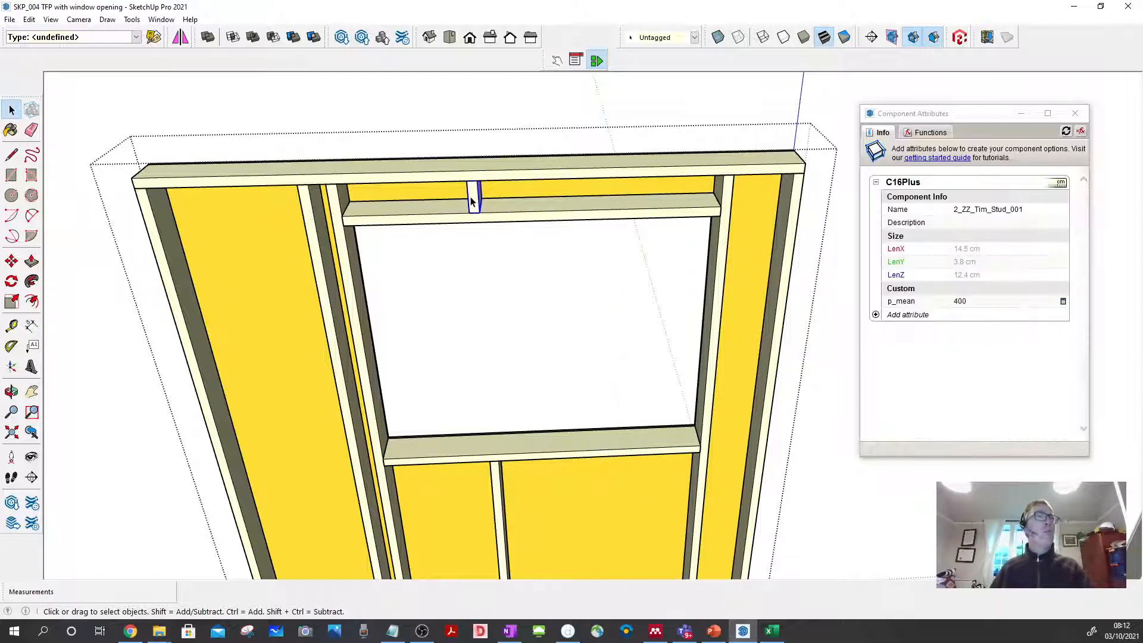
pyautogui.keyDown('shift'); pyautogui.click(500, 483); pyautogui.keyUp('shift')
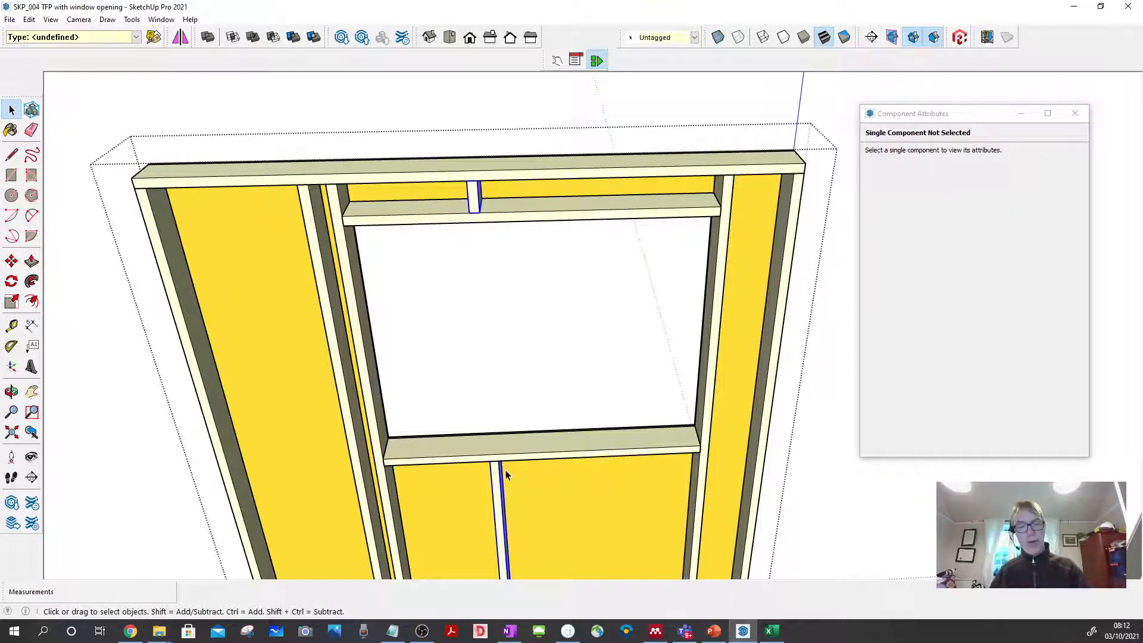
pyautogui.press('m')
pyautogui.click(502, 484)
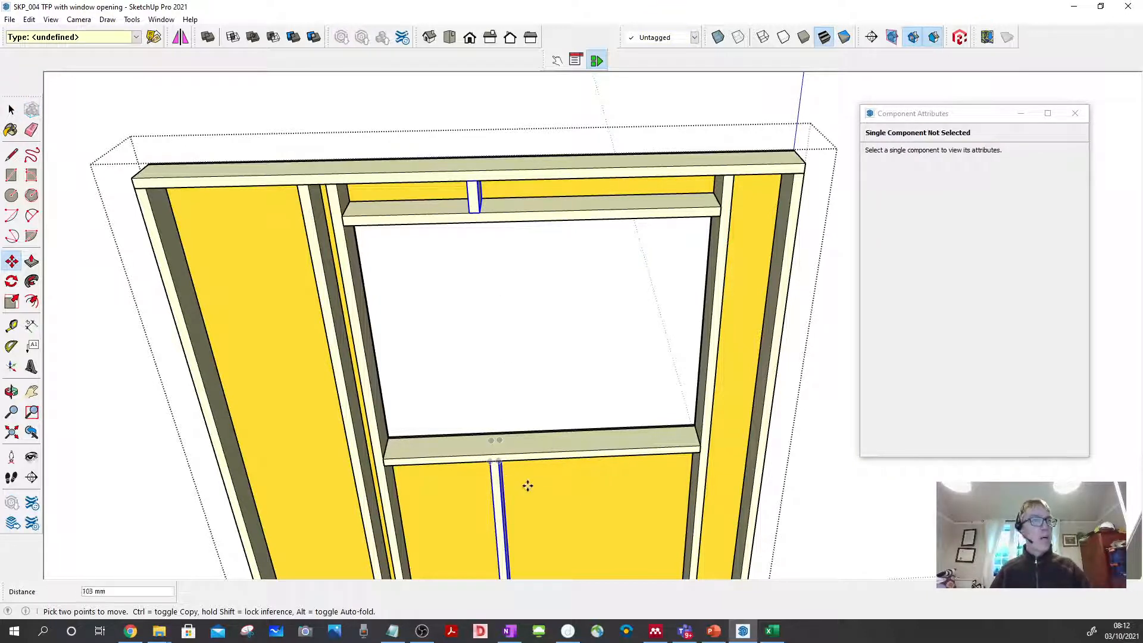
pyautogui.press('ctrl')
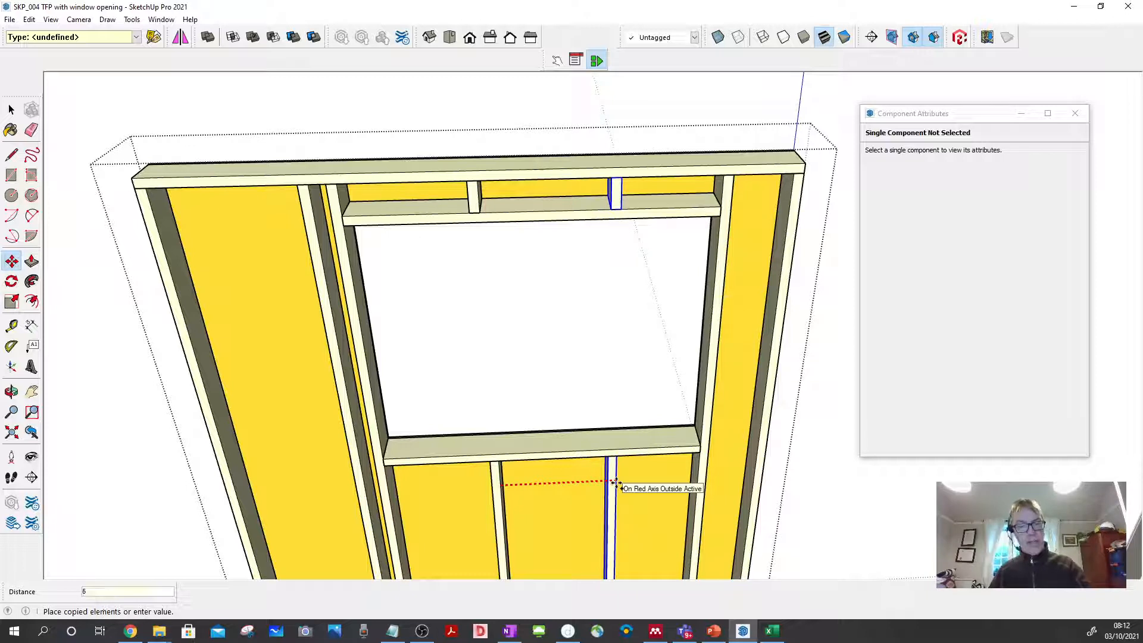
pyautogui.write('600')
pyautogui.press('Return')
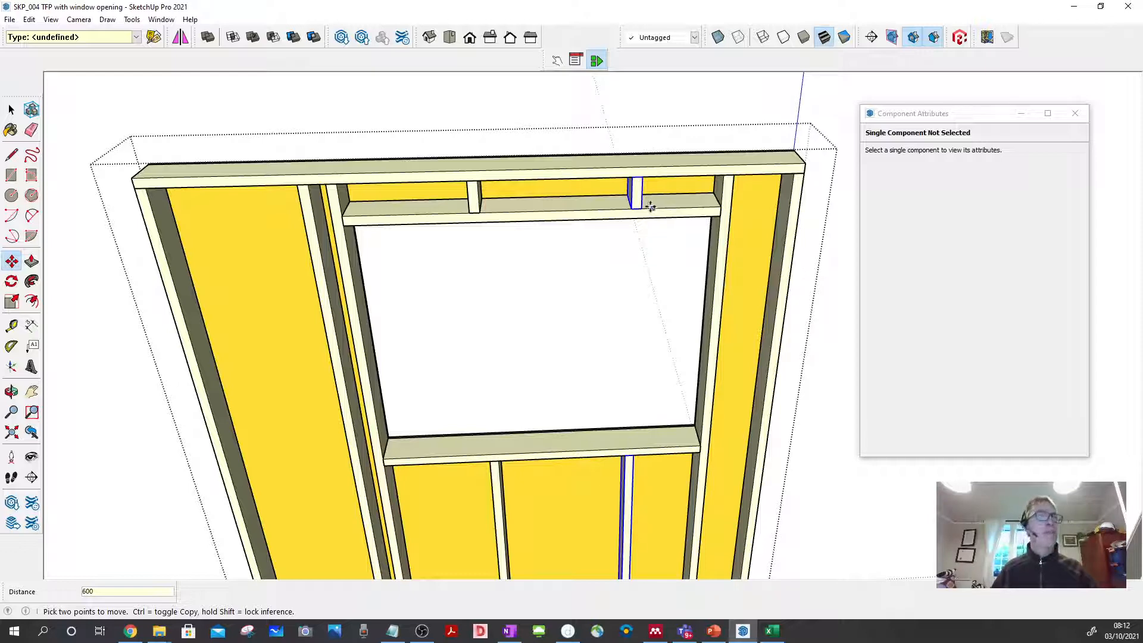
# Step: Copy the two new short studs another 300 mm along the panel to the near end of the lintel and sill plates
pyautogui.scroll(3, 645, 206)
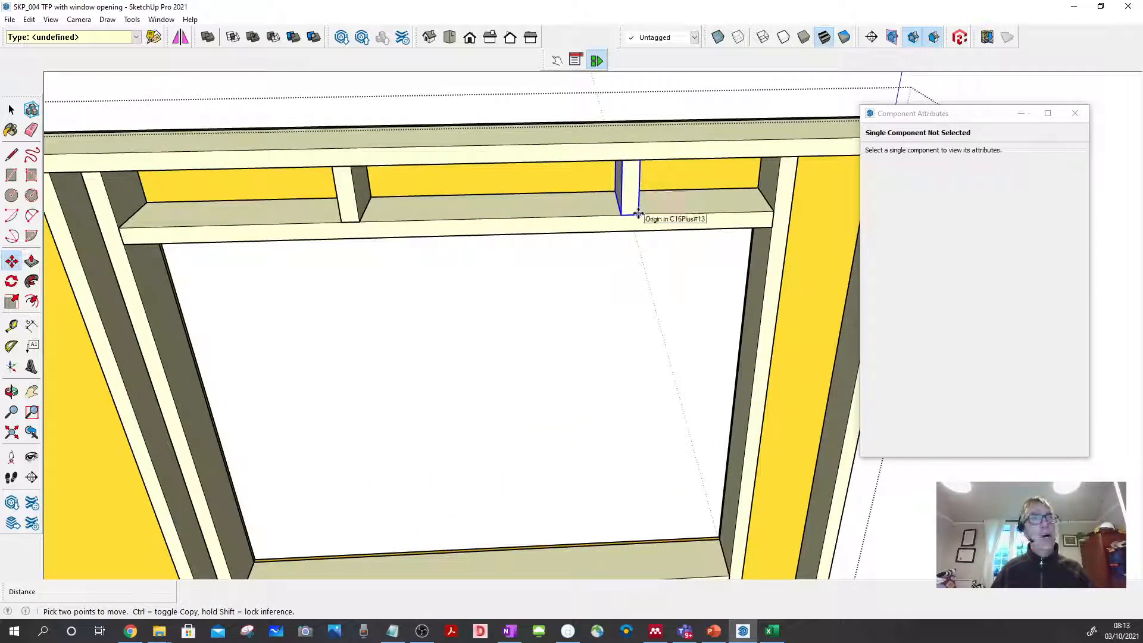
pyautogui.click(638, 213)
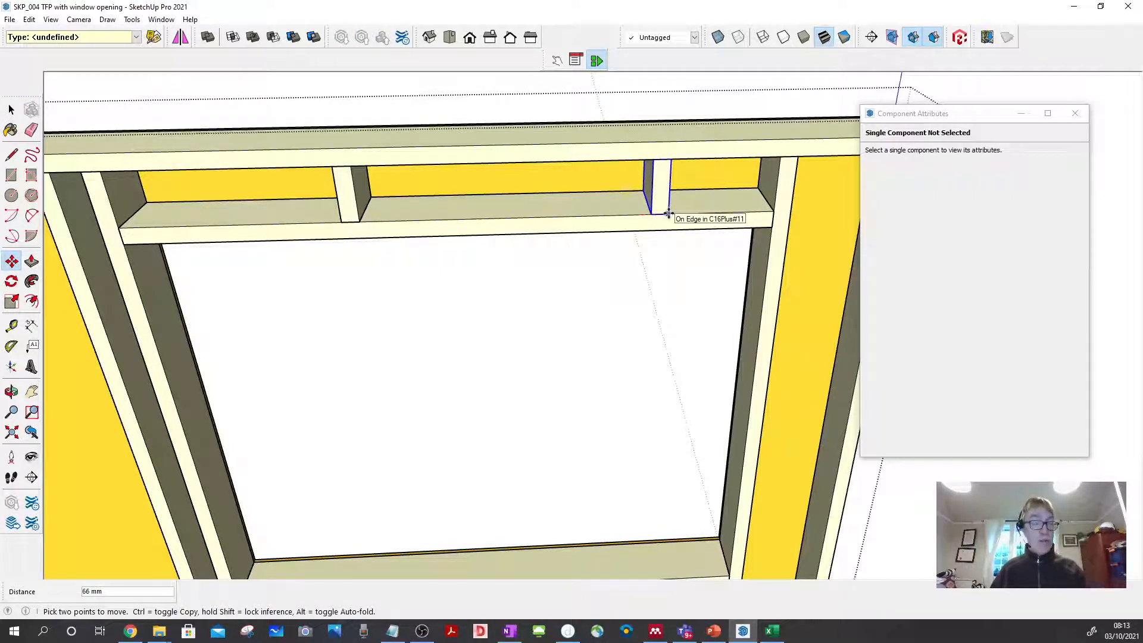
pyautogui.press('ctrl')
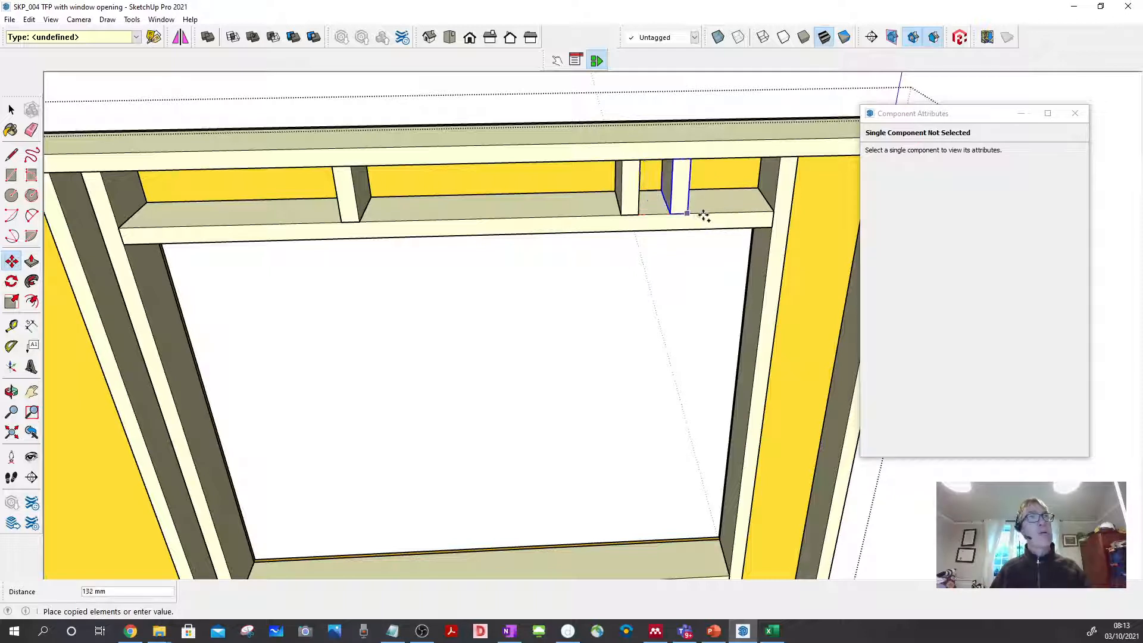
pyautogui.write('300')
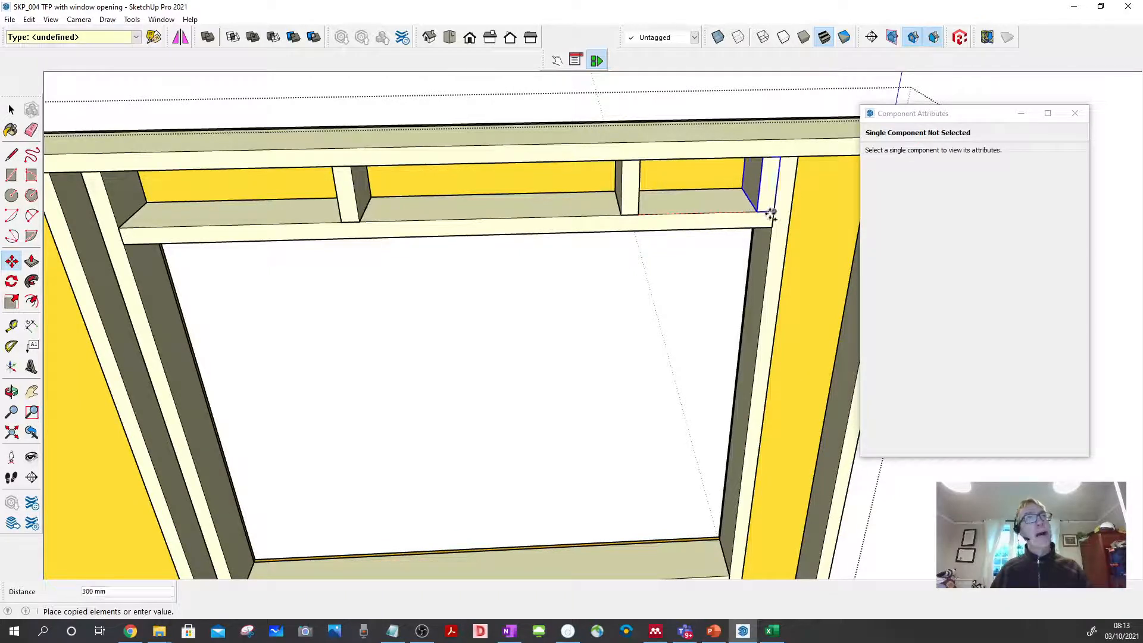
pyautogui.press('Return')
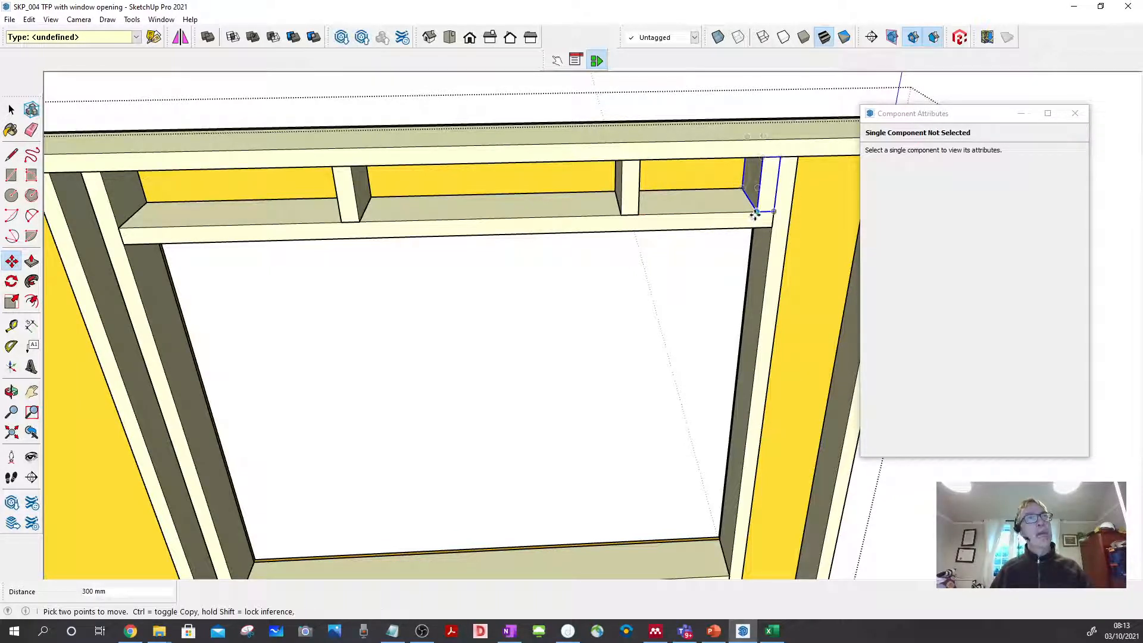
# Step: Copy the pair of end studs 1362 mm to the opposite end of the lintel and sill plates, beside the double studs
pyautogui.click(756, 213)
pyautogui.click(756, 212)
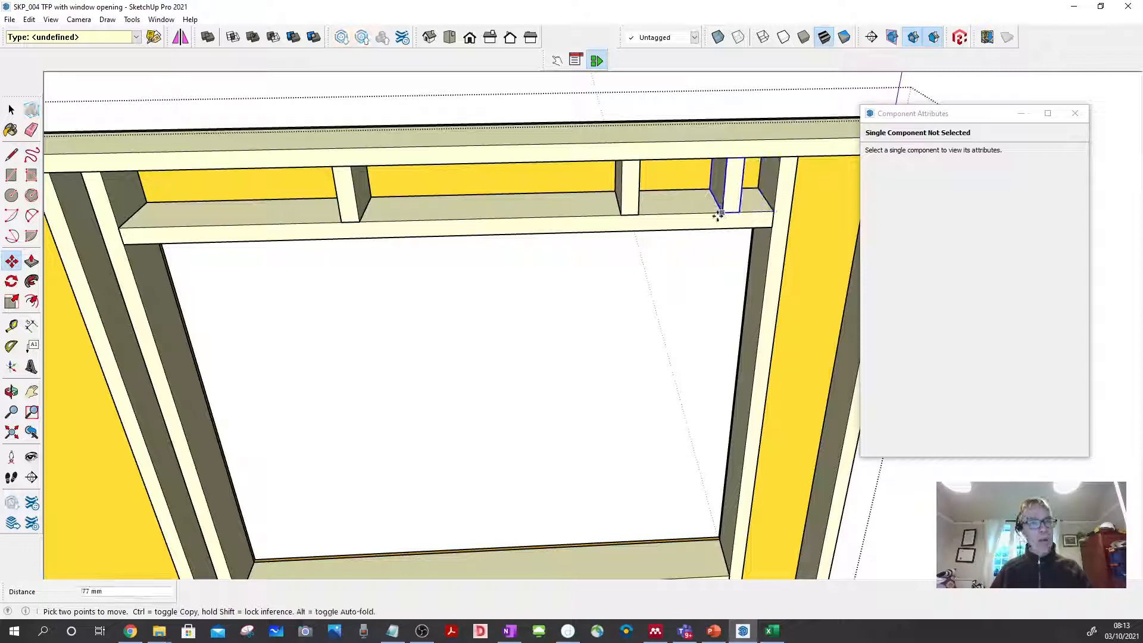
pyautogui.scroll(-1, 590, 225)
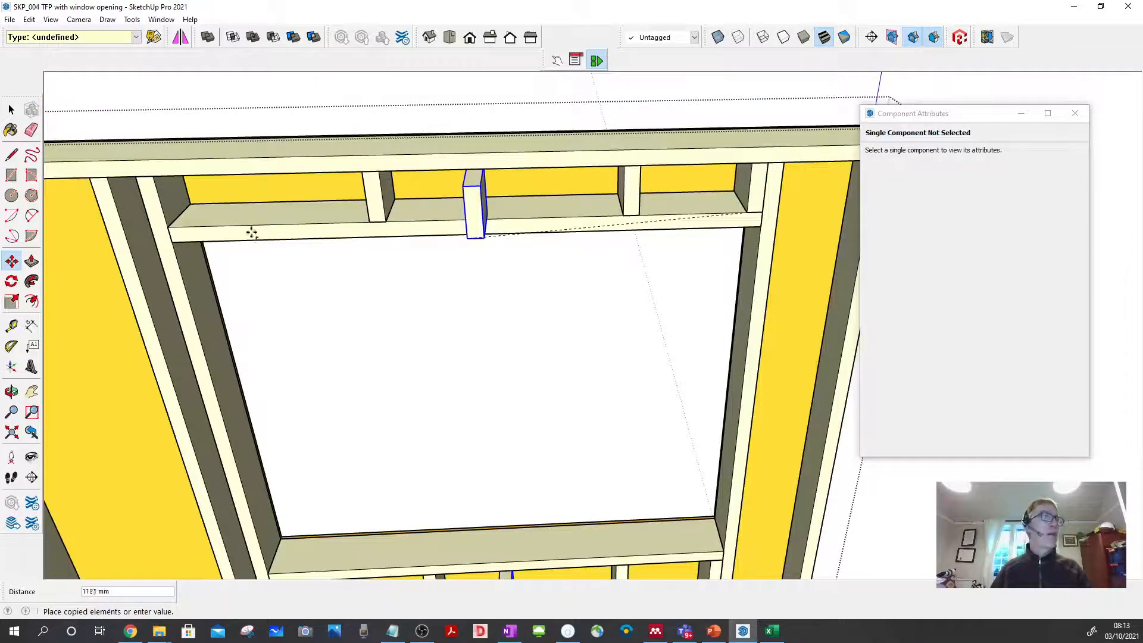
pyautogui.click(171, 227)
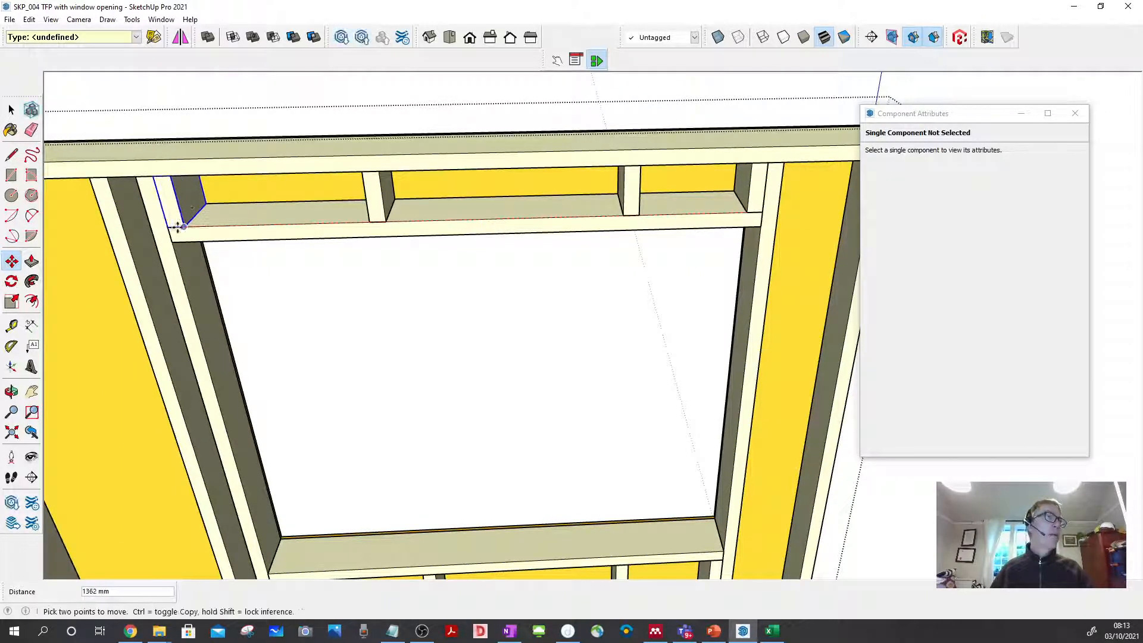
# Step: Close the panel component and clear the selection
pyautogui.click(11, 110)
pyautogui.scroll(-4, 281, 171)
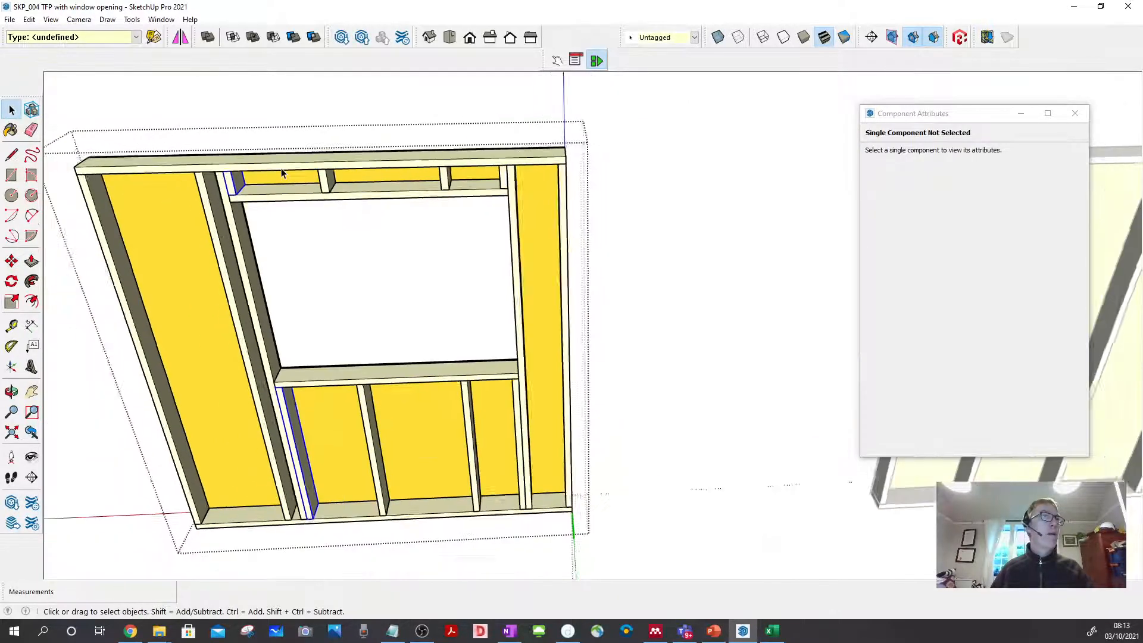
pyautogui.click(134, 107)
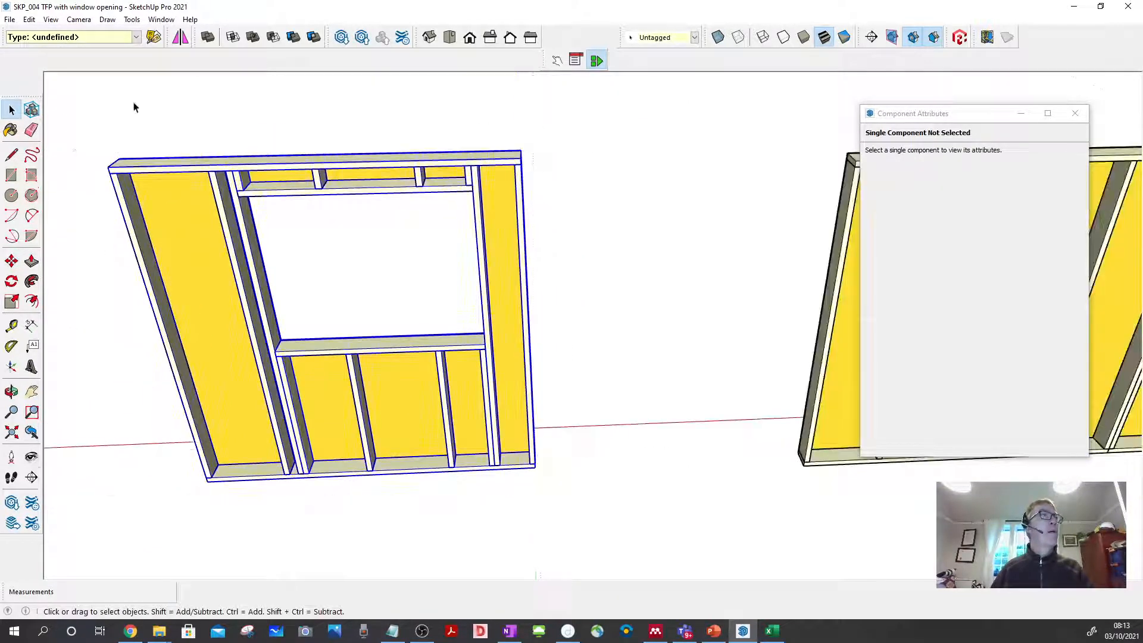
pyautogui.click(157, 100)
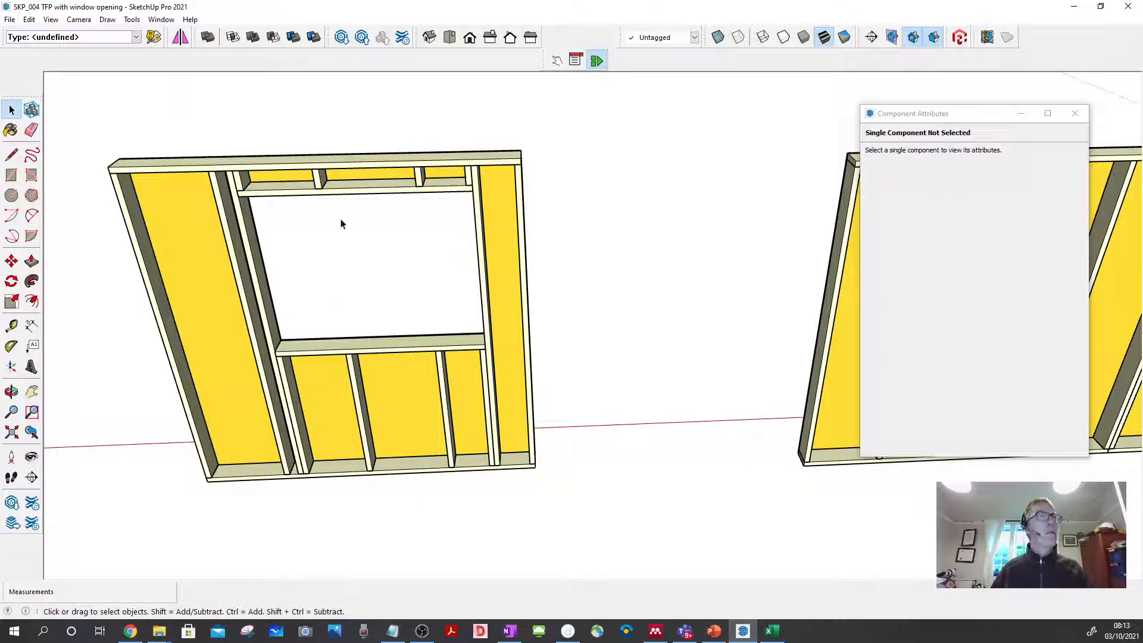
pyautogui.scroll(-2, 422, 215)
pyautogui.moveTo(398, 221); pyautogui.dragTo(412, 225, button='middle')
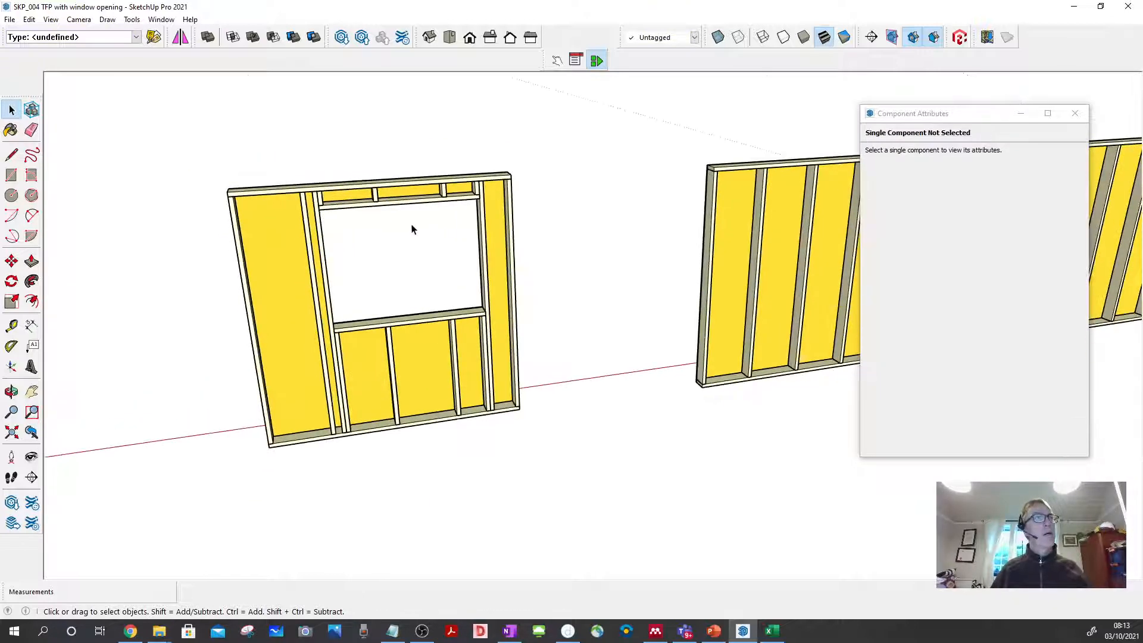
pyautogui.scroll(3, 412, 229)
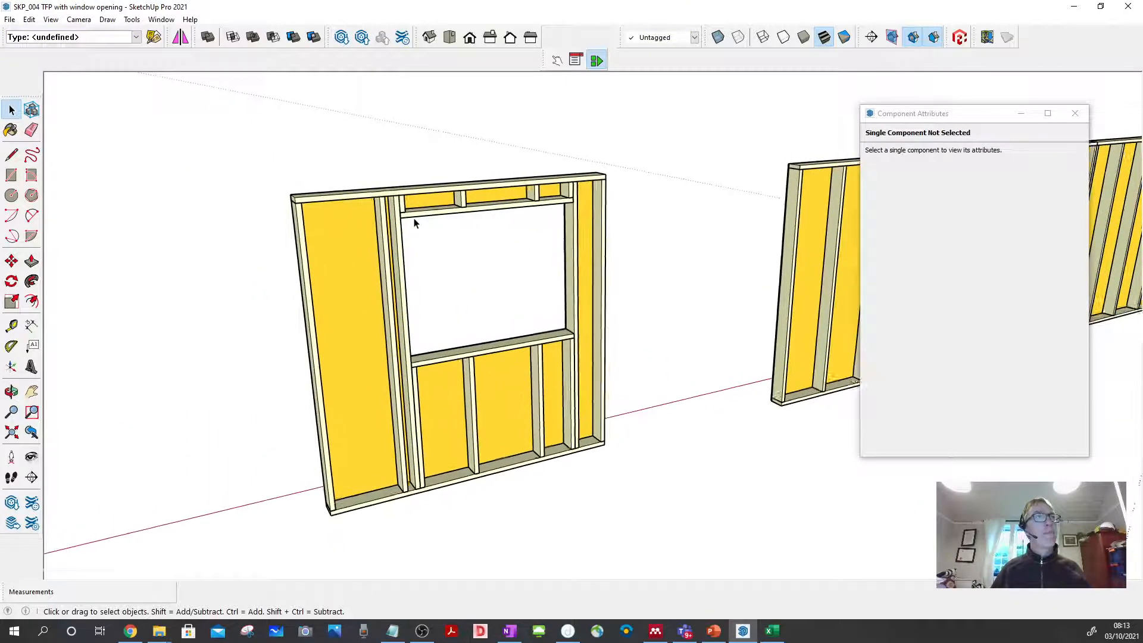
pyautogui.scroll(2, 417, 221)
pyautogui.scroll(1, 447, 214)
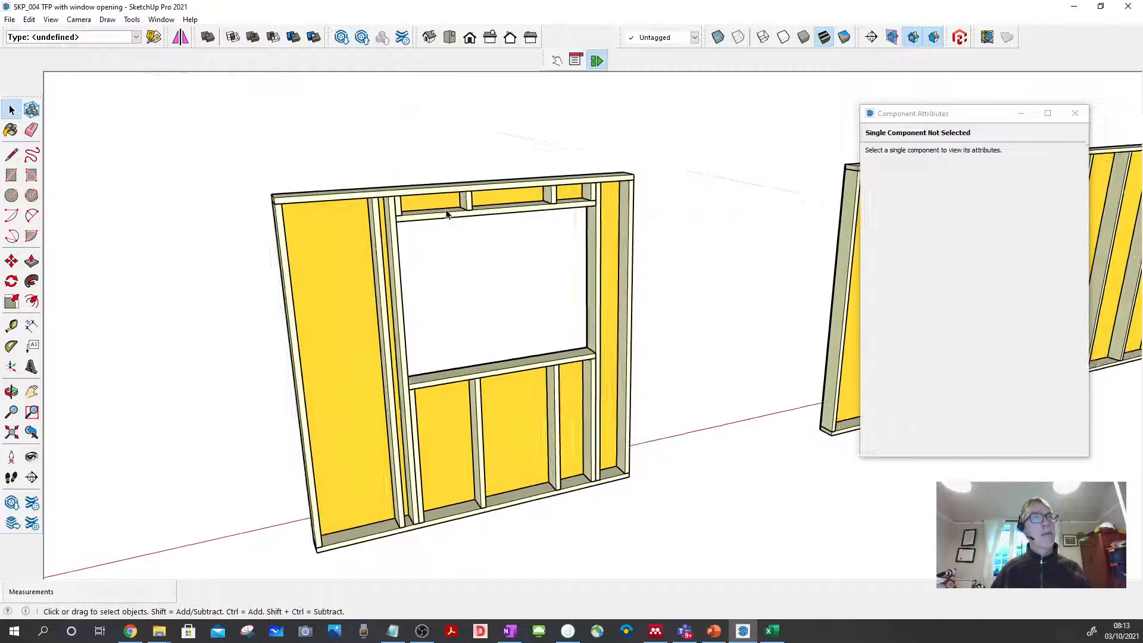
pyautogui.moveTo(447, 215); pyautogui.dragTo(449, 219, button='middle')
pyautogui.click(449, 219)
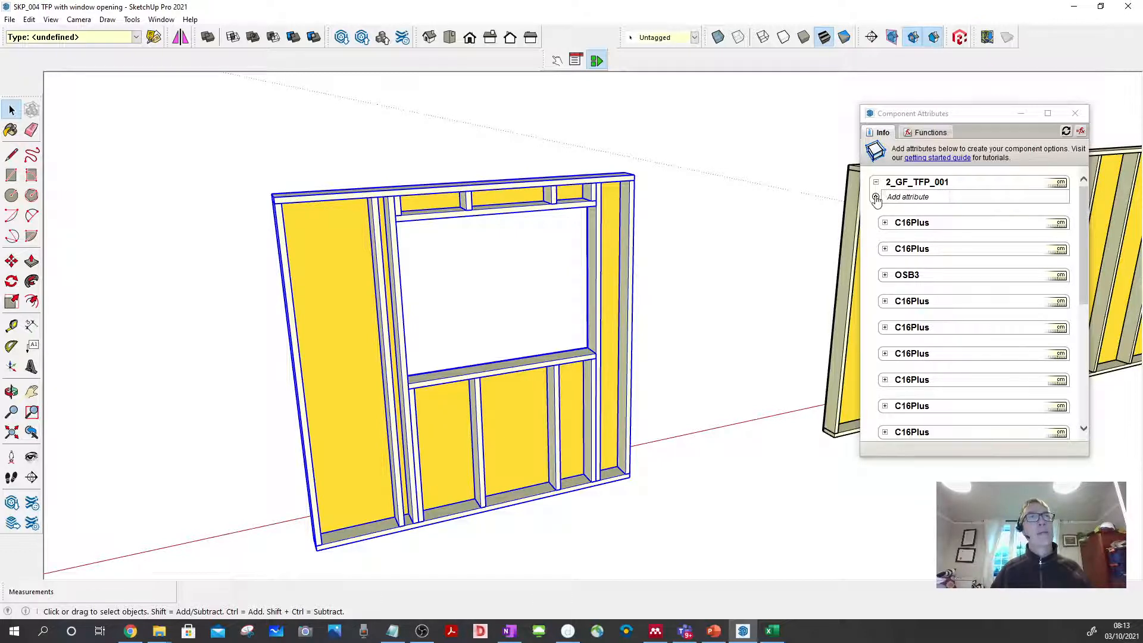
pyautogui.click(936, 186)
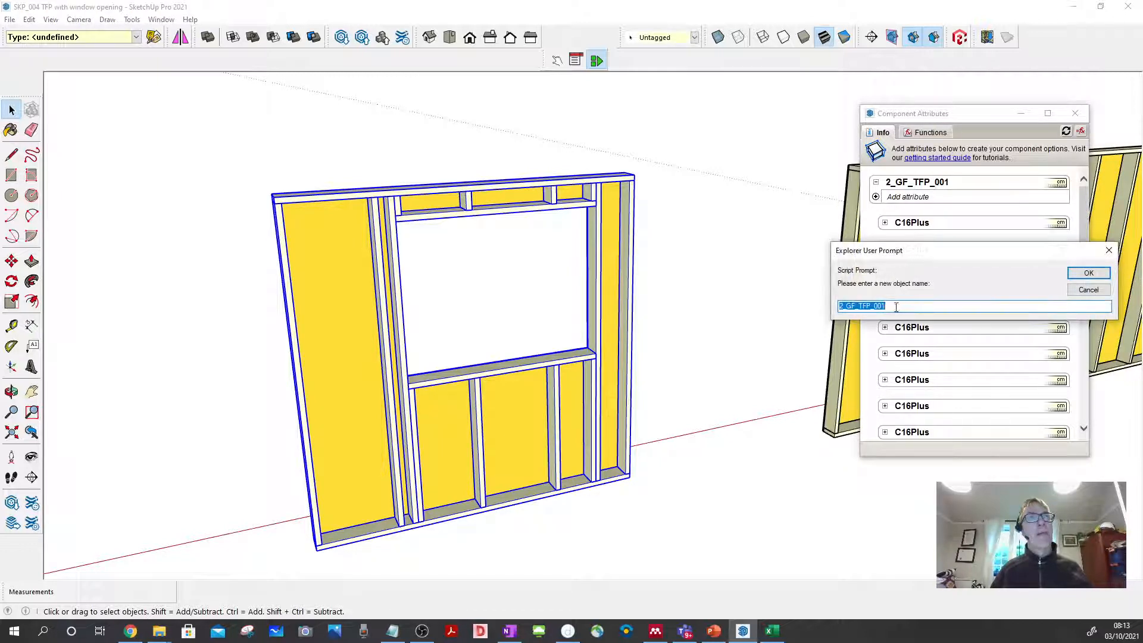
pyautogui.click(1088, 290)
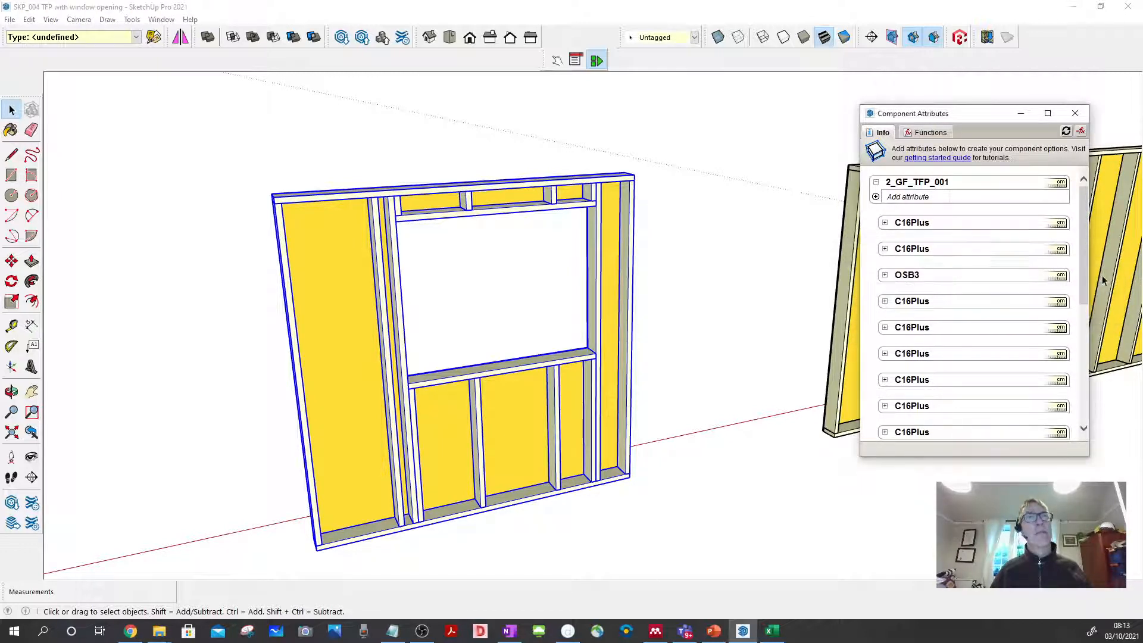
# Step: Rename the window panel component as 2_GF_TFP_002 in its component attributes and clear the selection
pyautogui.click(648, 187)
pyautogui.click(606, 185)
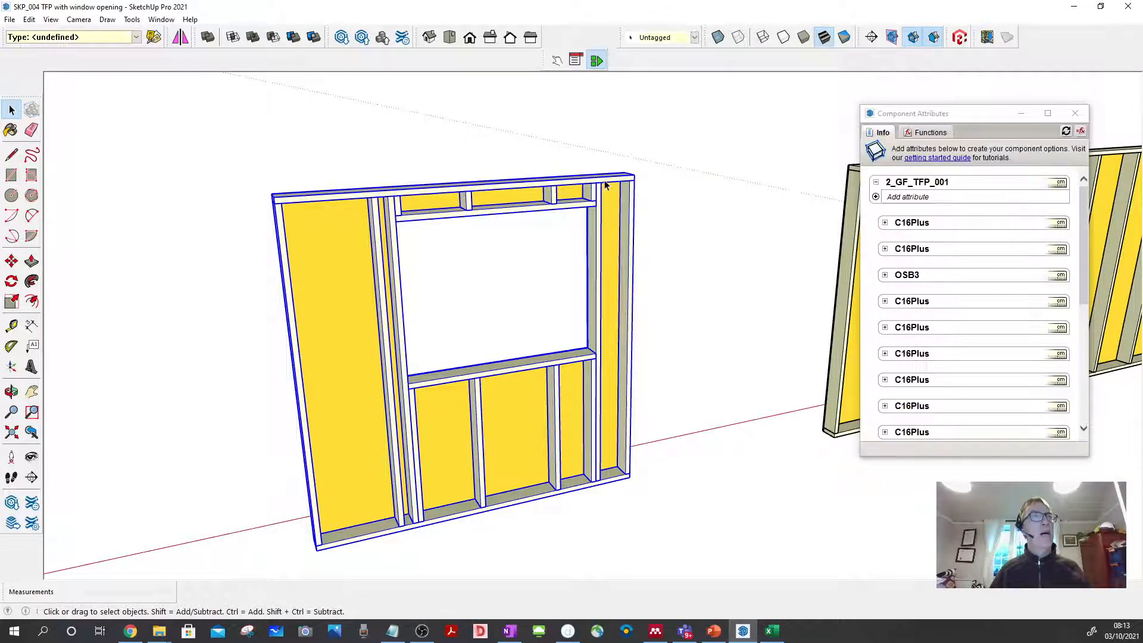
pyautogui.doubleClick(940, 183)
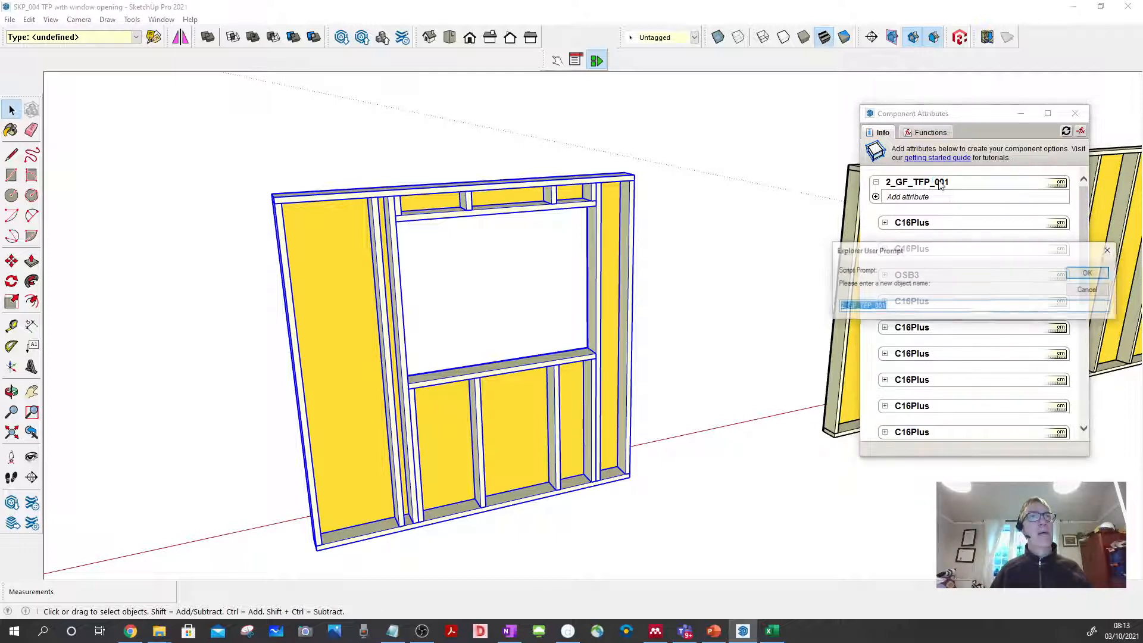
pyautogui.click(894, 305)
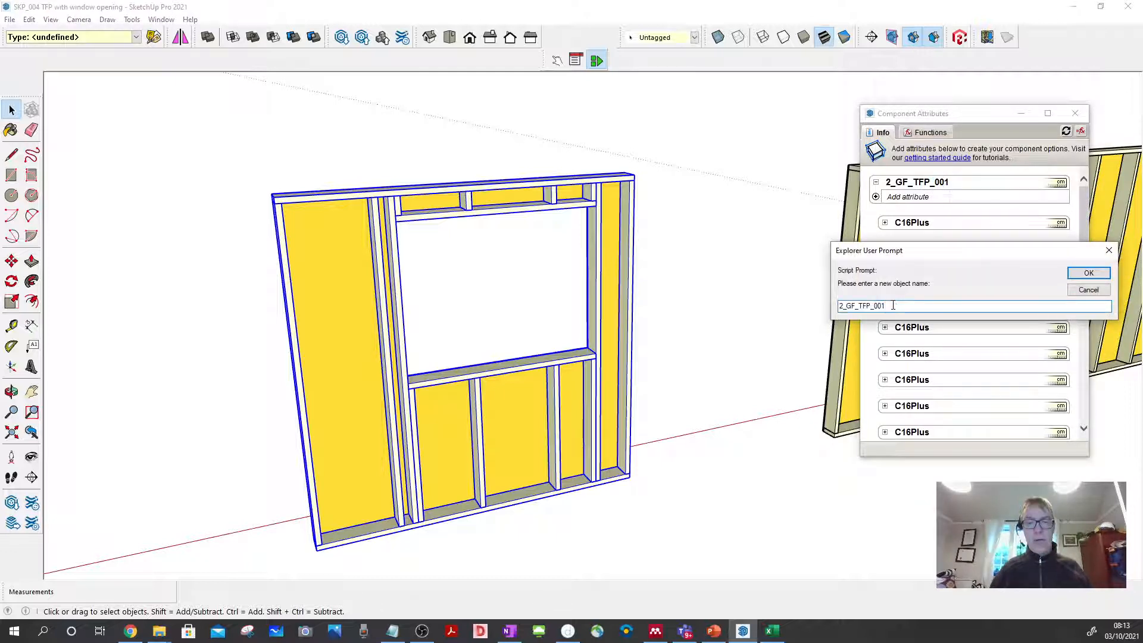
pyautogui.press('BackSpace')
pyautogui.write('2')
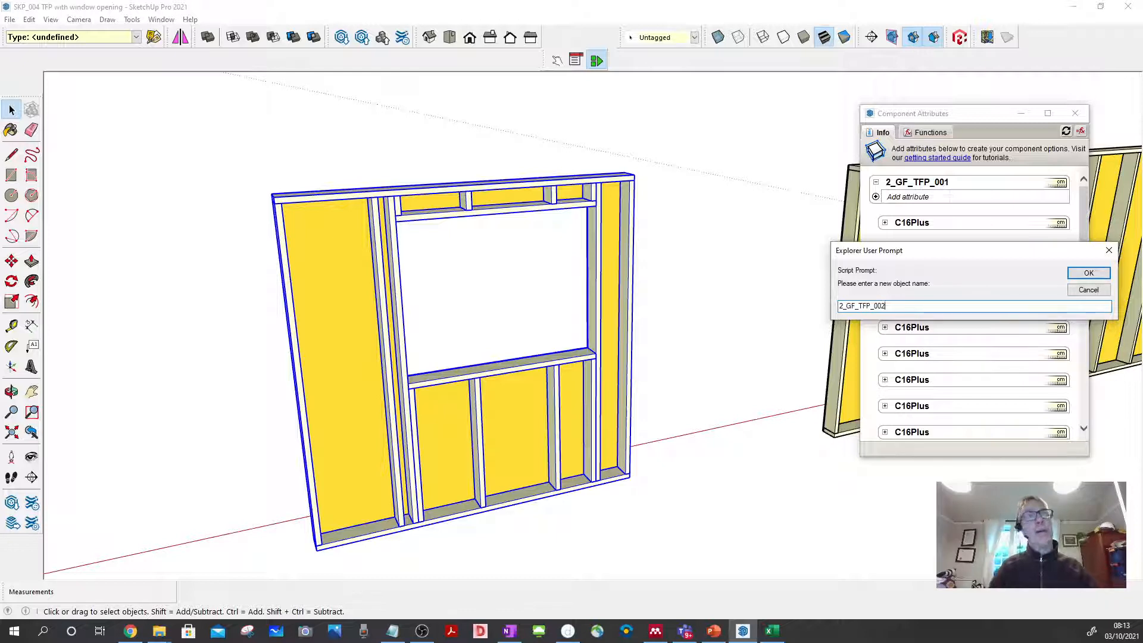
pyautogui.press('Return')
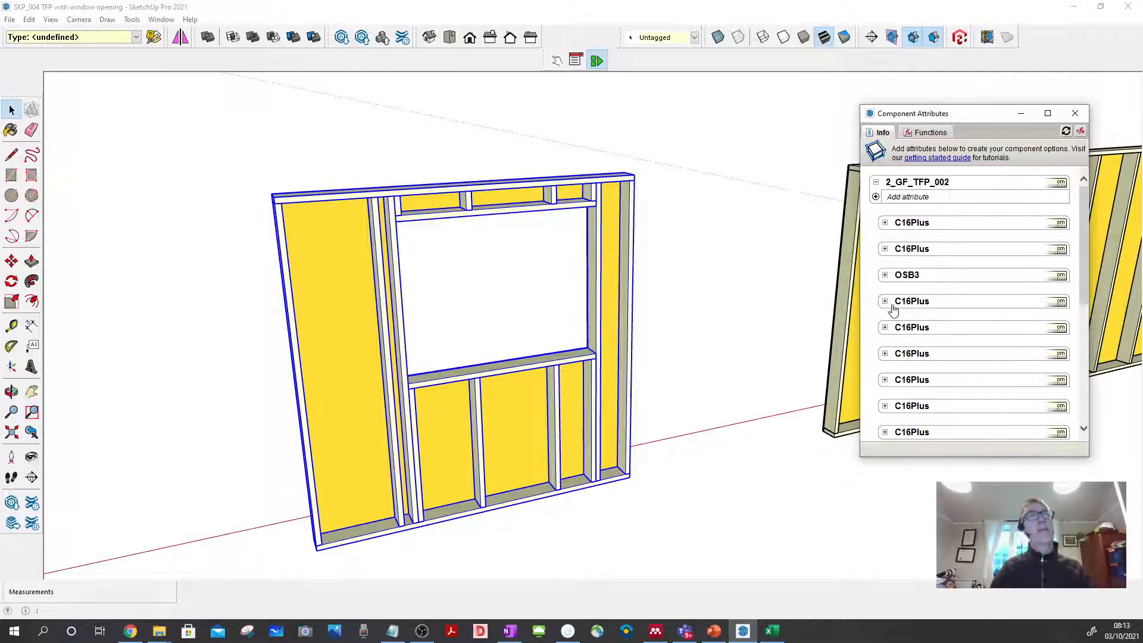
pyautogui.click(768, 241)
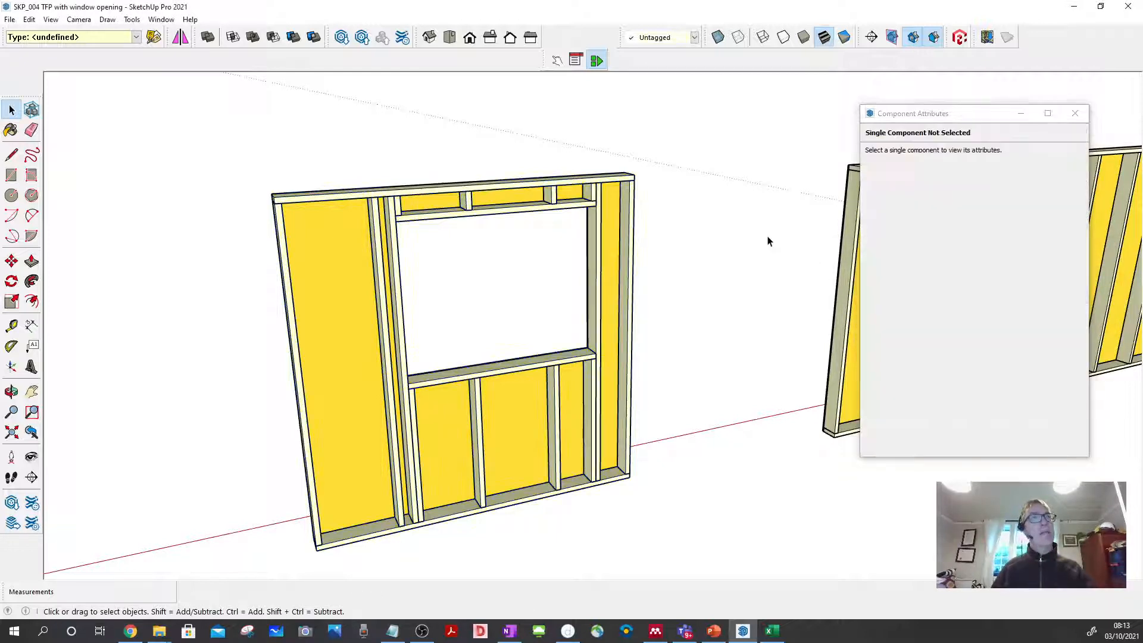
# Step: Try adding the suffix _Win to the window panel component's name, restore the name 2_GF_TFP_002 and clear the selection
pyautogui.scroll(-10, 750, 239)
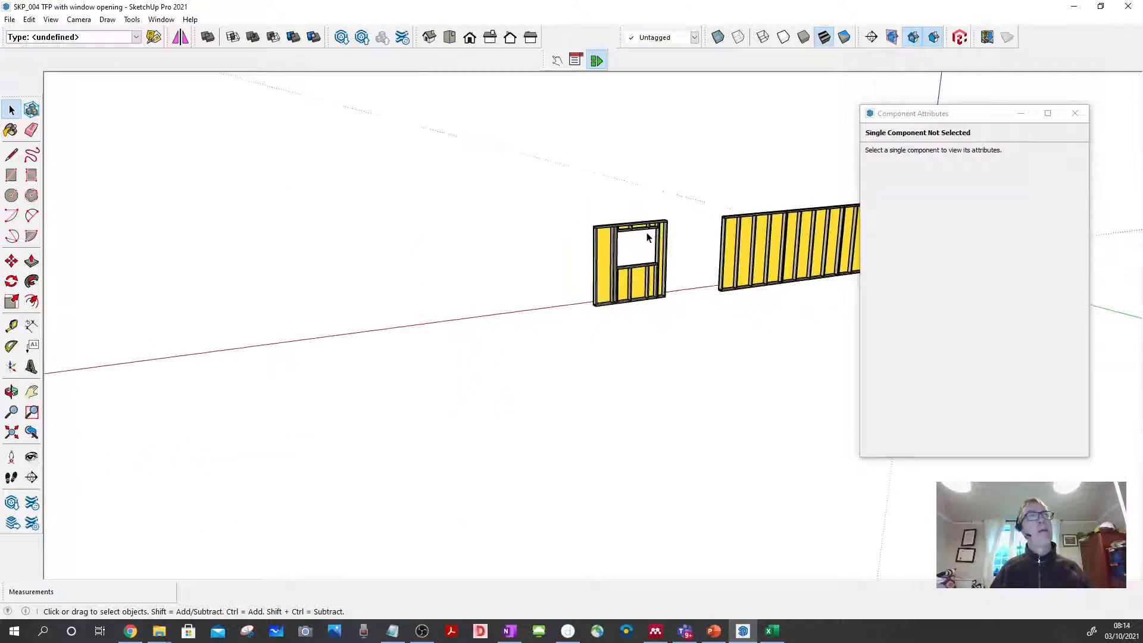
pyautogui.scroll(5, 661, 237)
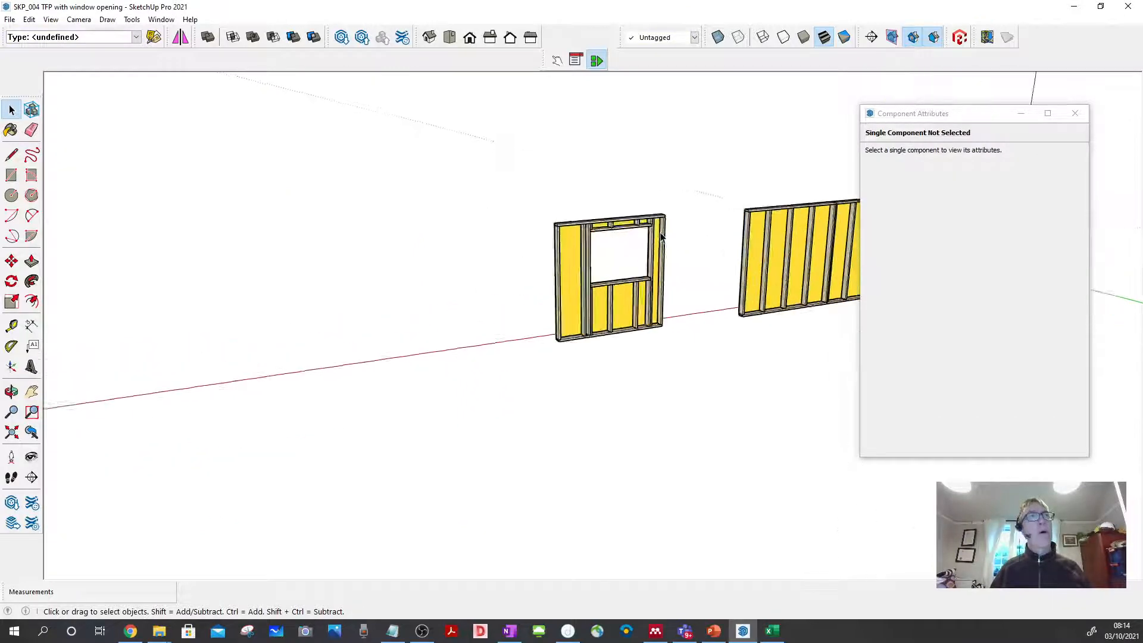
pyautogui.click(664, 225)
pyautogui.doubleClick(664, 225)
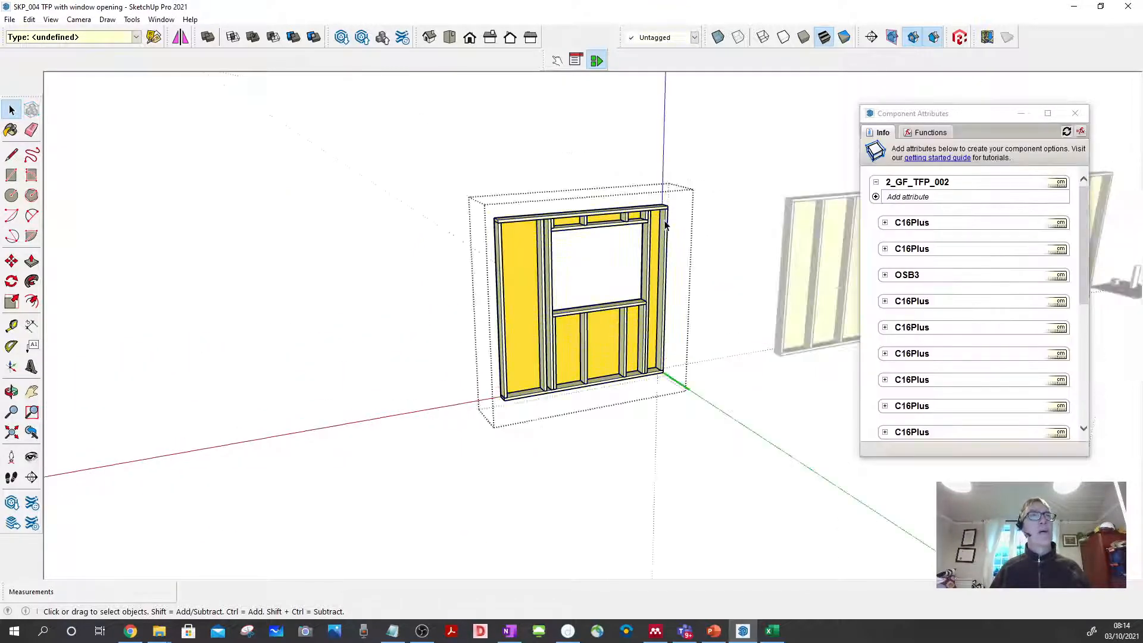
pyautogui.click(715, 199)
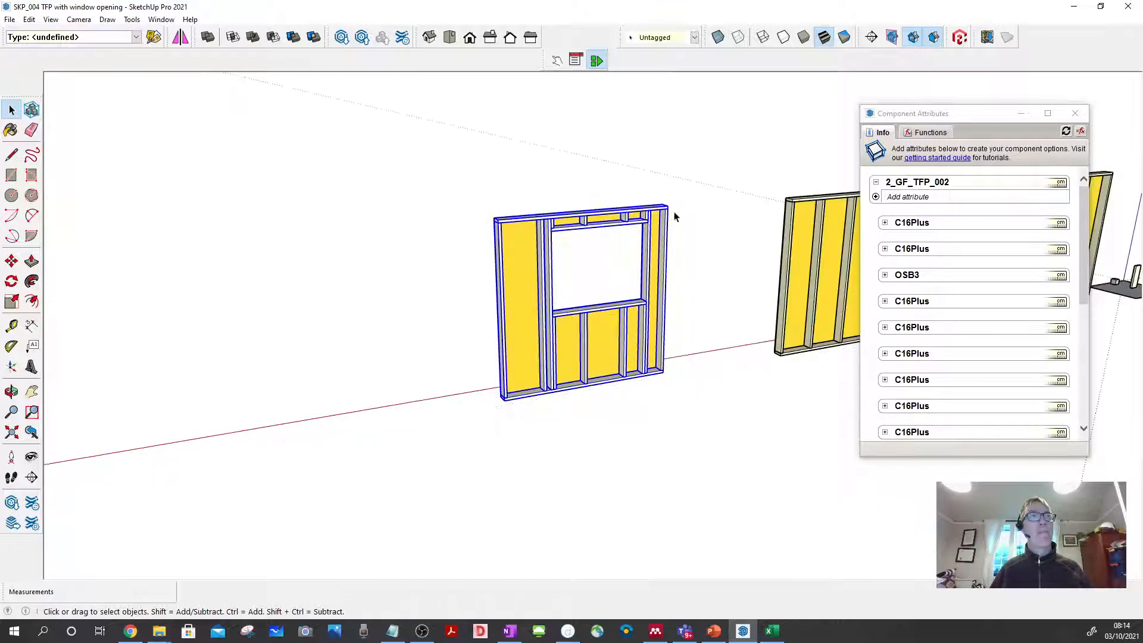
pyautogui.click(949, 186)
pyautogui.doubleClick(953, 185)
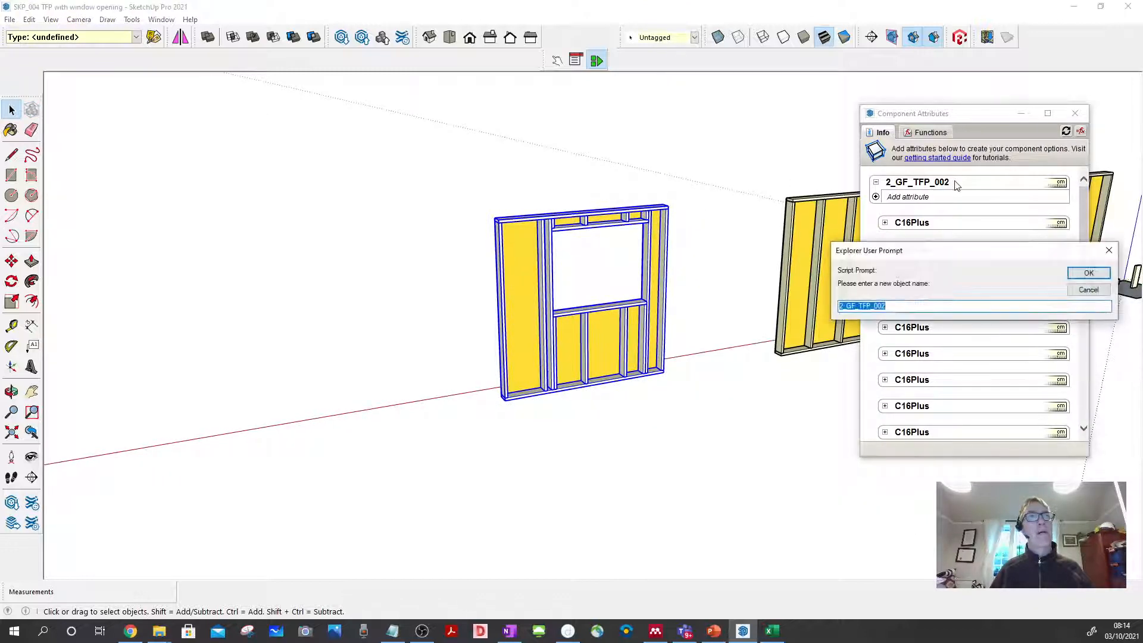
pyautogui.click(892, 308)
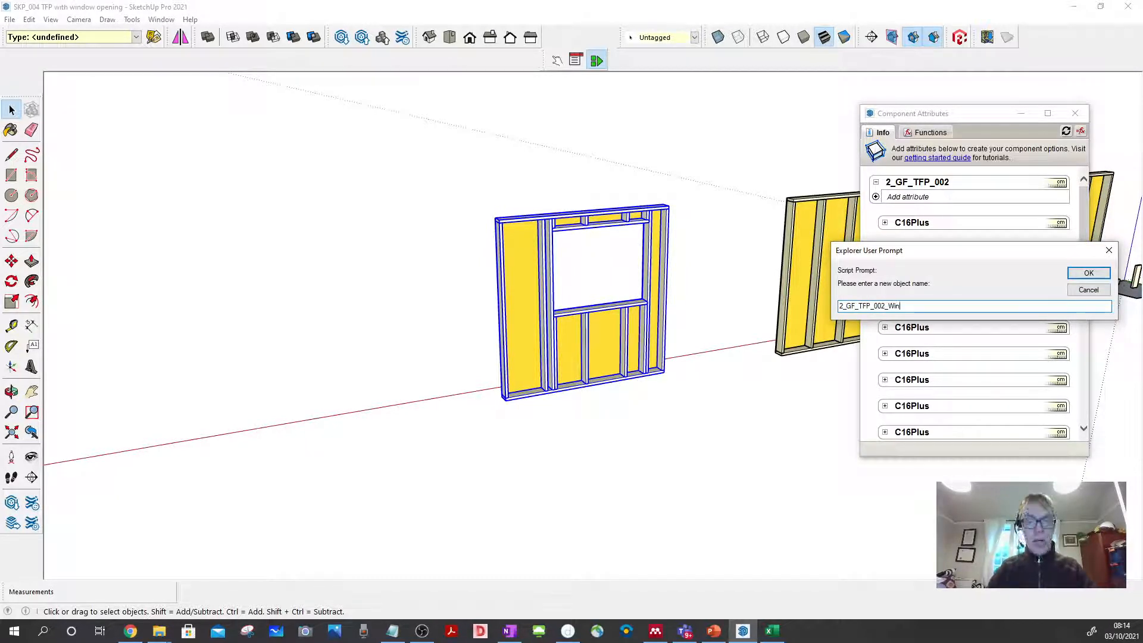
pyautogui.write('_Win_')
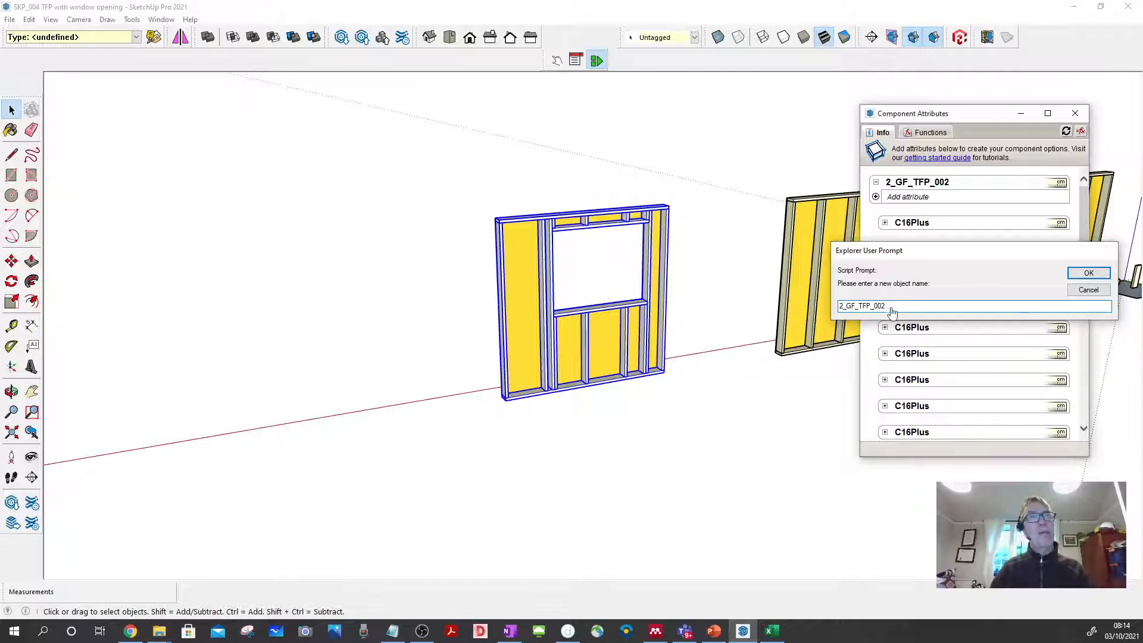
pyautogui.press('Return')
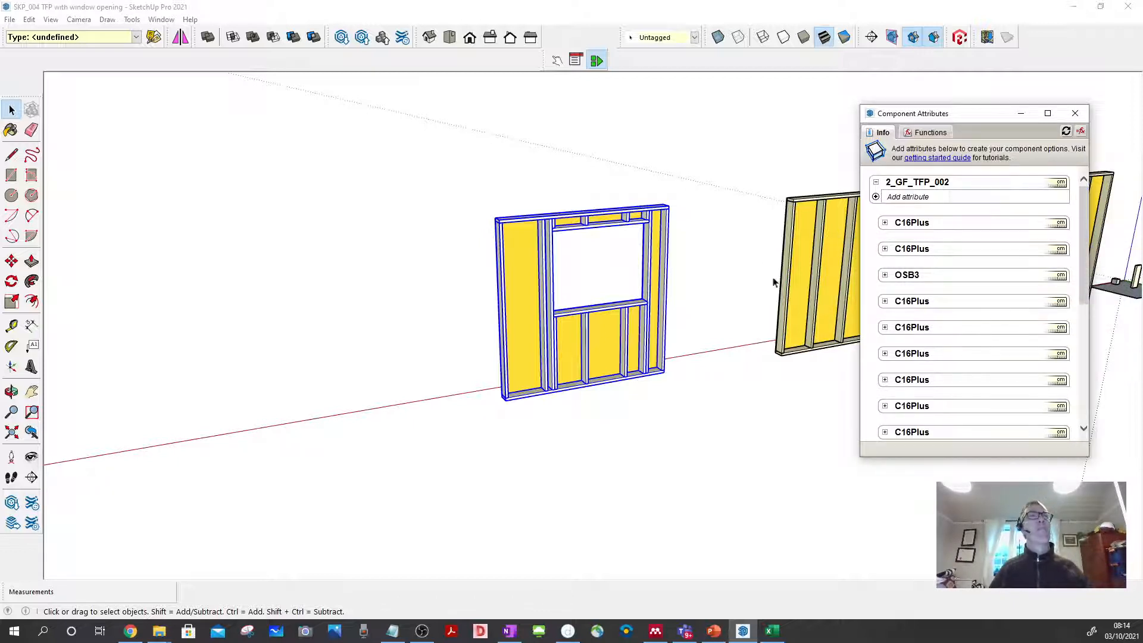
pyautogui.click(880, 513)
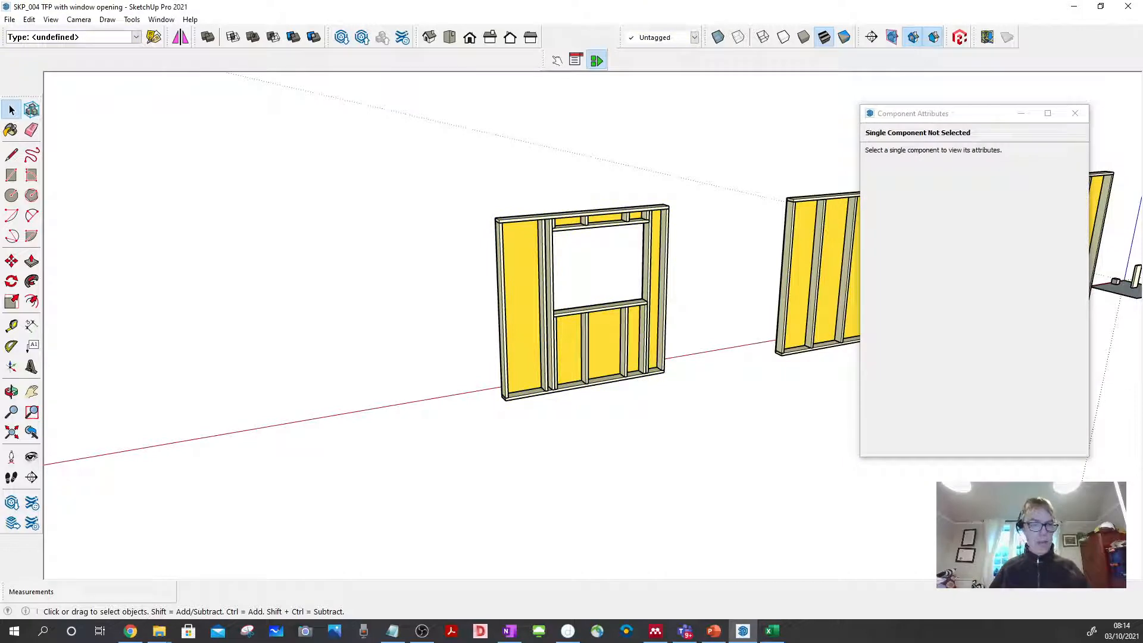